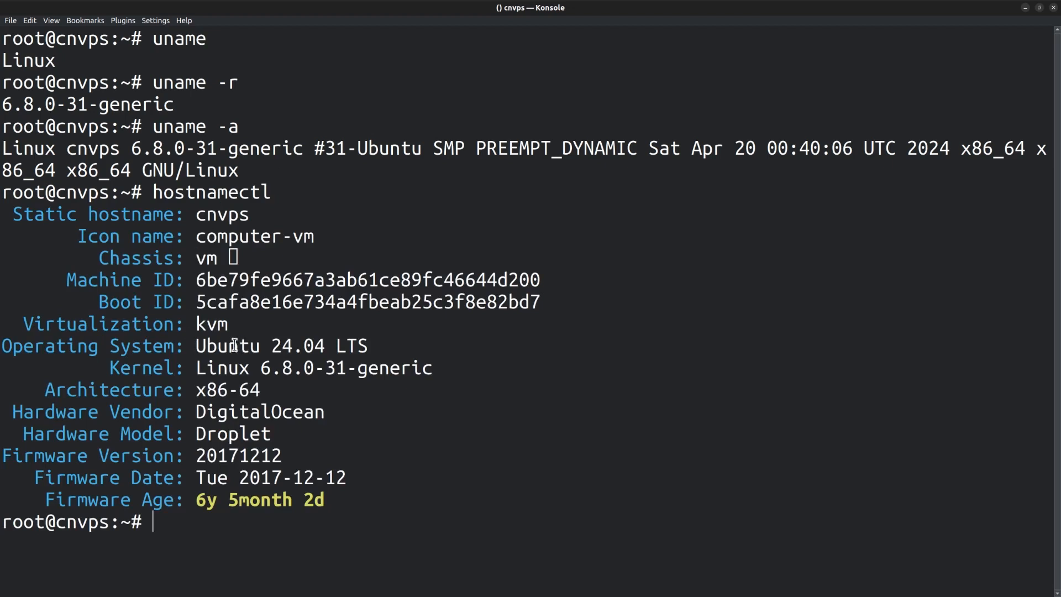
Note the server runs Ubuntu 24.04 LTS and clear the terminal screen
drag(196, 346, 367, 346)
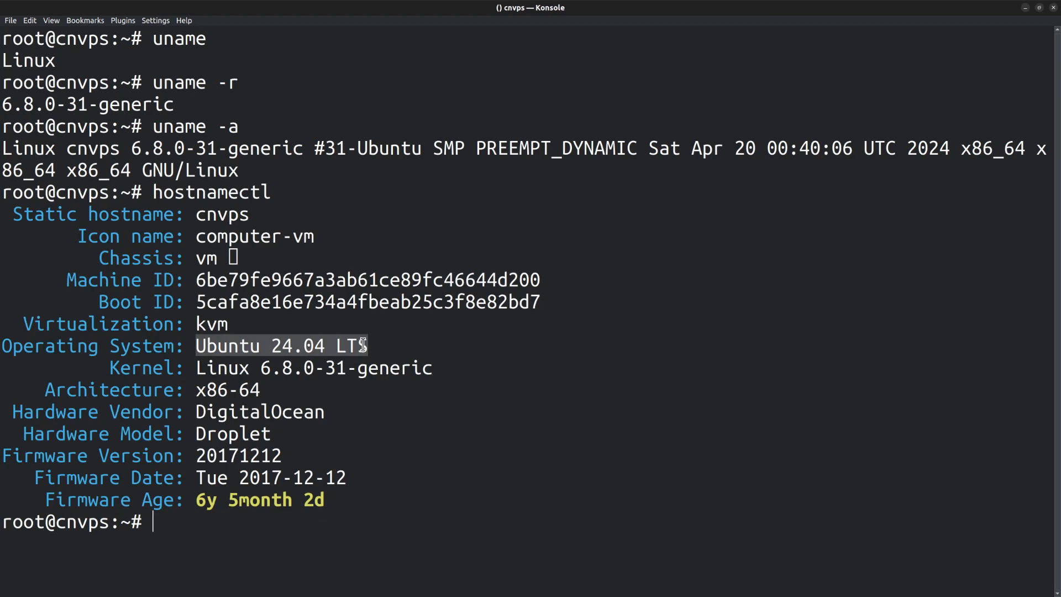
click(364, 346)
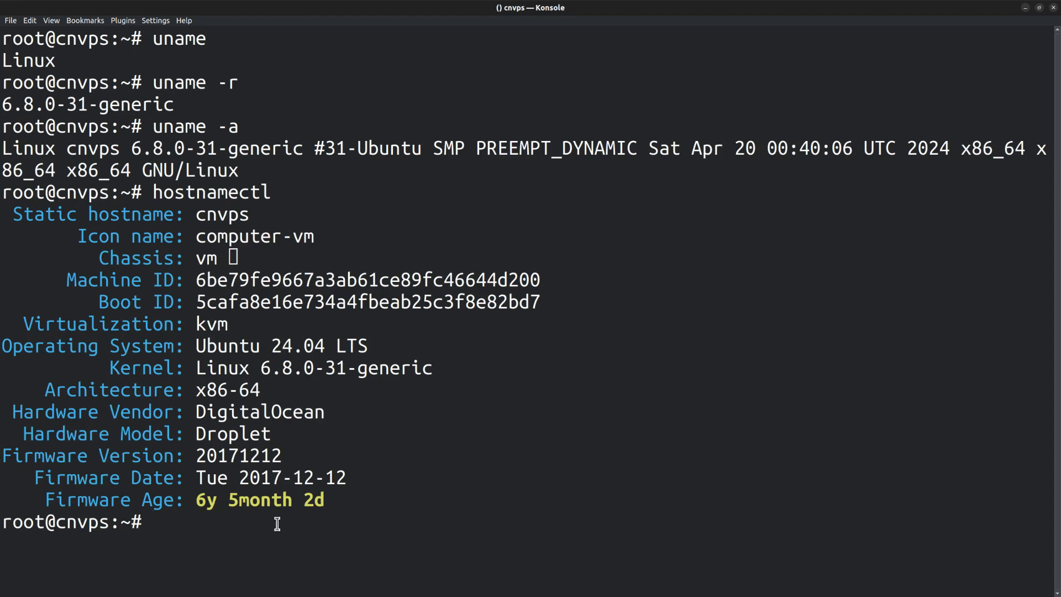
key(ctrl+l)
text(apt u)
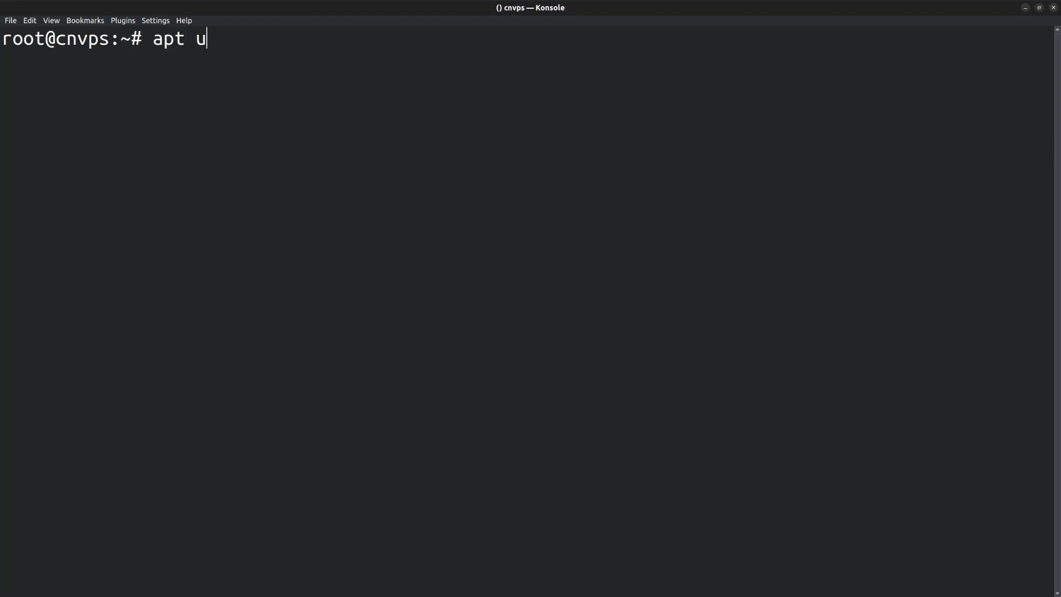
text(pdate)
Refresh the package lists with apt update and upgrade the 18 outdated packages
key(Return)
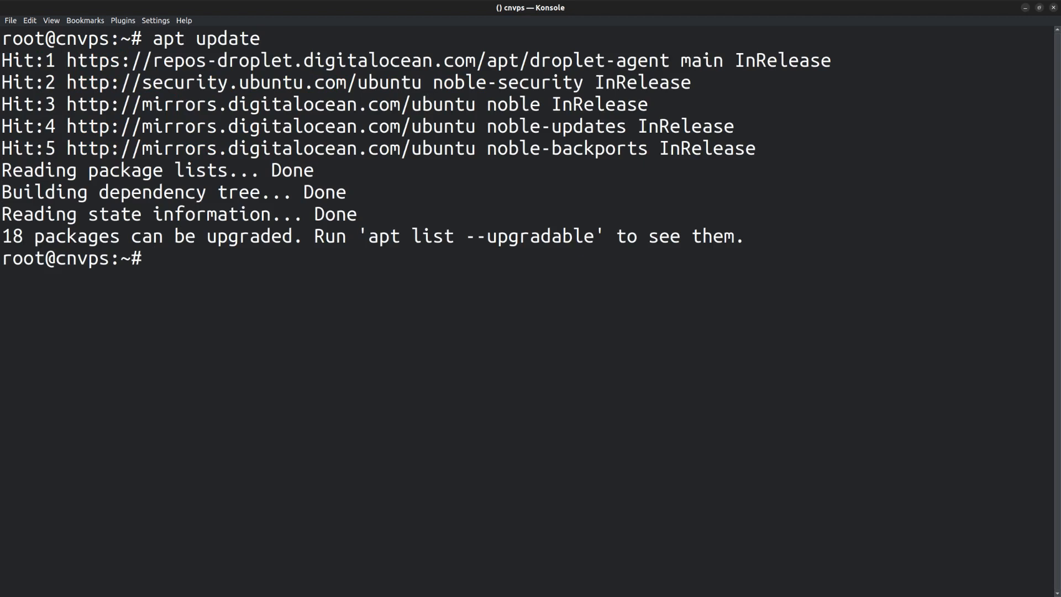
text(apt u)
text(pgrade)
key(Return)
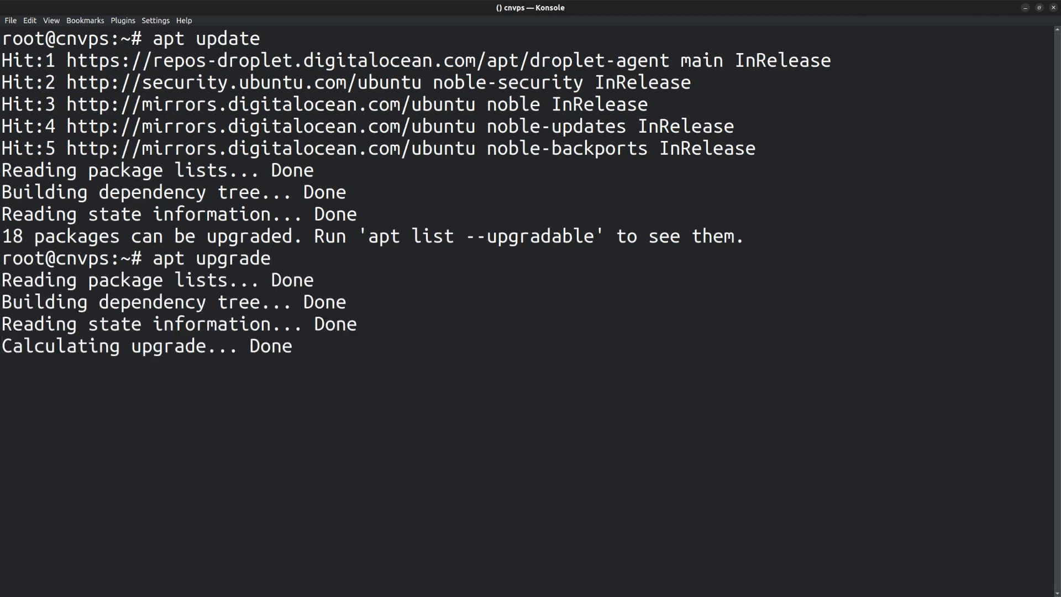
text(Y)
key(Return)
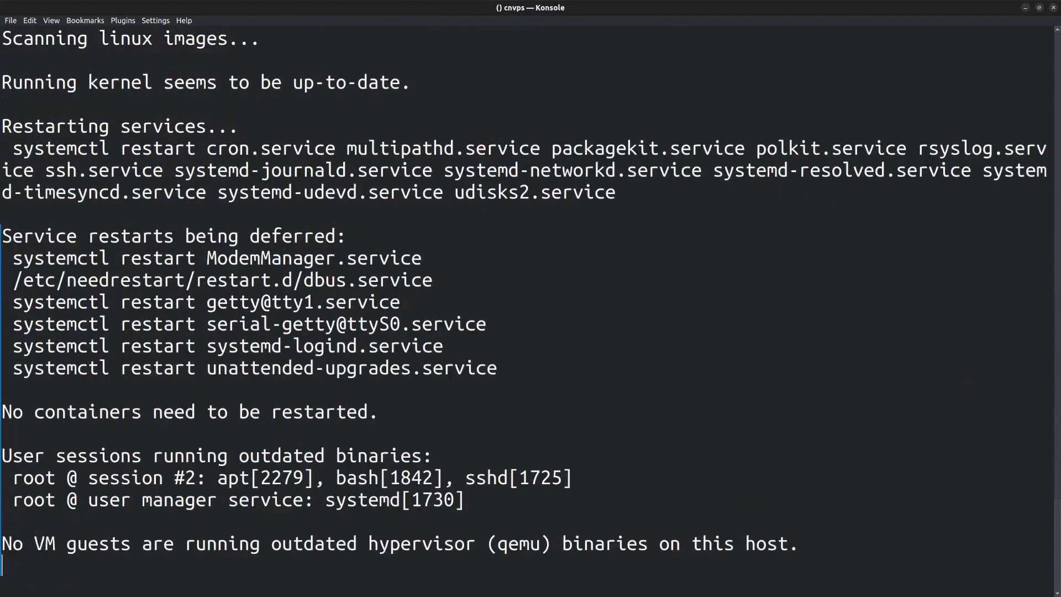
text(apt )
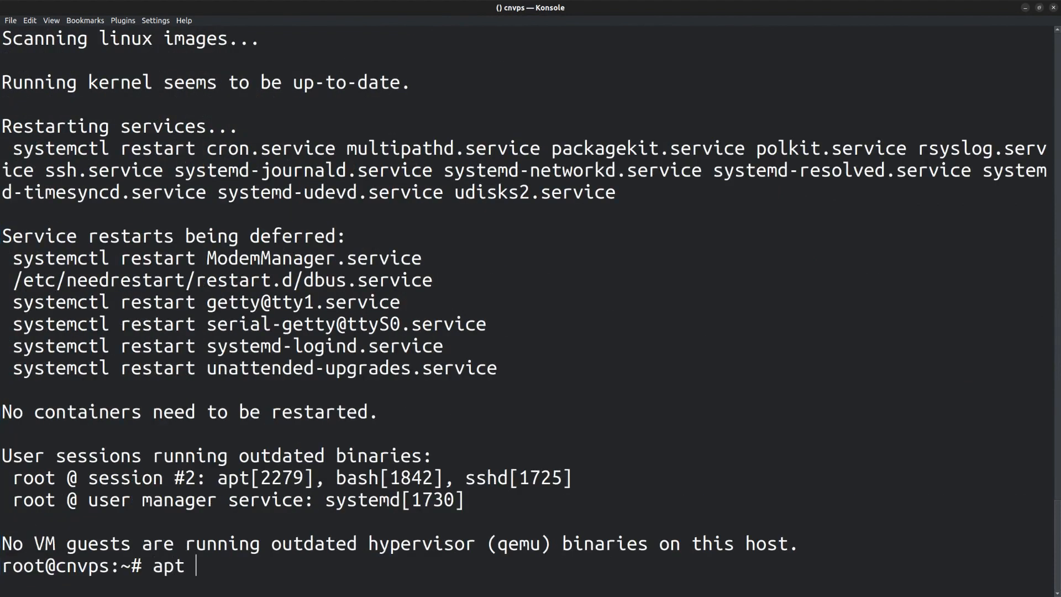
text(search mari)
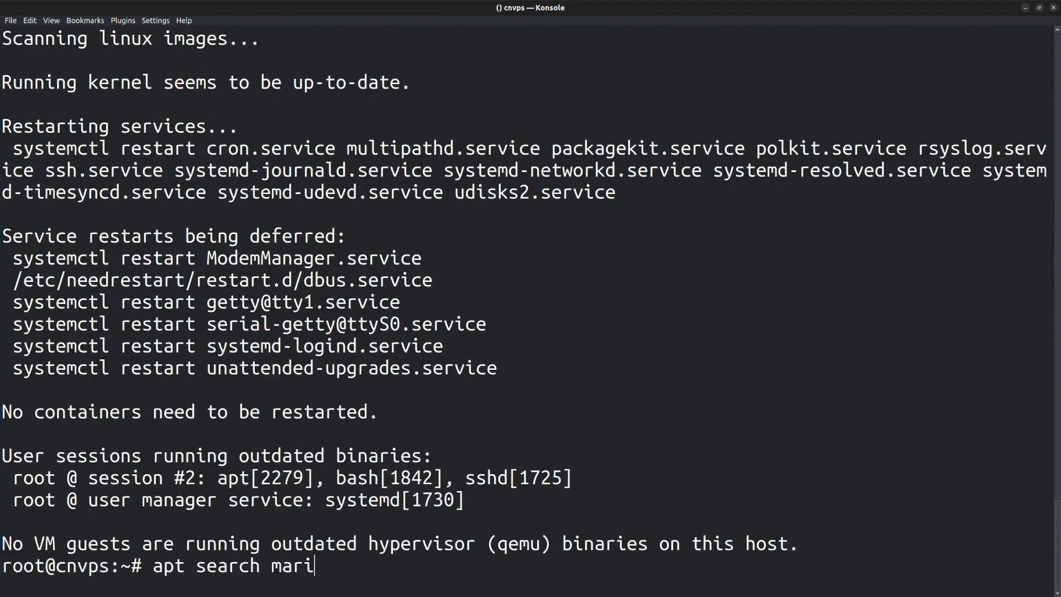
text(ad-b)
Search apt for the mariadb-server package and highlight its entry
key(BackSpace)
key(BackSpace)
text(b)
text(-server)
key(Return)
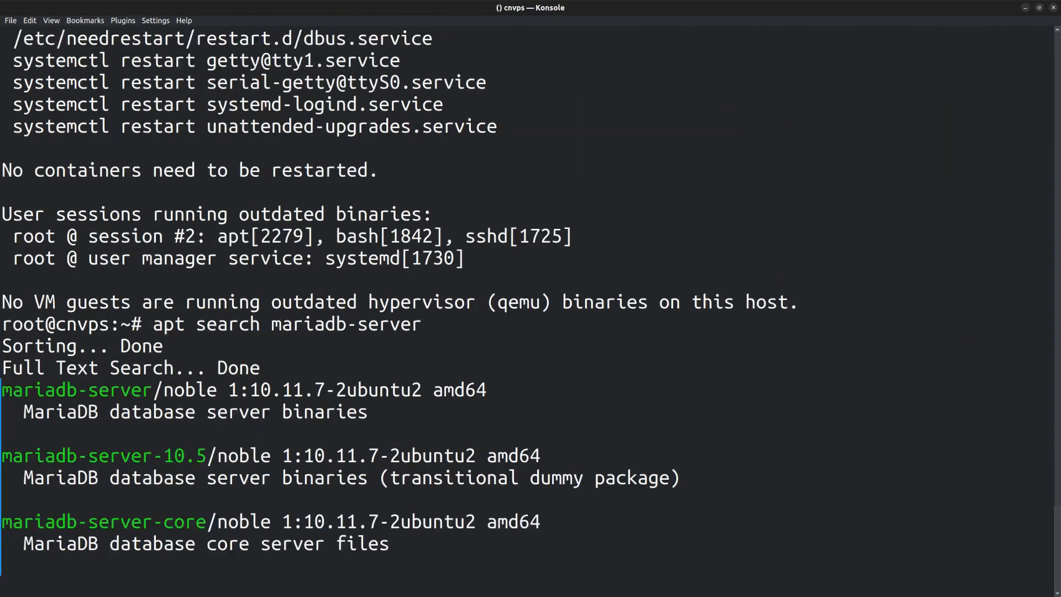
drag(2, 369, 381, 390)
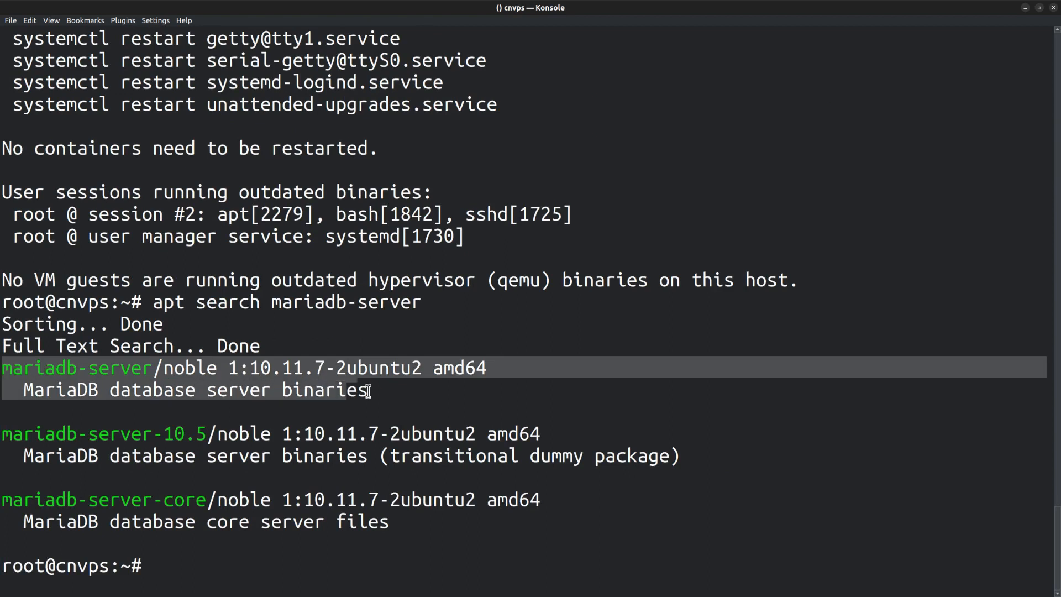
click(388, 394)
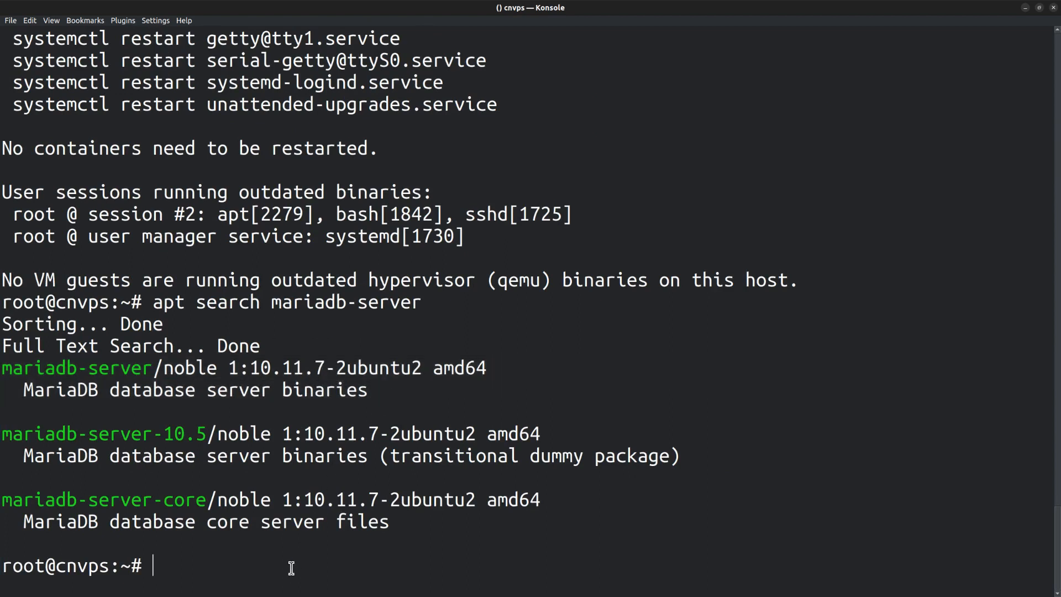
text(apt instal)
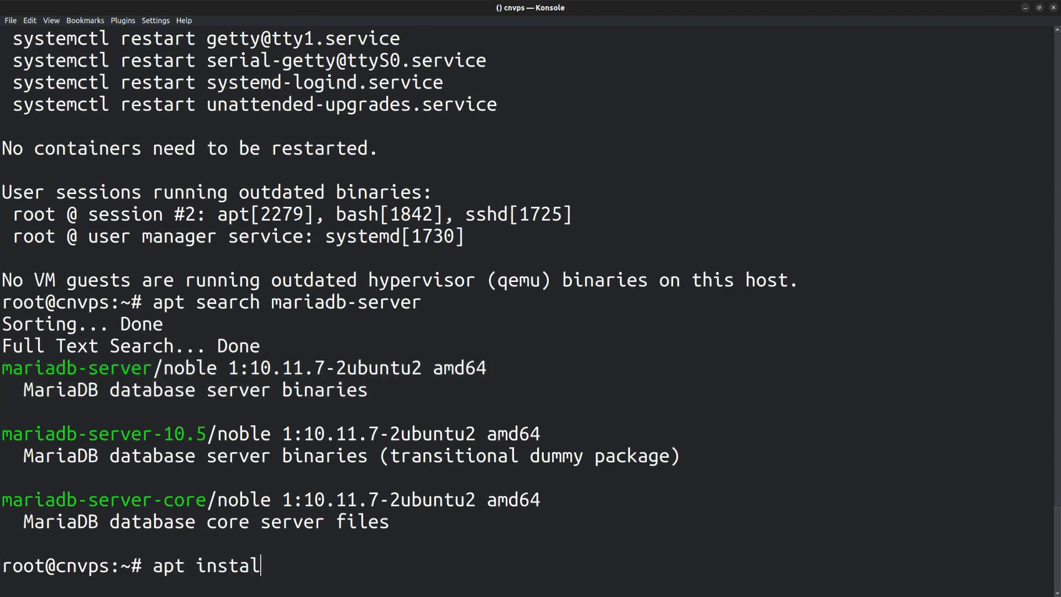
text(l mariadb-)
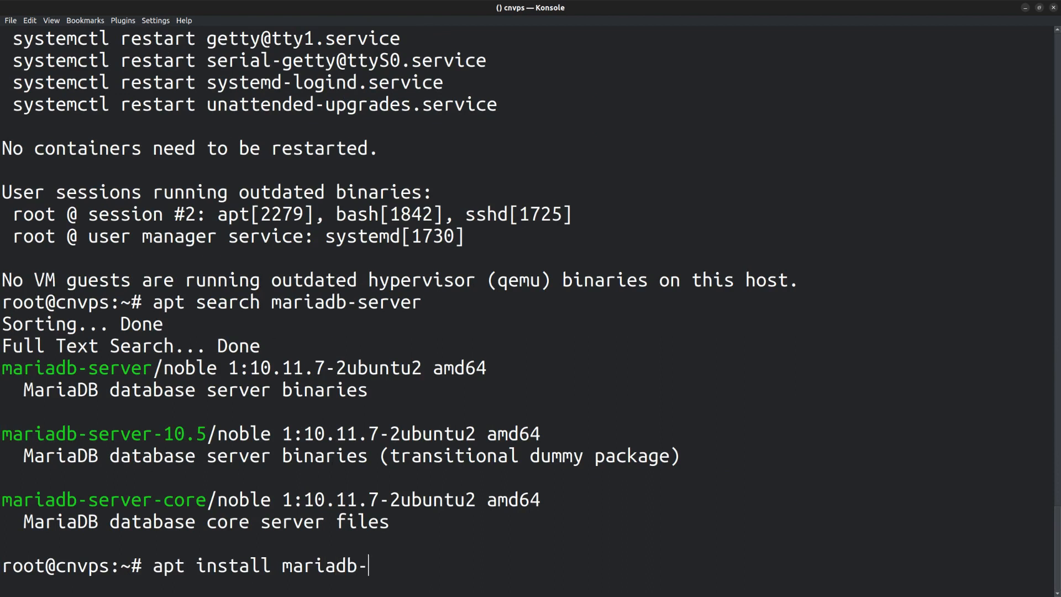
text(server)
Install mariadb-server, confirming its 40 new dependency packages
key(Return)
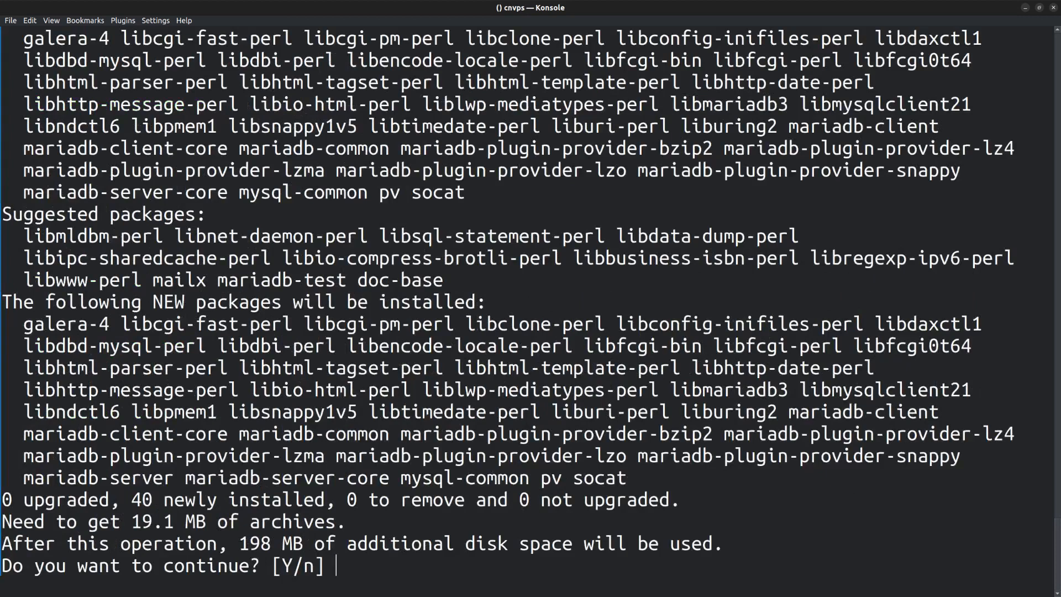
text(Y)
key(Return)
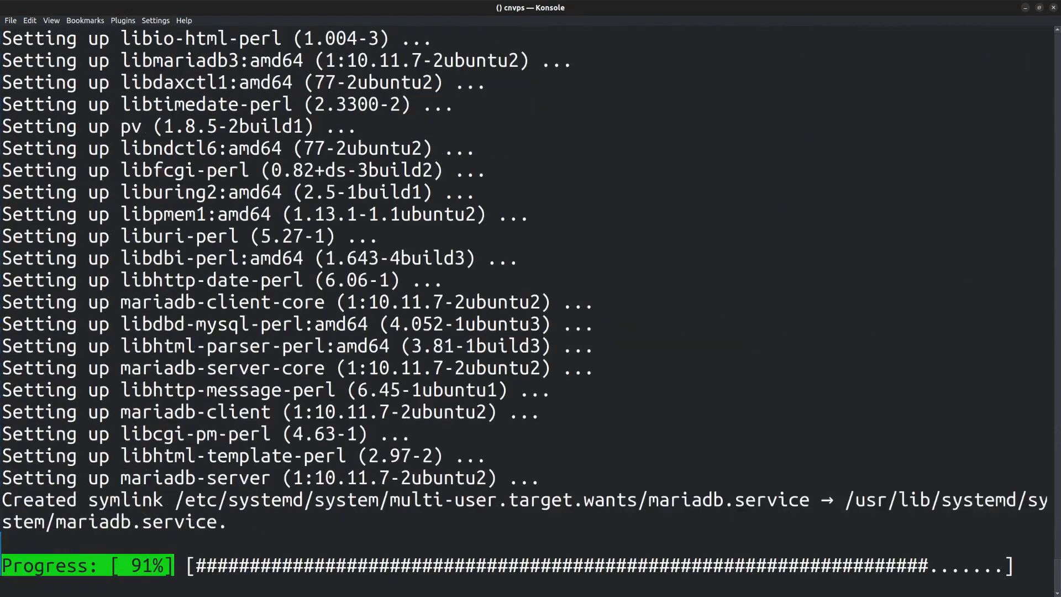
text(sys)
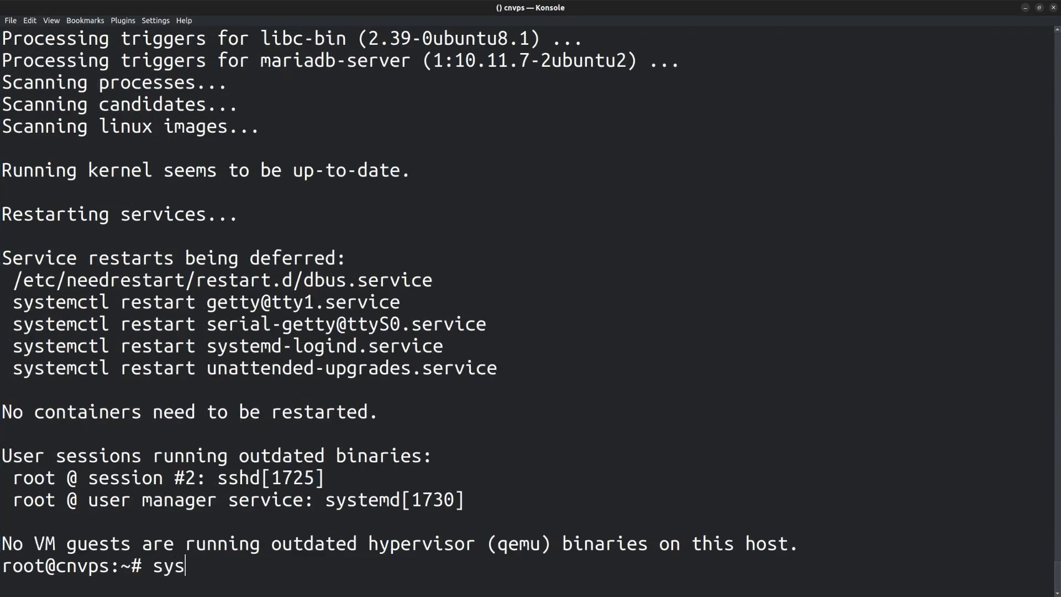
key(BackSpace)
key(BackSpace)
key(BackSpace)
text(syt)
Start the mariadb service and enable it at boot with systemctl
key(BackSpace)
text(stemctl )
text(start mysq)
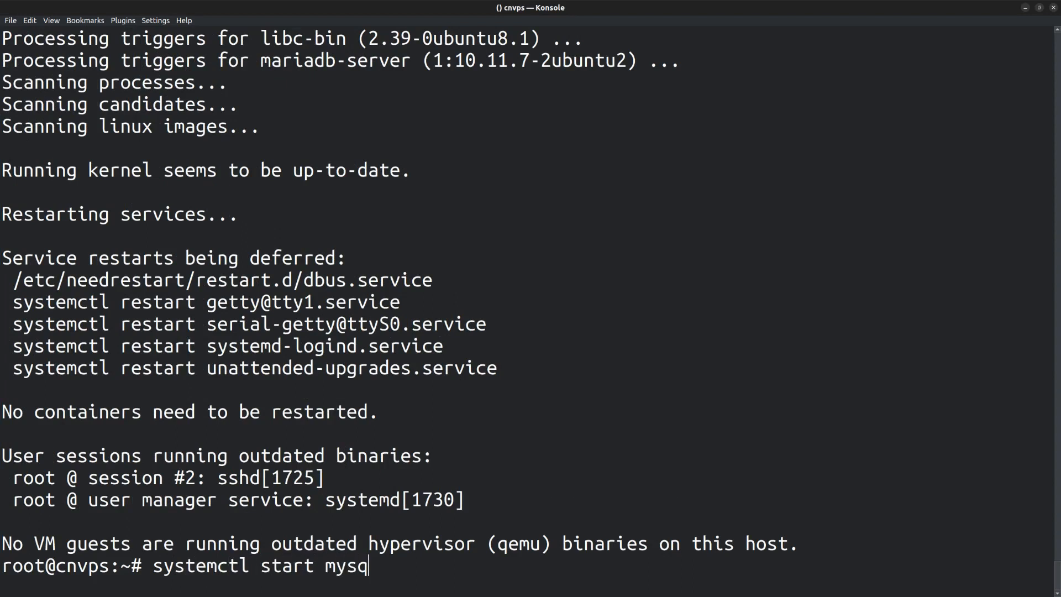
key(BackSpace)
key(BackSpace)
key(BackSpace)
text(ariadb )
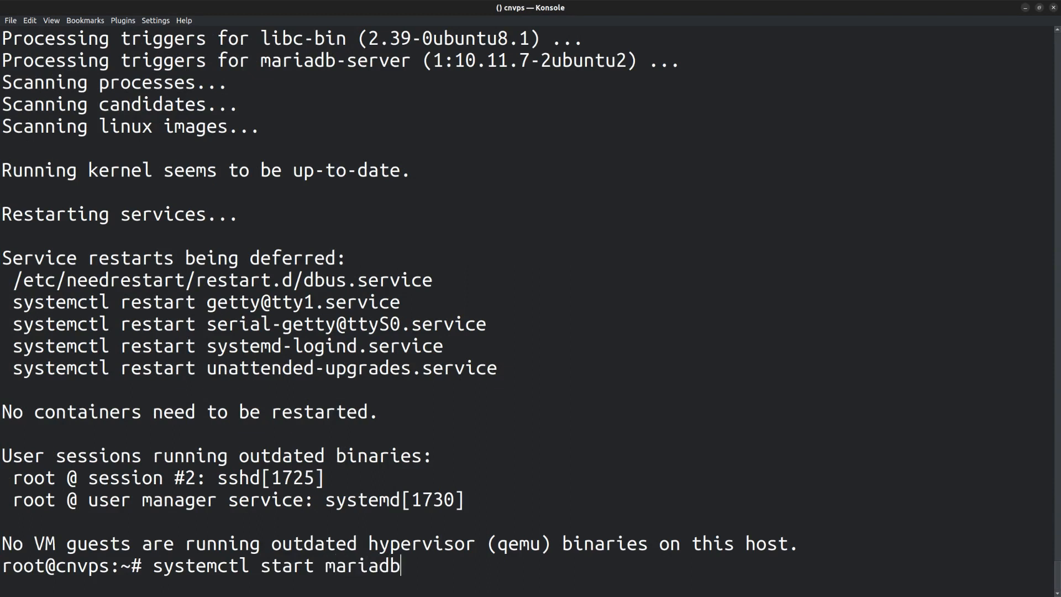
text(&& sys)
text(temctl enable m)
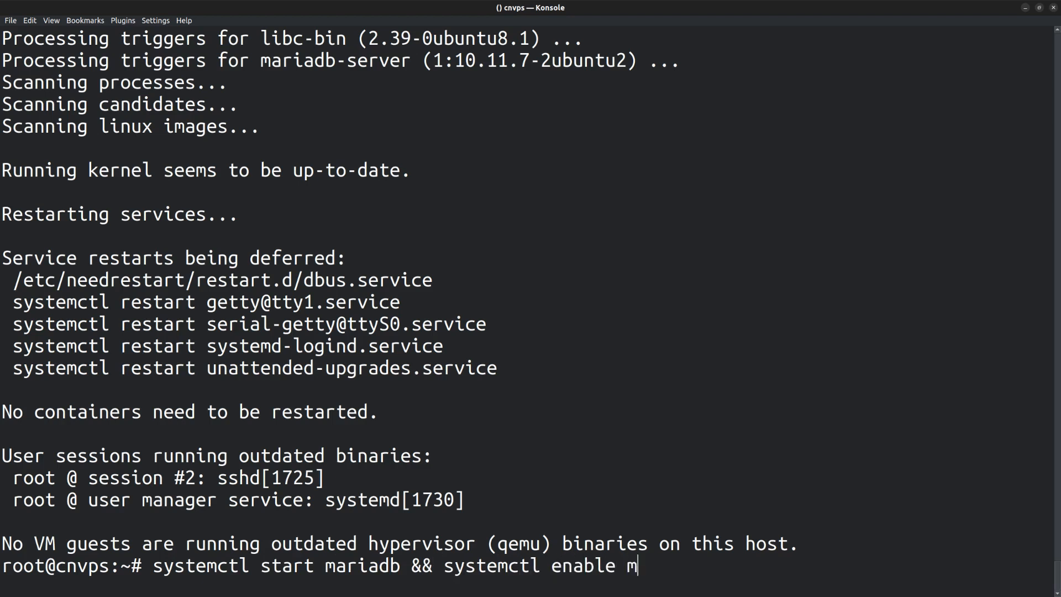
text(ariadb)
key(Return)
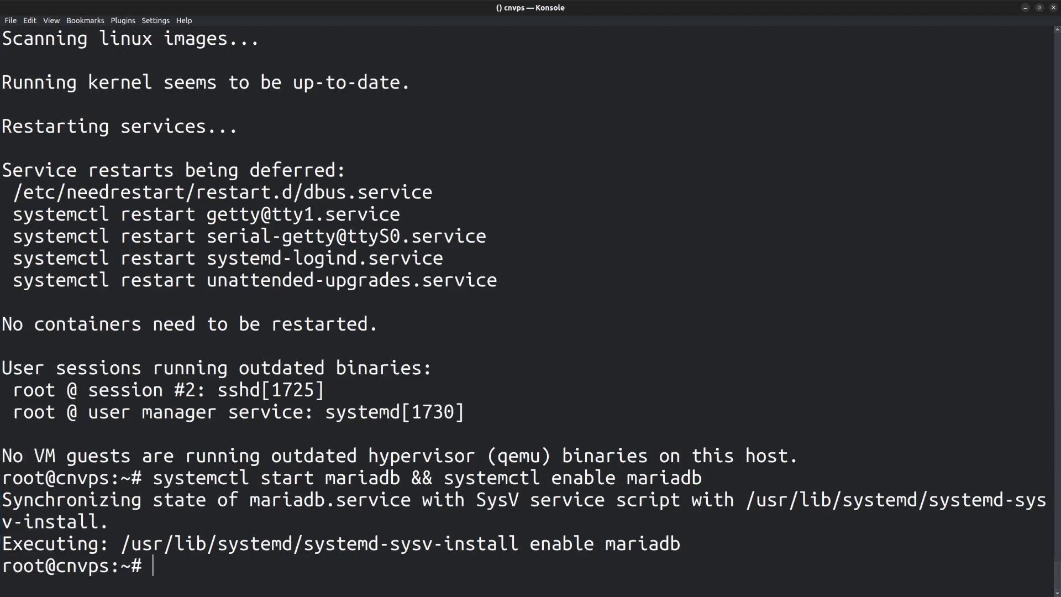
text(systemctl sta)
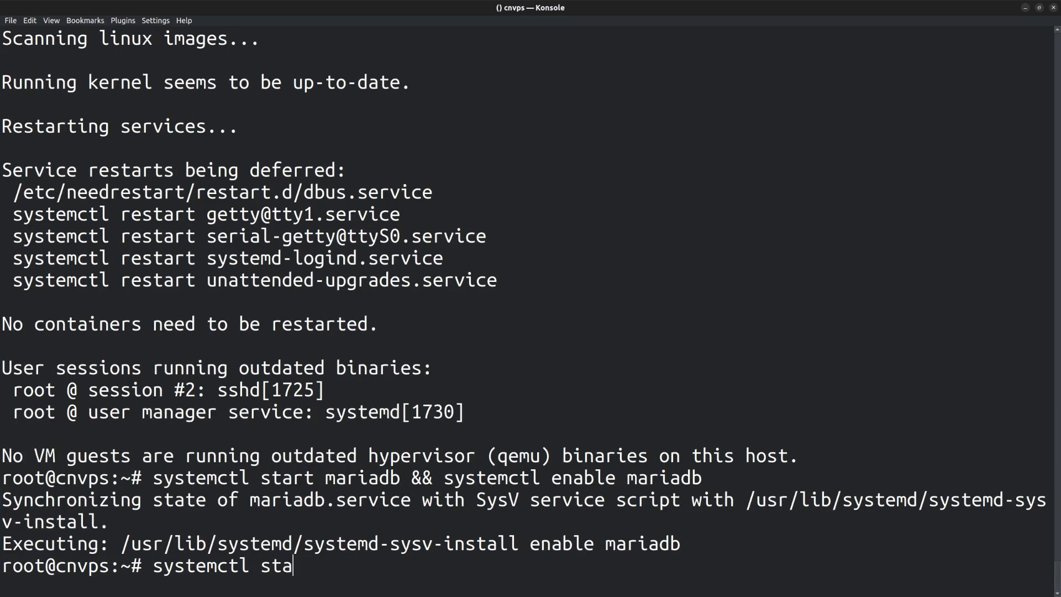
text(tus mariadb)
Check that systemctl status reports mariadb active (running), then leave the pager
key(Return)
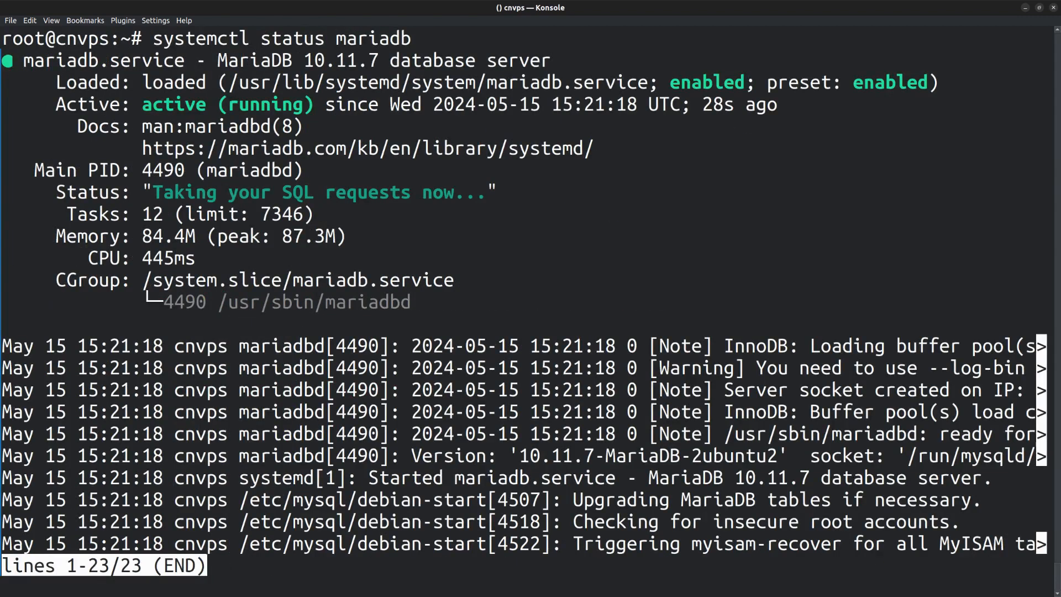
key(q)
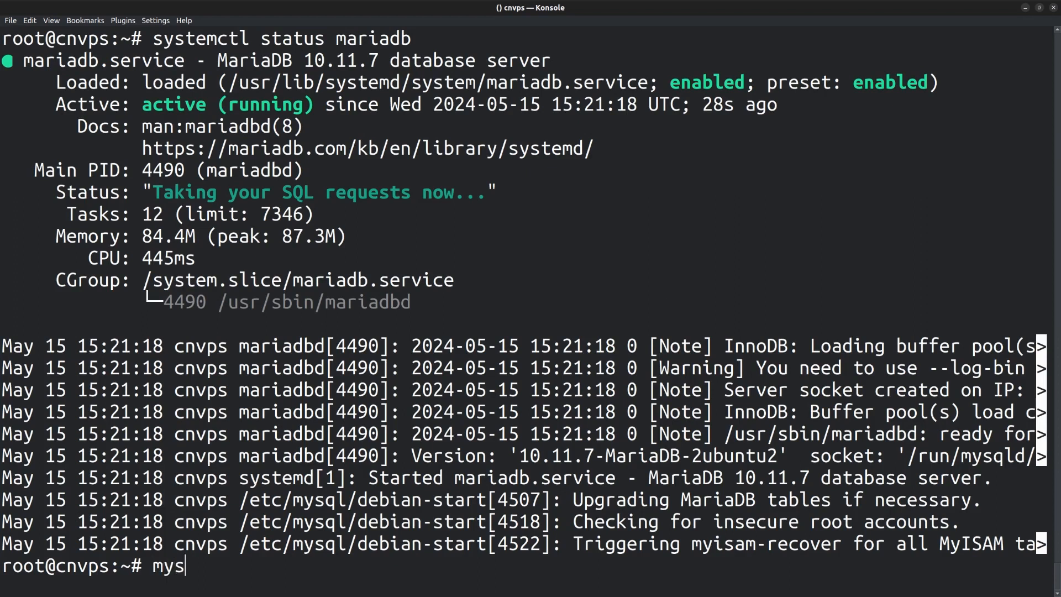
text(mysql )
text(secure)
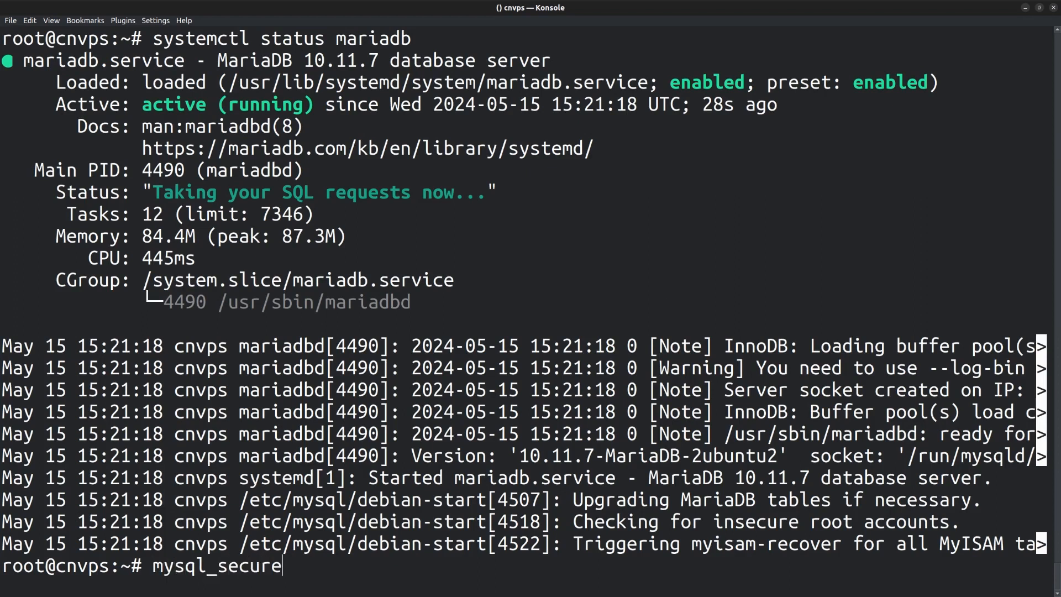
text(_installation)
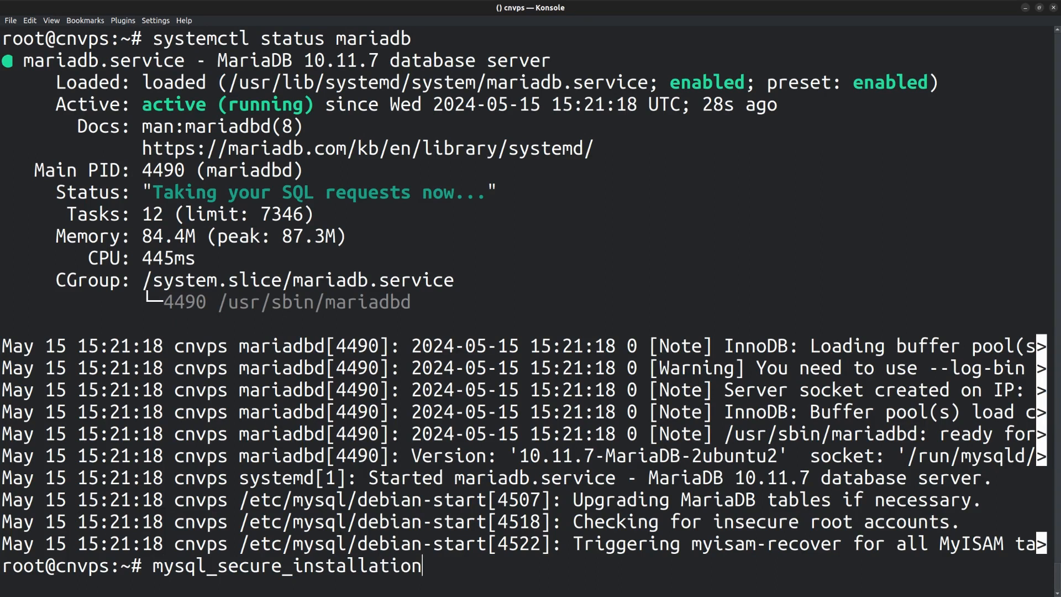
Launch mysql_secure_installation and submit an empty current root password
key(Return)
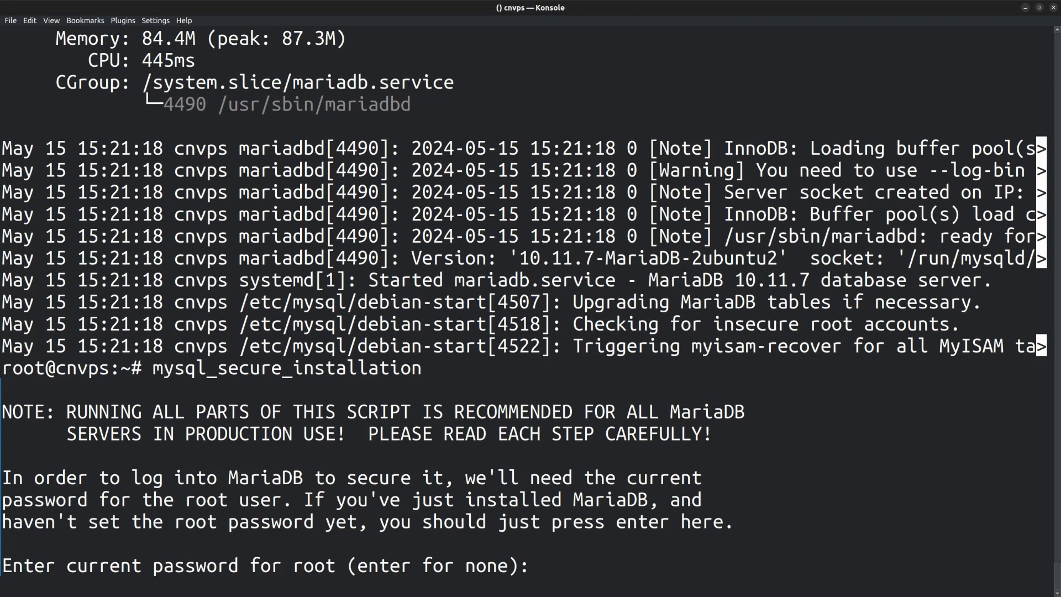
key(Return)
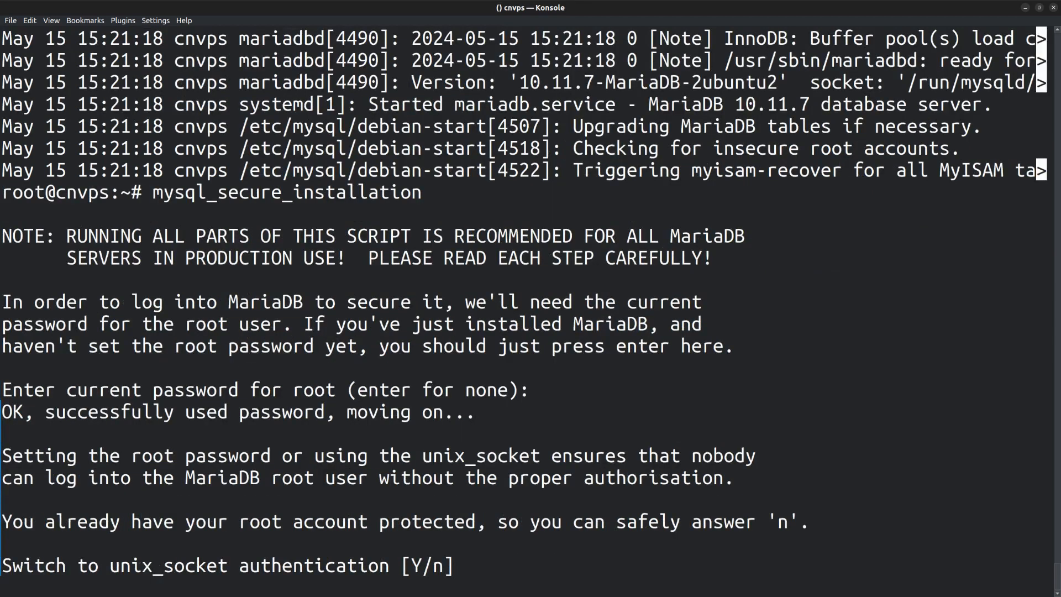
text(Y)
Answer n to switching root to unix_socket authentication
key(BackSpace)
text(n)
key(Return)
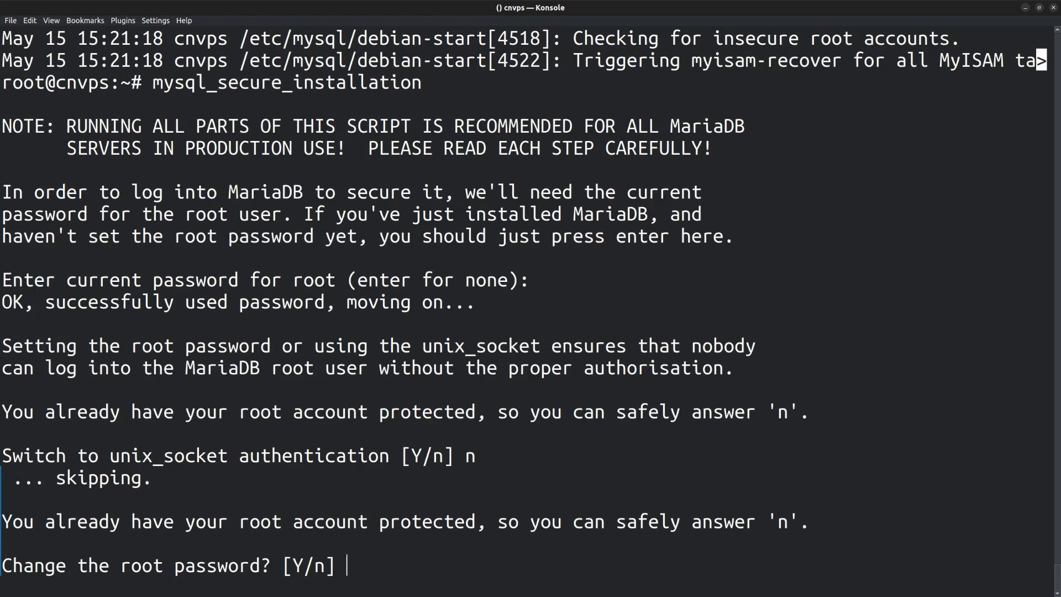
text(n)
Decline the password change, then remove anonymous users, remote root login and test database, and reload privileges
key(Return)
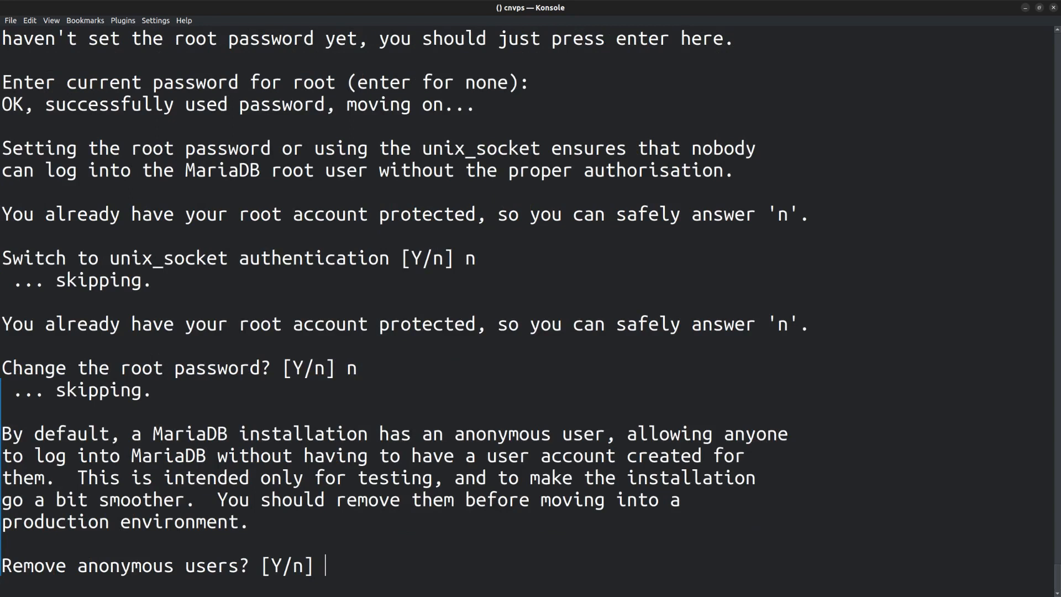
text(Y)
key(Return)
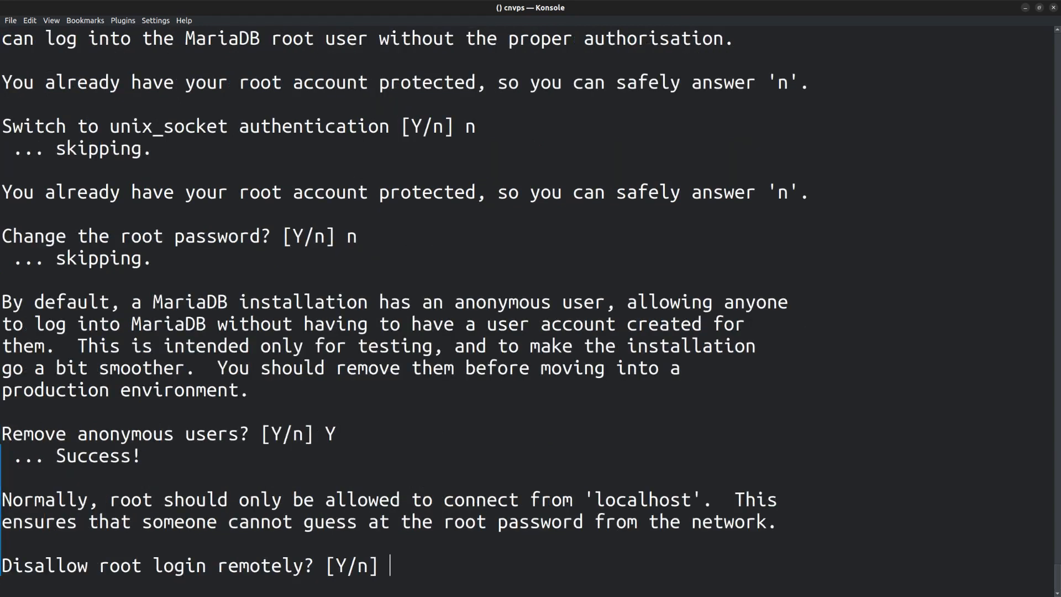
text(Y)
key(Return)
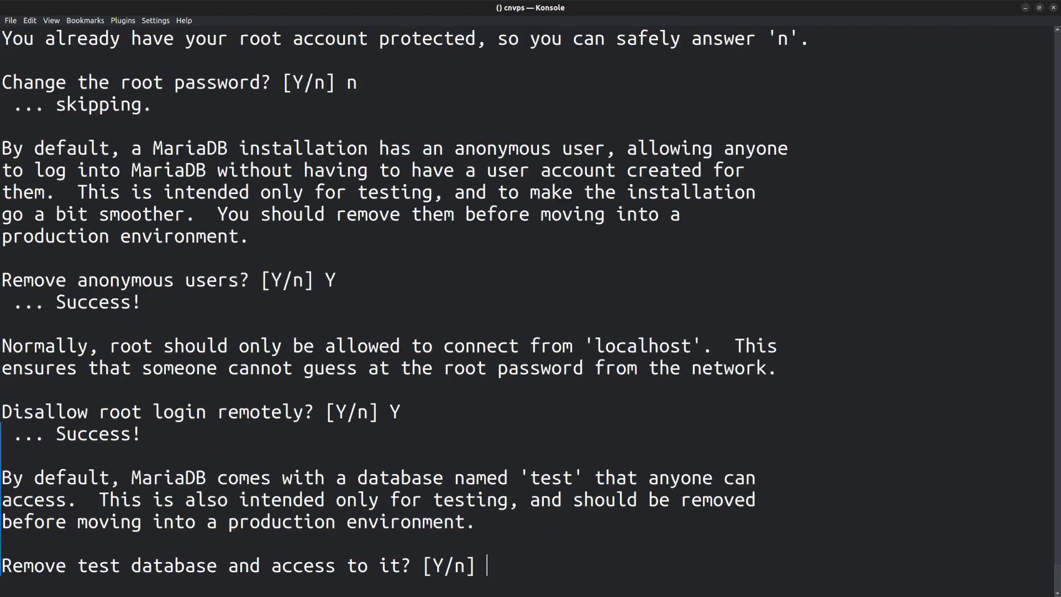
text(Y)
key(Return)
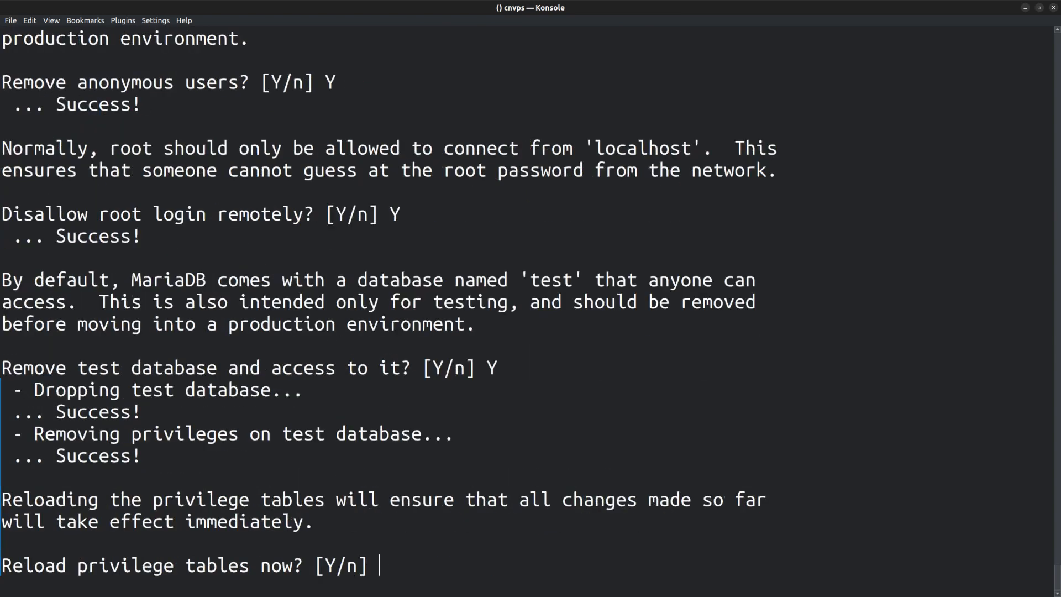
text(Y)
key(Return)
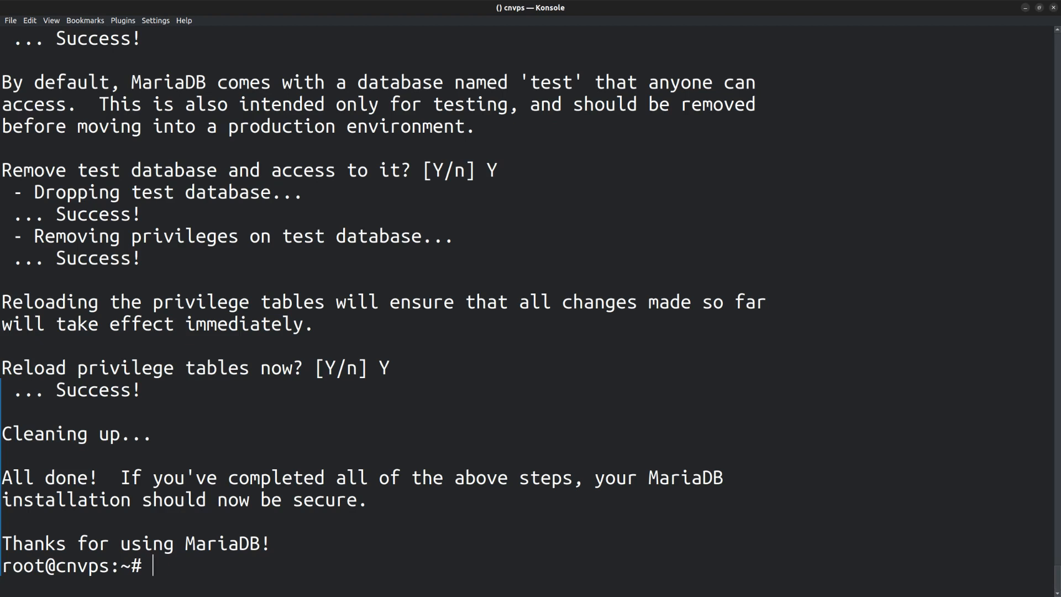
text(mysql)
Enter the MariaDB monitor with mysql
key(Return)
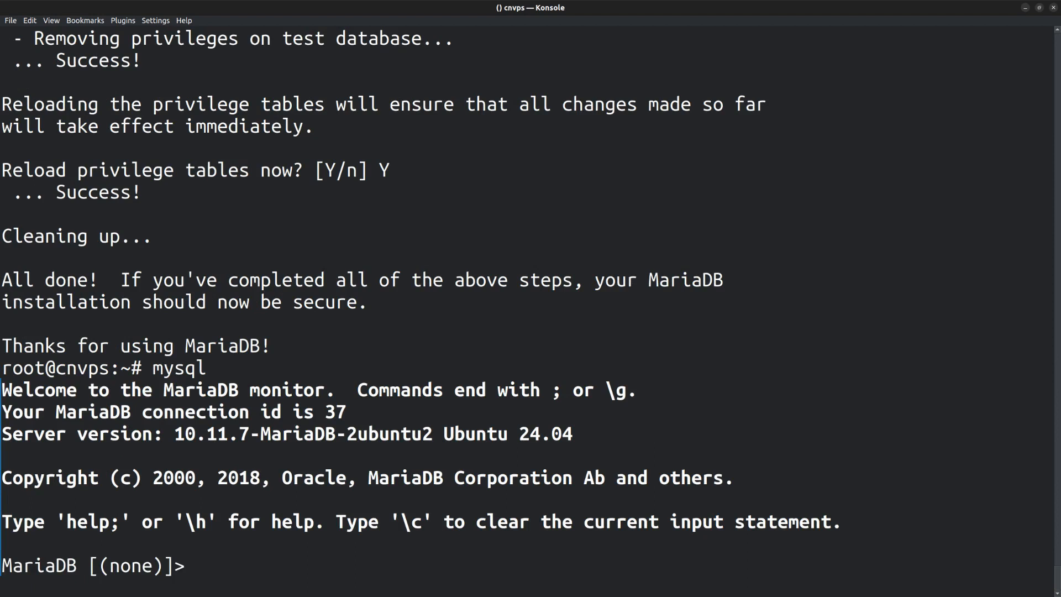
text(SHO)
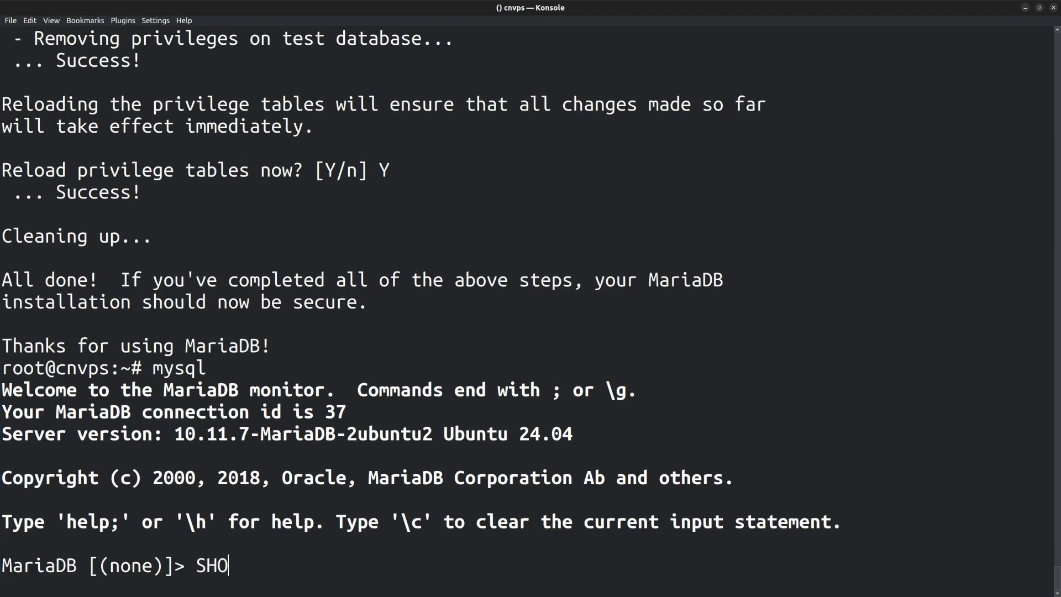
text(W DATABA)
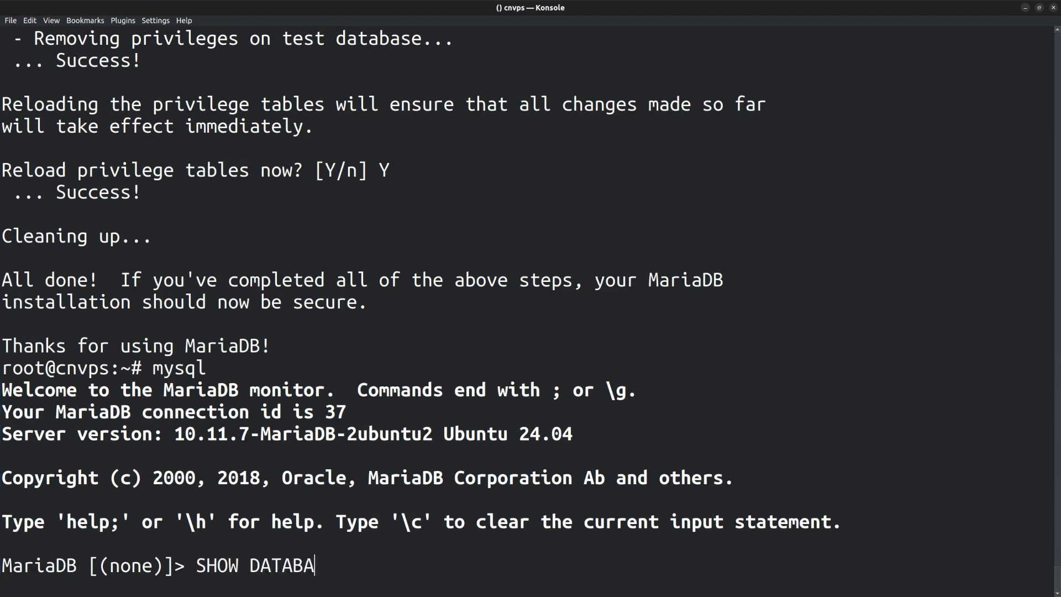
text(SES;)
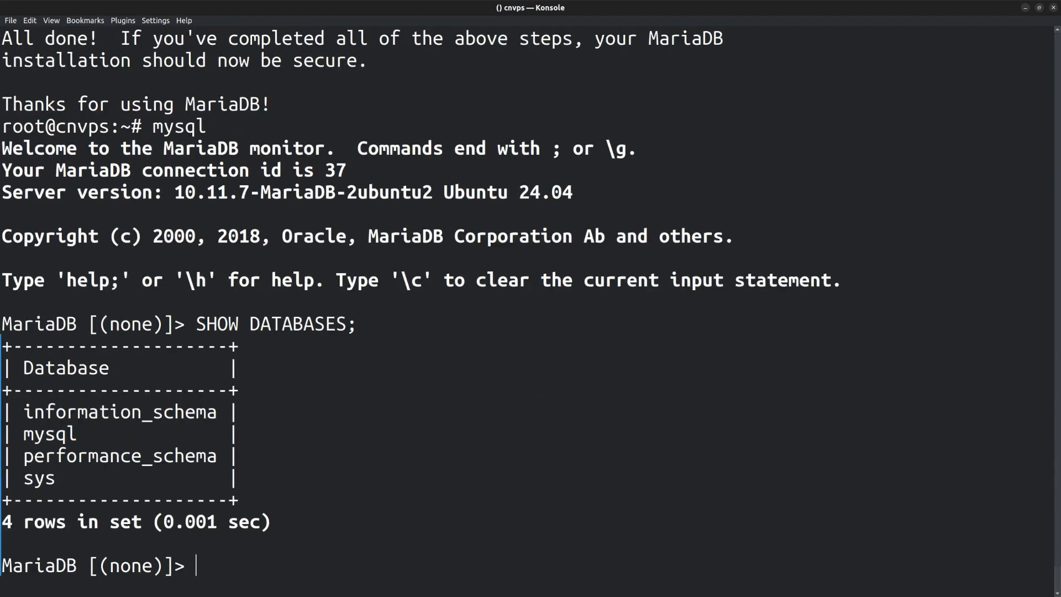
Run SHOW DATABASES to list the four default databases, then exit the monitor
key(Return)
text(ex)
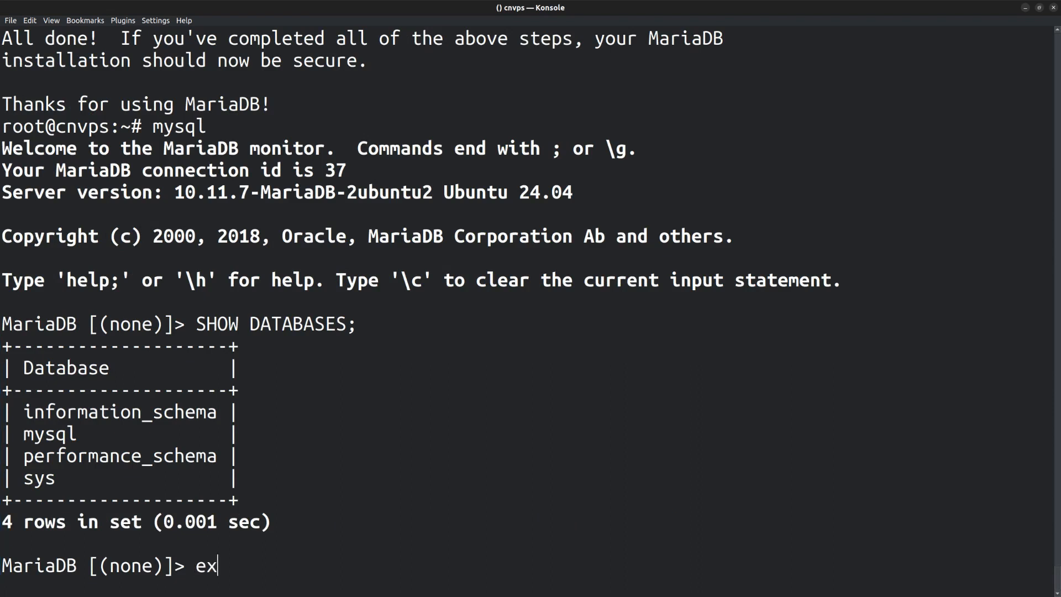
text(it;)
key(Return)
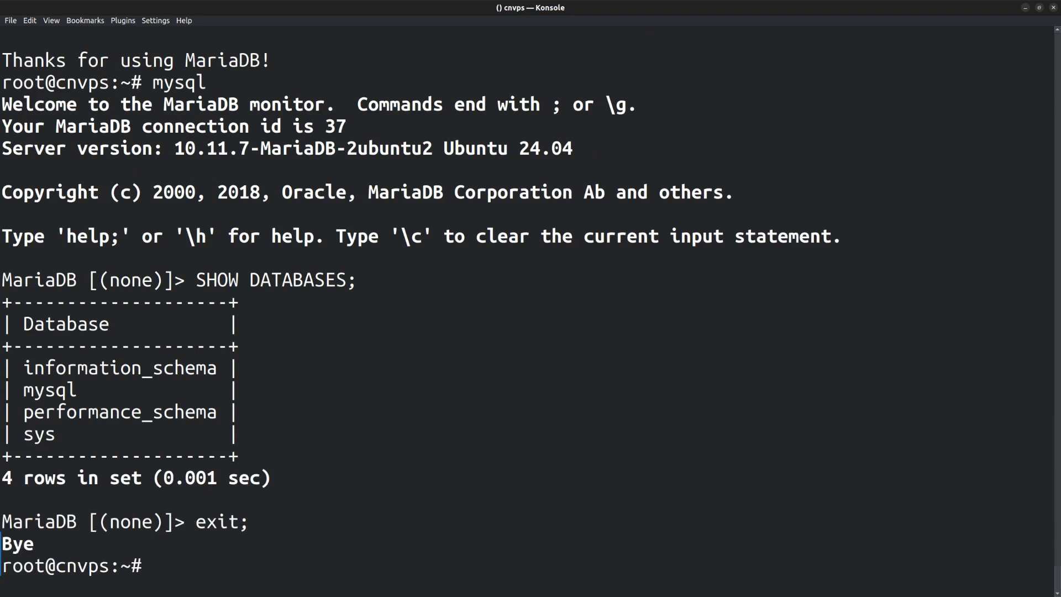
text(SEL)
Log back into the MariaDB monitor with mysql -u root -p and the root password
key(BackSpace)
key(BackSpace)
key(BackSpace)
text(mys)
text(ql -u ro)
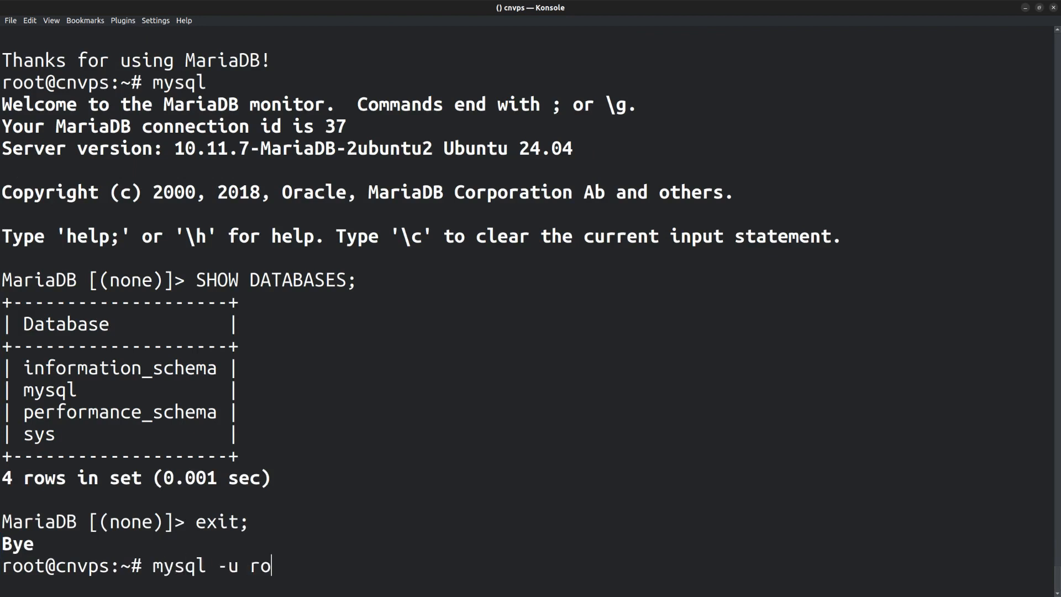
text(ot -p)
key(Return)
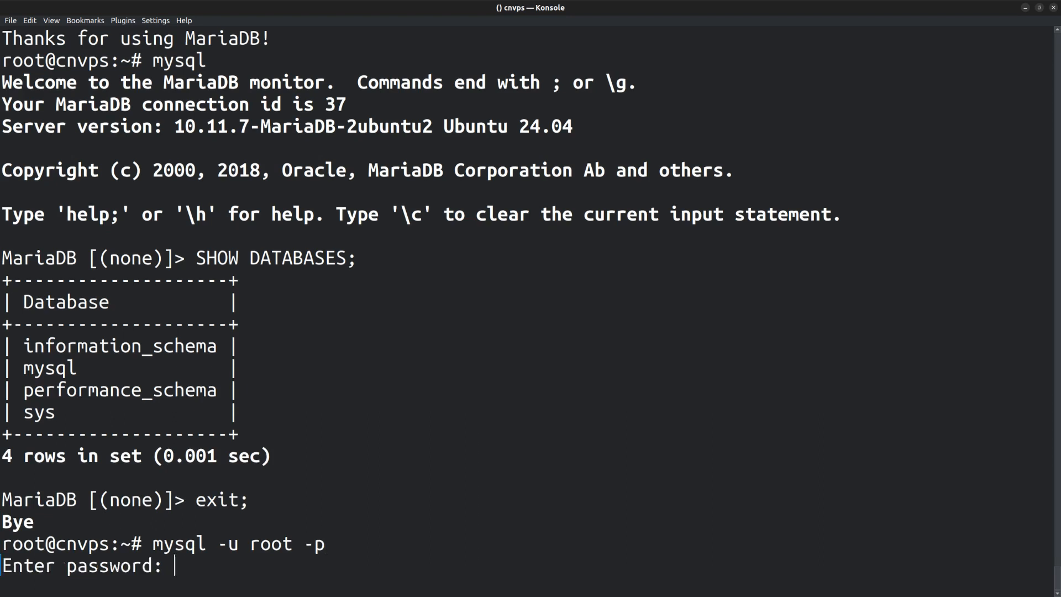
key(Return)
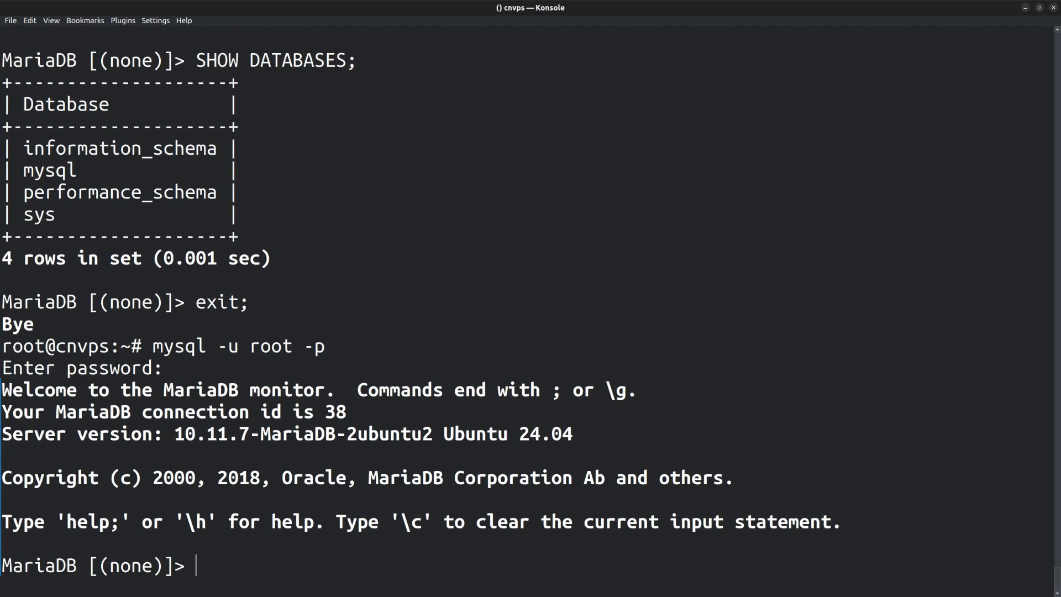
text(SELECT )
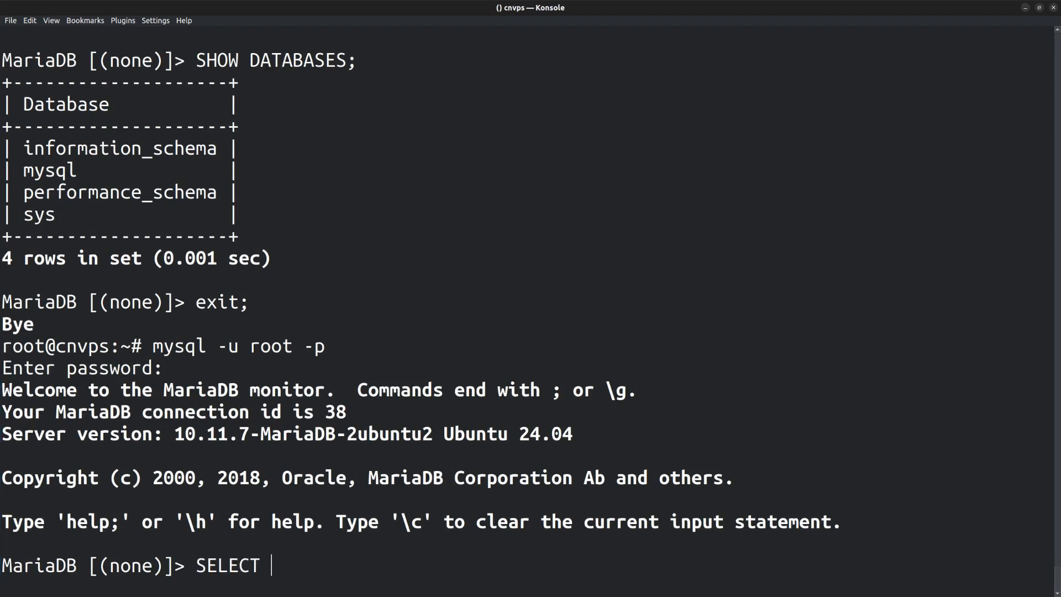
text(User,)
Query User, Host, plugin from mysql.user, noting root uses mysql_native_password
key(BackSpace)
text(Host,)
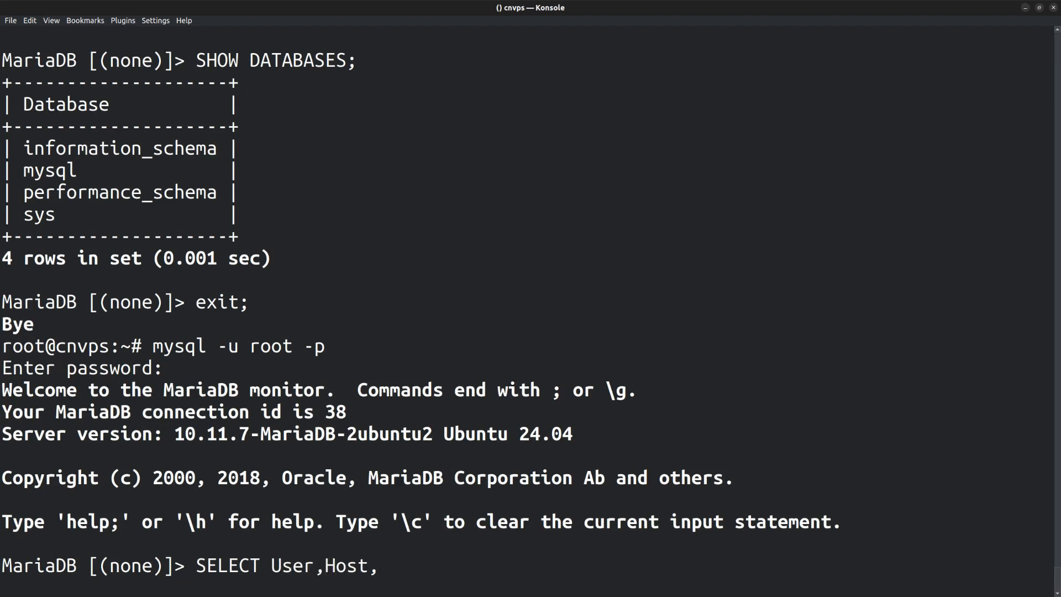
text(plugin FRO)
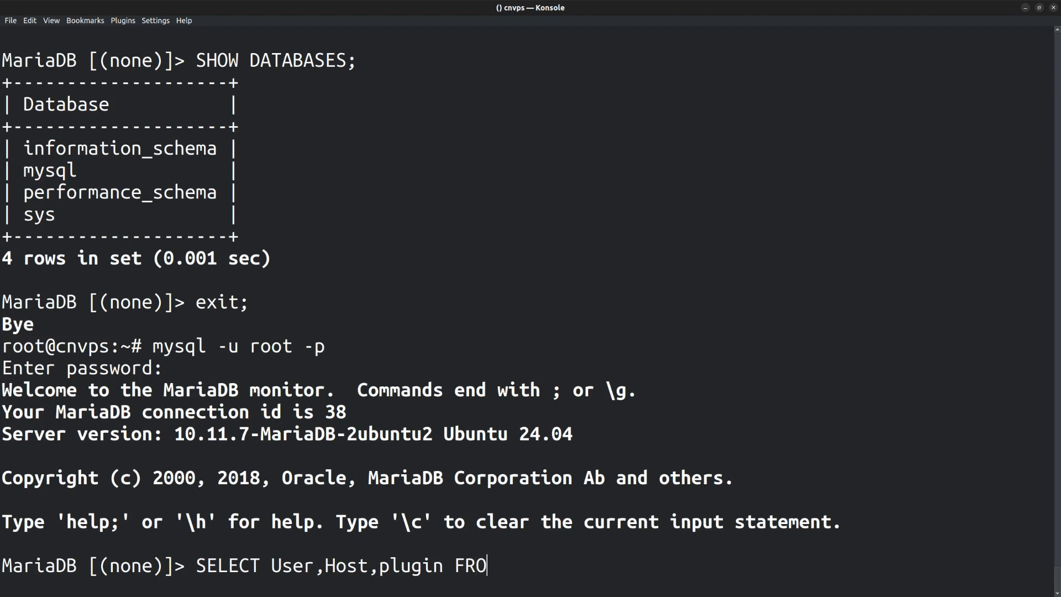
text(M mysql)
text(.user;)
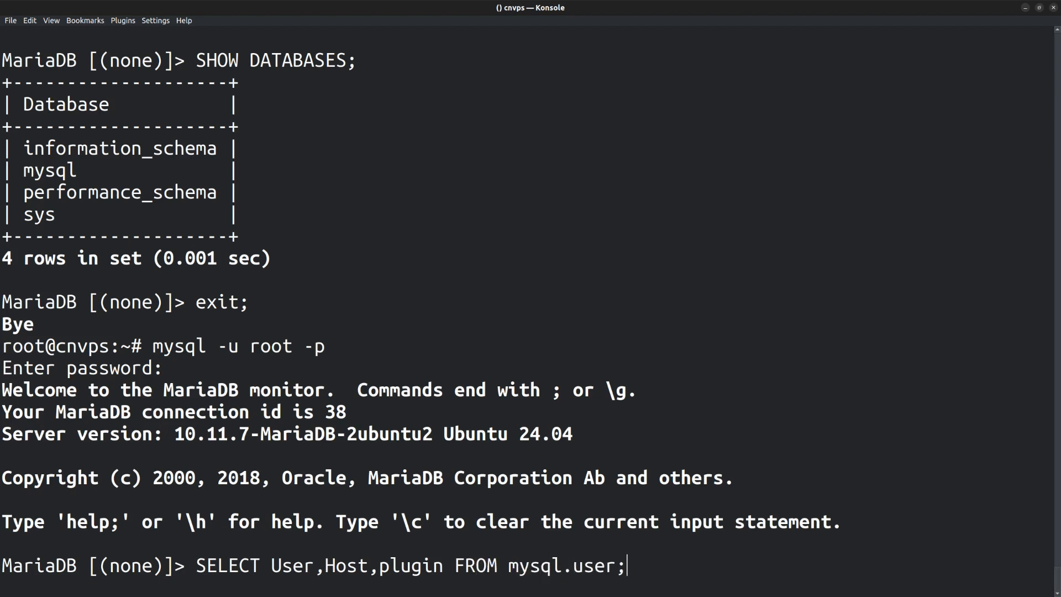
key(Return)
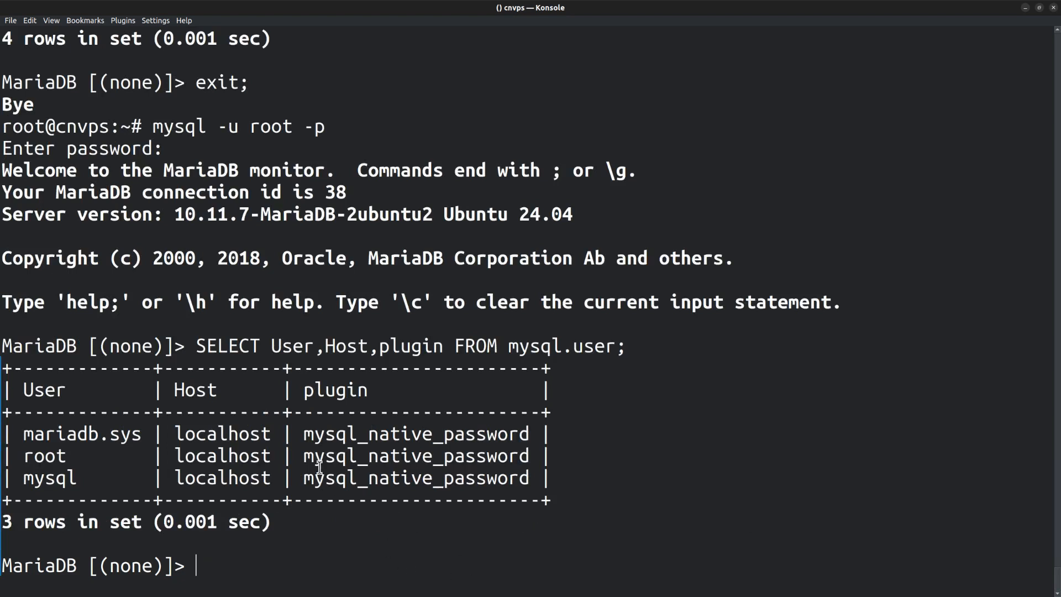
drag(304, 456, 526, 458)
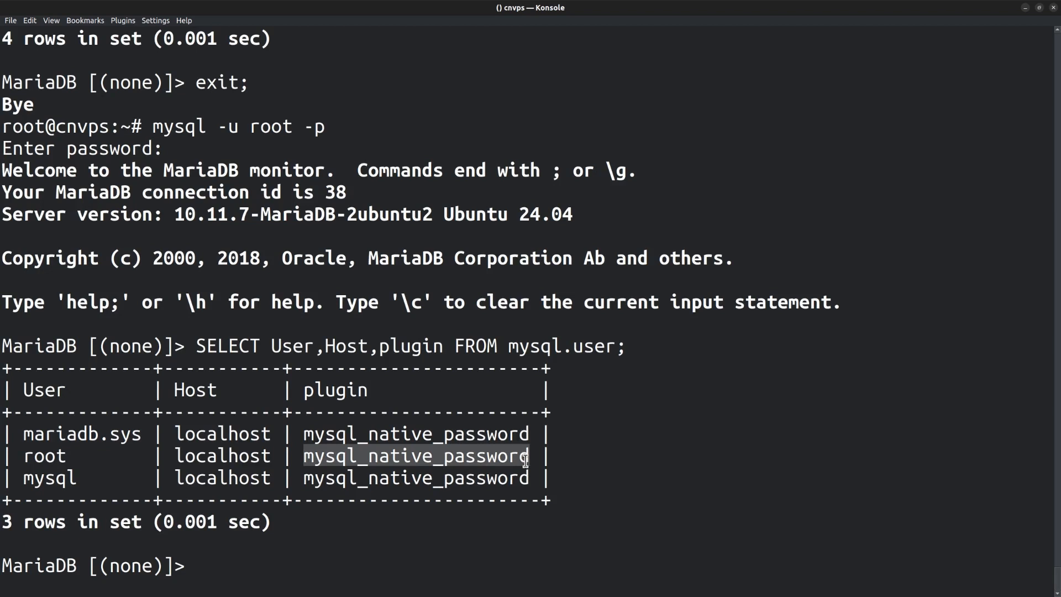
click(499, 474)
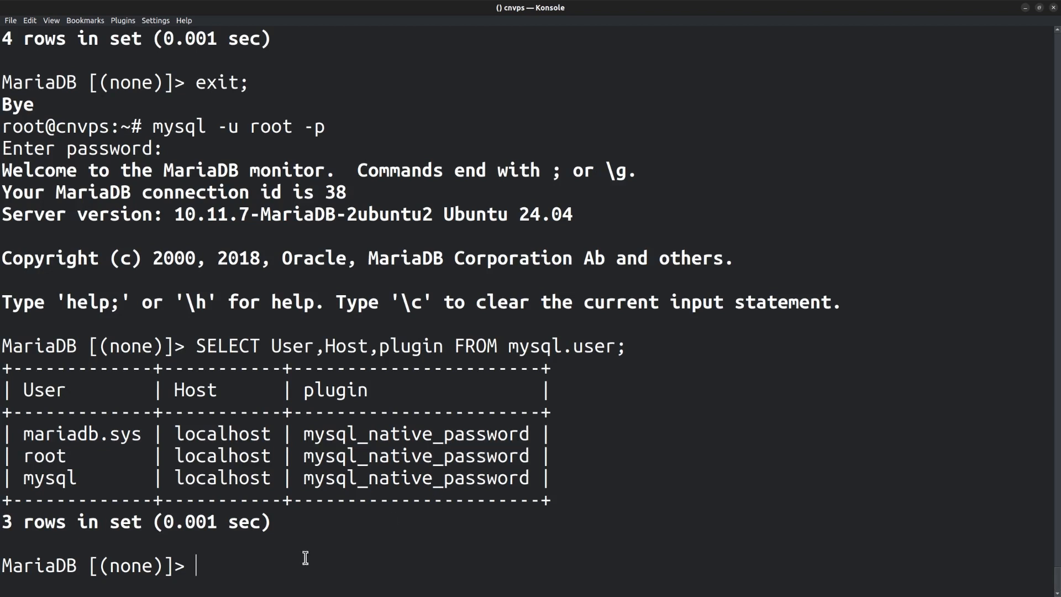
text(ALTER )
text(USER 'root'@)
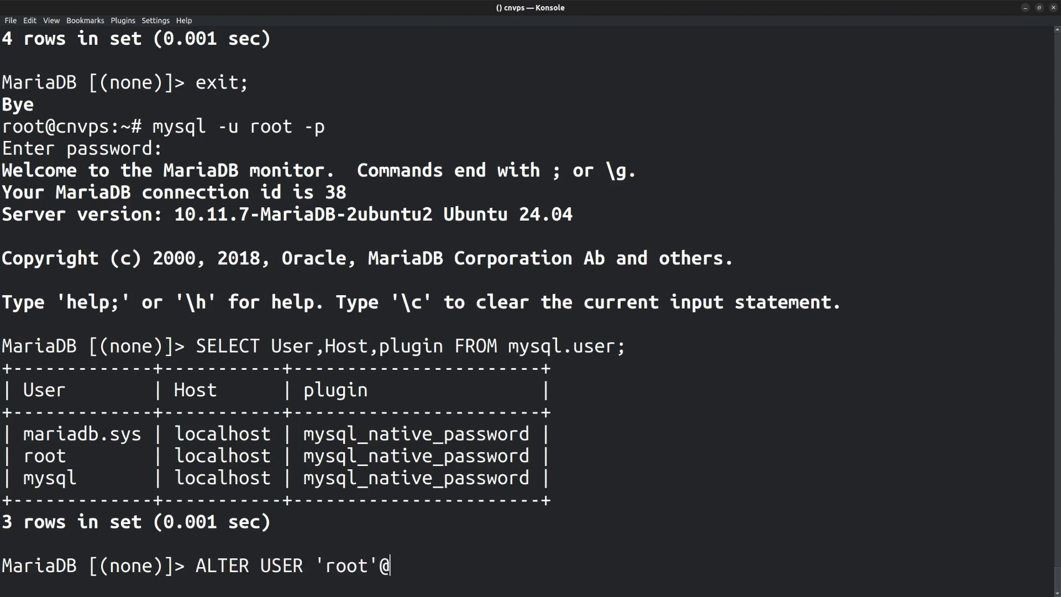
text('localhost' IDENTIF)
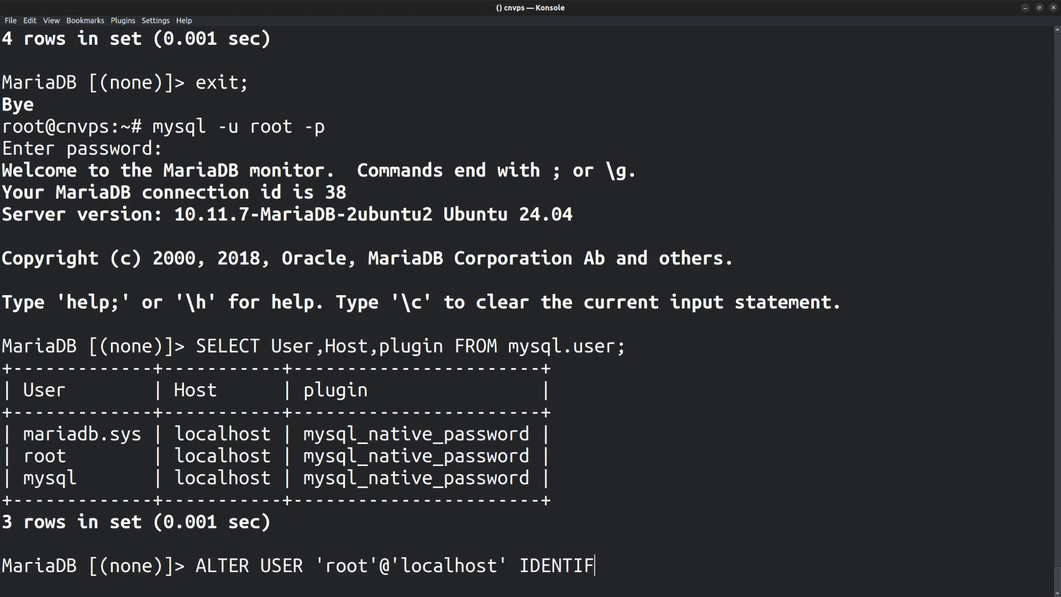
text(IED VIA unix_)
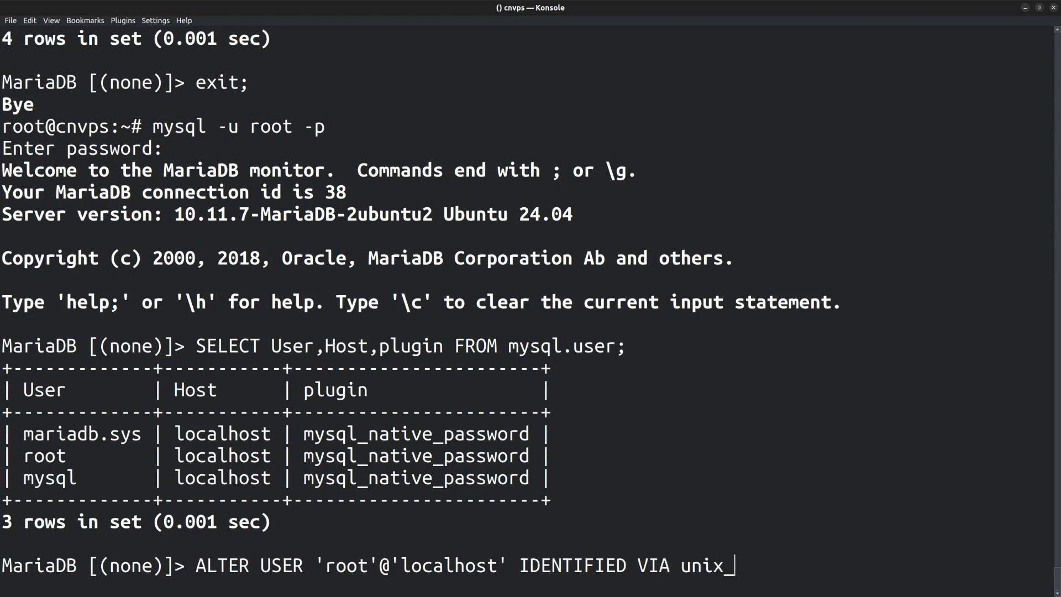
text(socket;)
Alter 'root'@'localhost' to unix_socket and rerun the user query to verify its plugin
key(Return)
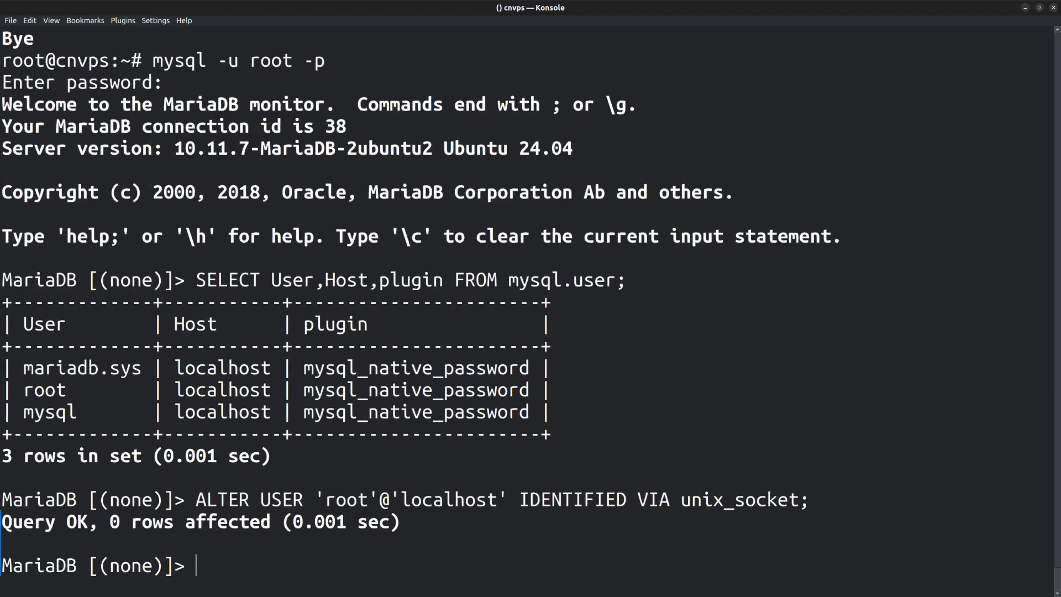
key(Up)
key(Up)
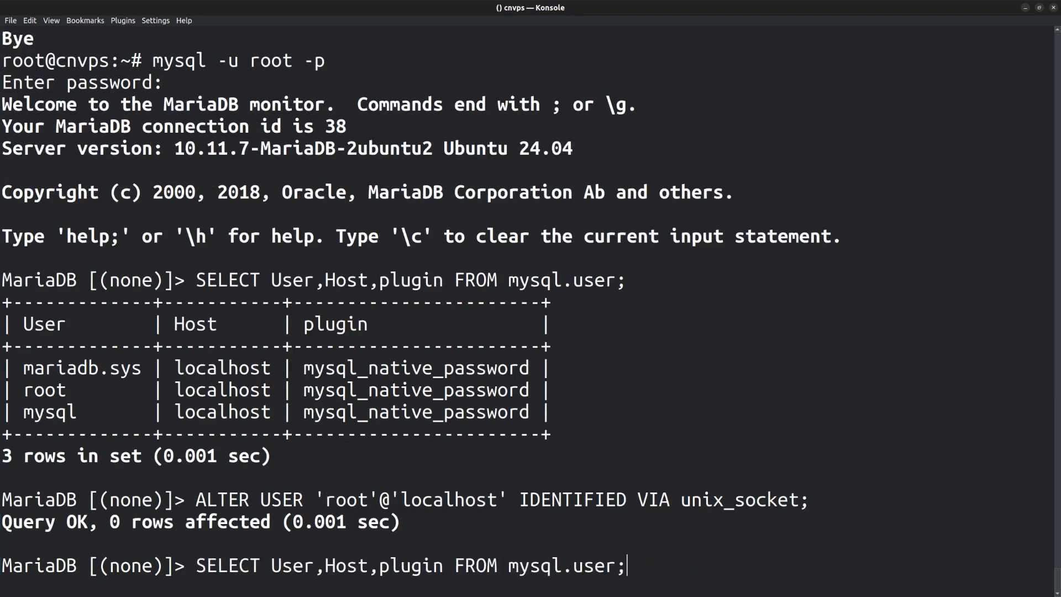
key(Return)
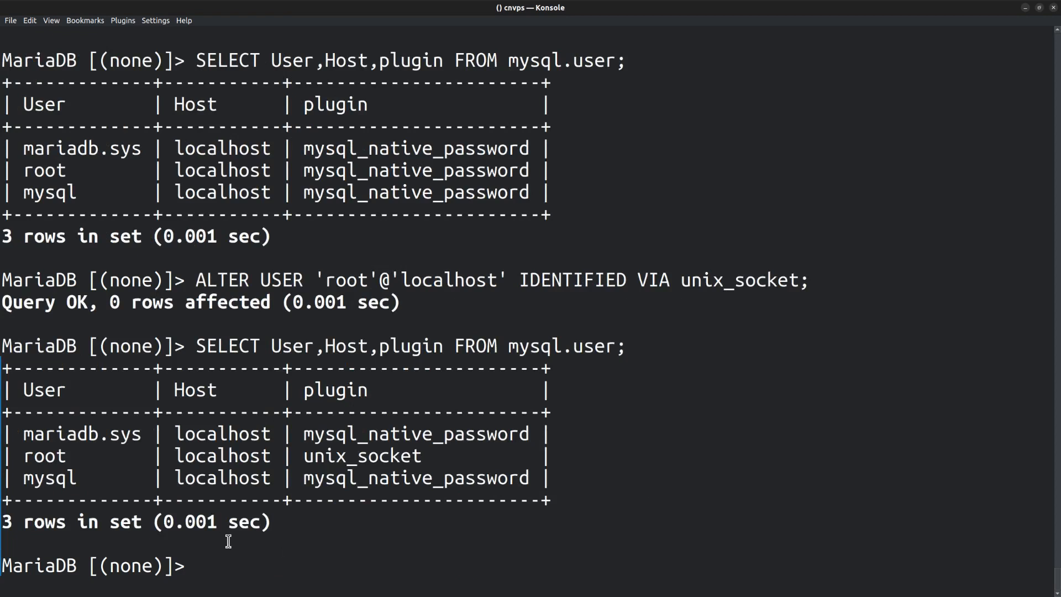
drag(305, 457, 425, 456)
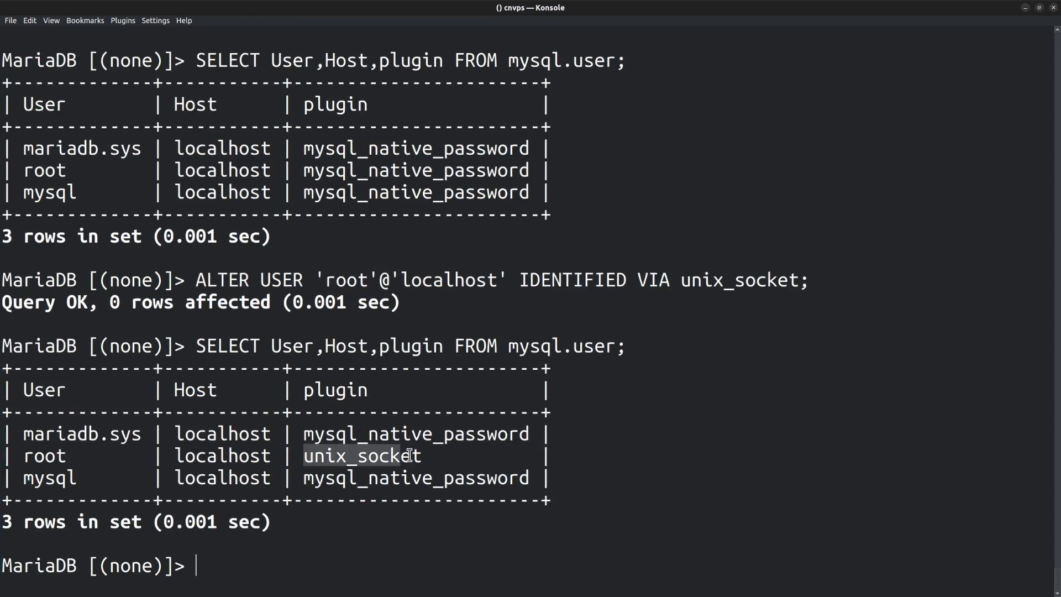
click(323, 534)
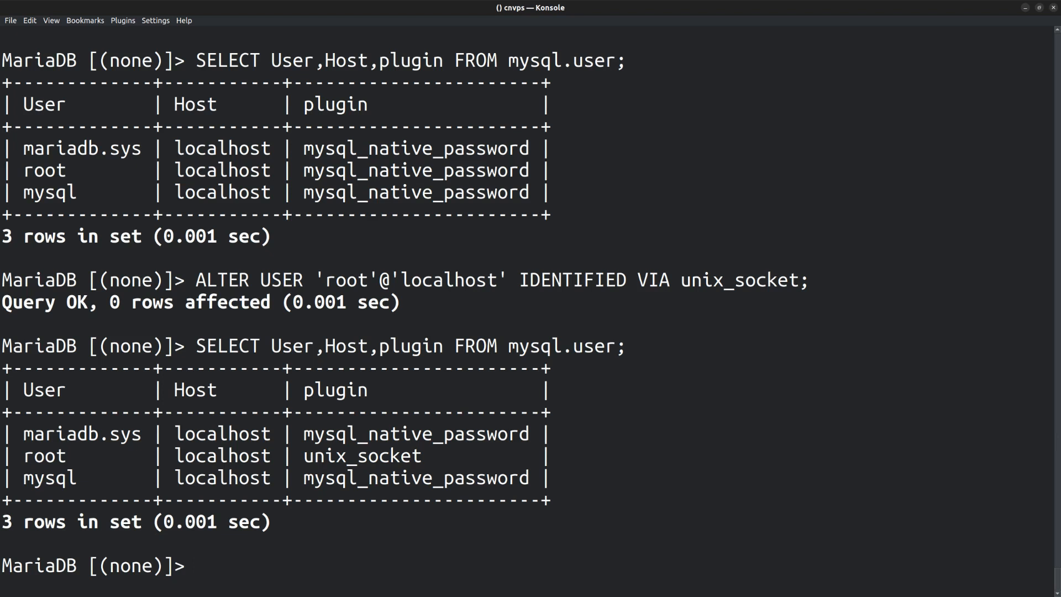
text(CREATE )
text(DATABASE )
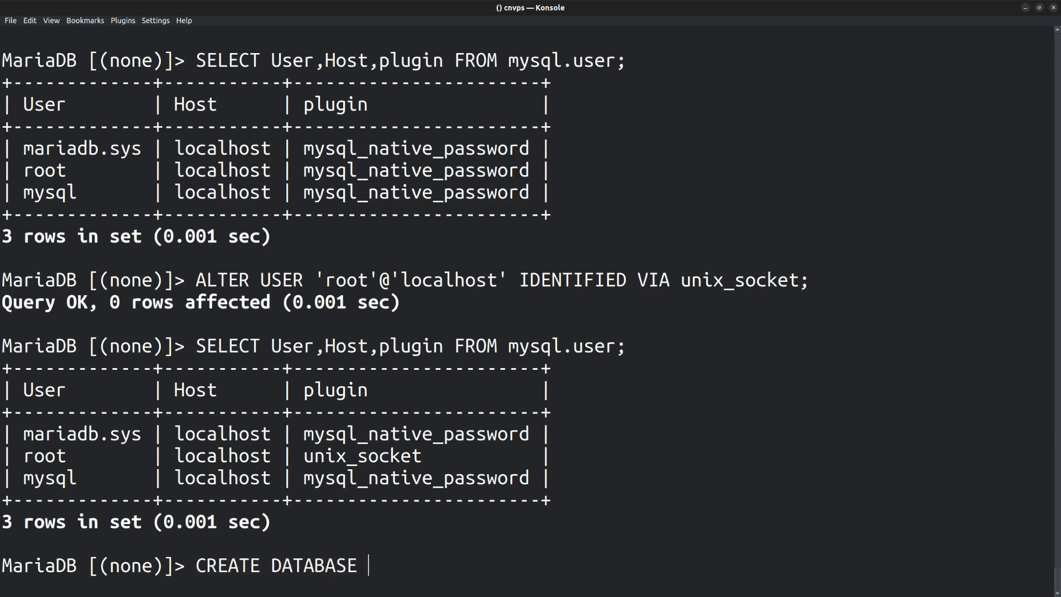
text(mys)
text(ite;)
Create the mysite database and verify it appears in SHOW DATABASES output
key(Return)
text(S)
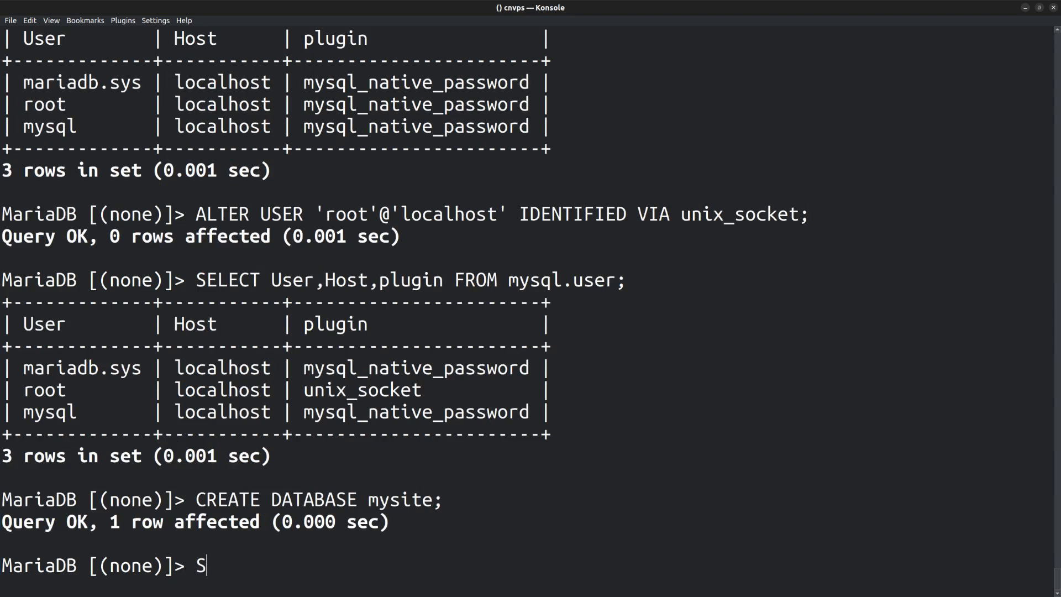
text(HOW DATABAS)
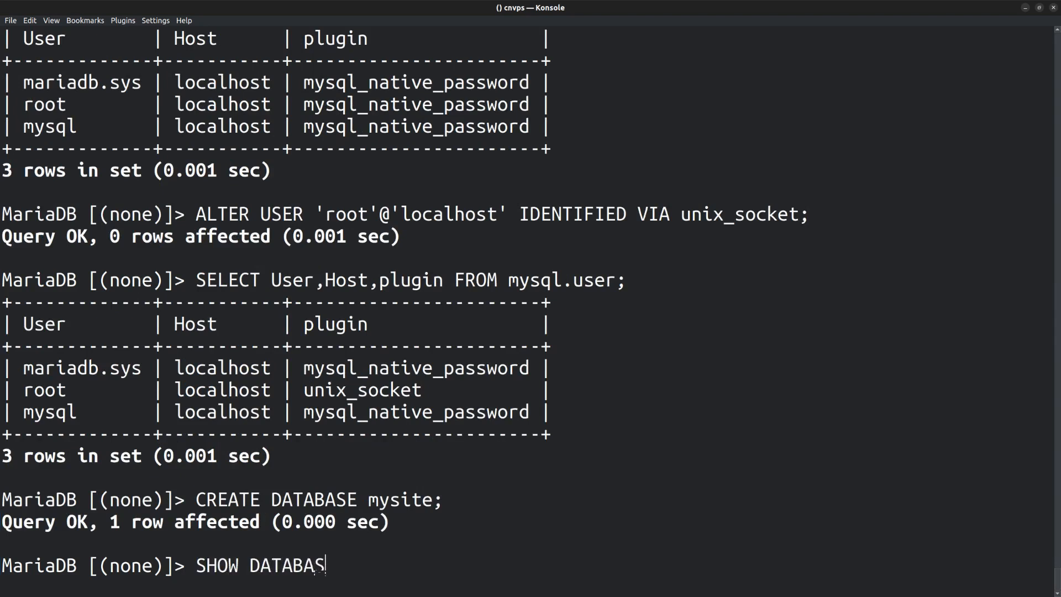
text(ES;)
key(Return)
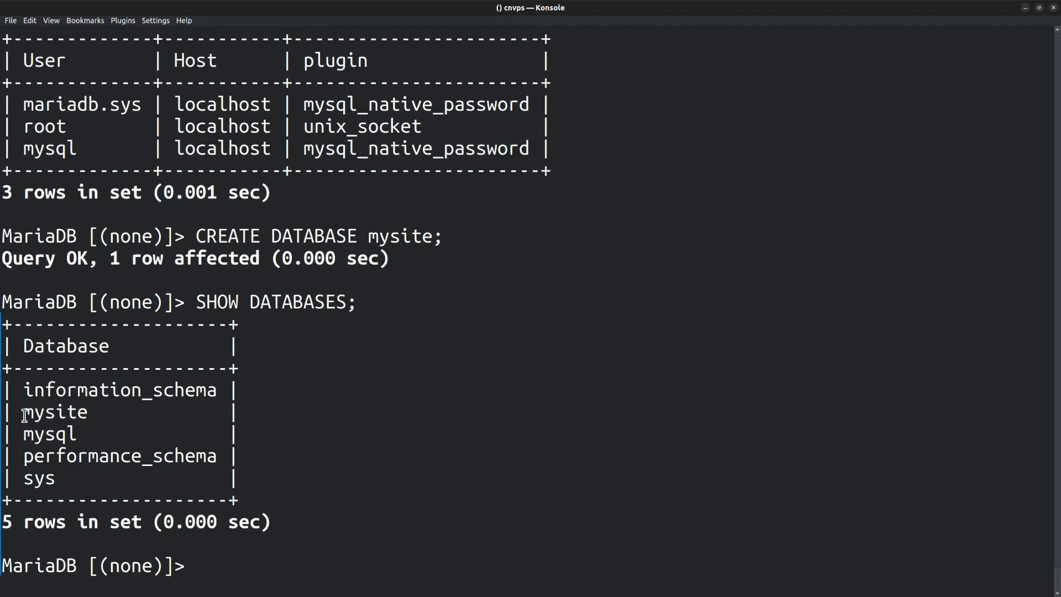
drag(24, 413, 88, 414)
click(100, 419)
text(CREATE U)
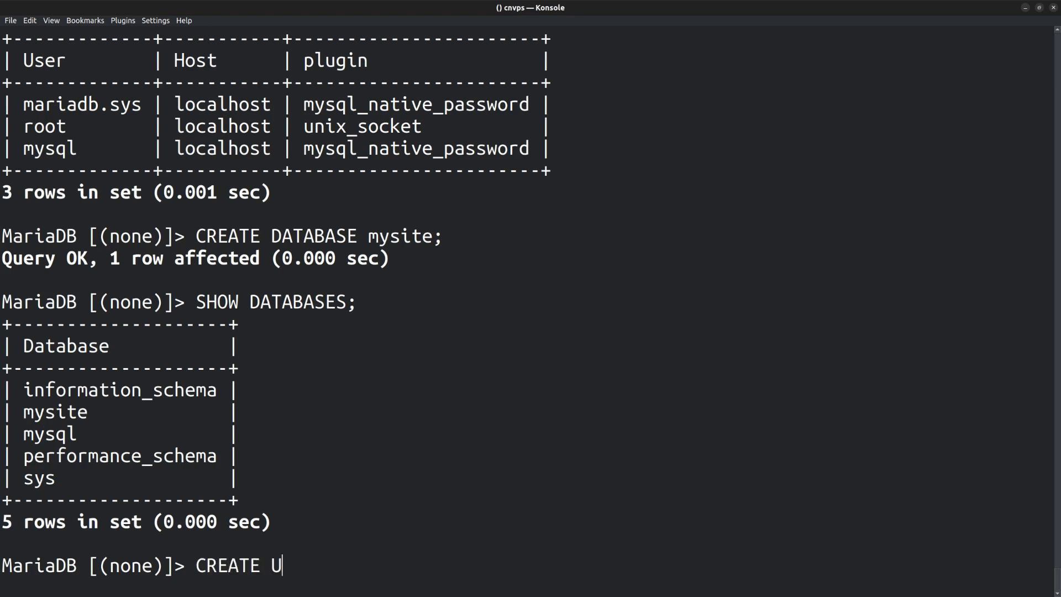
text(SER 'abhina)
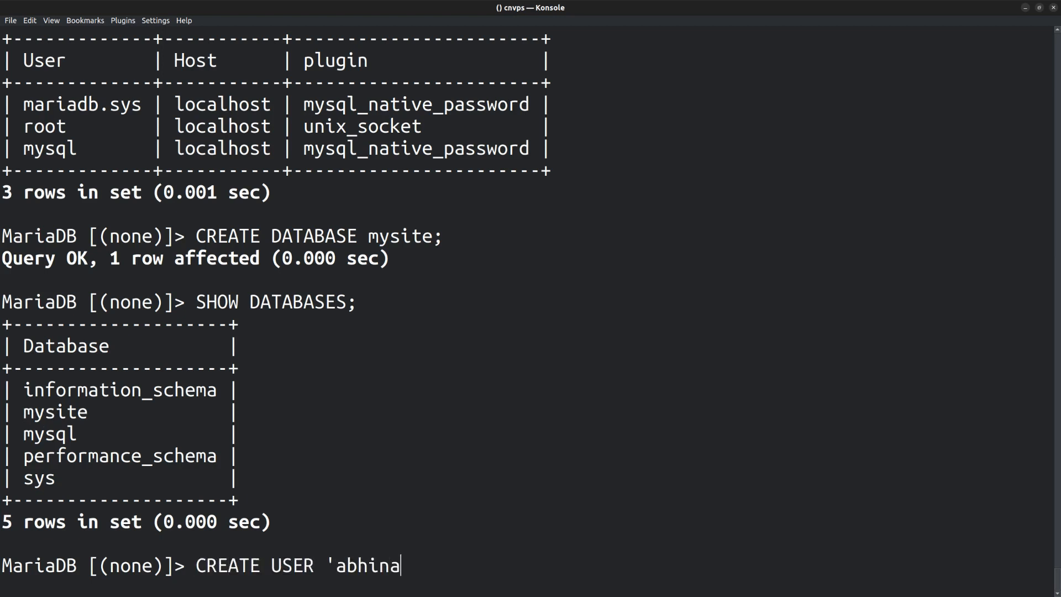
text(v'@'loc)
text(alhost')
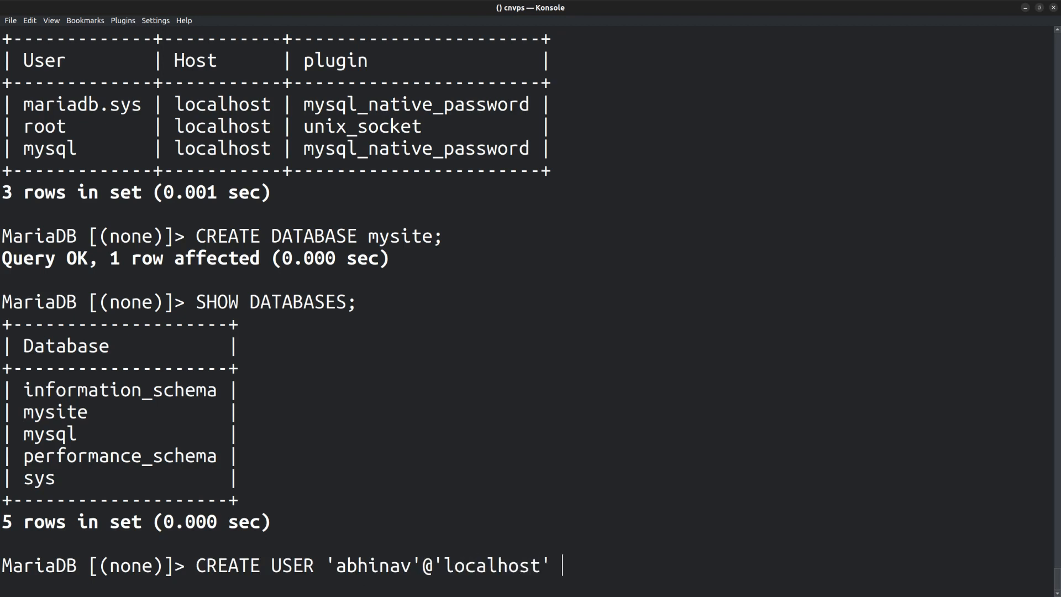
text( IDNETIF)
Run CREATE USER for abhinav@localhost IDENTIFIED BY a password, returning Query OK
key(BackSpace)
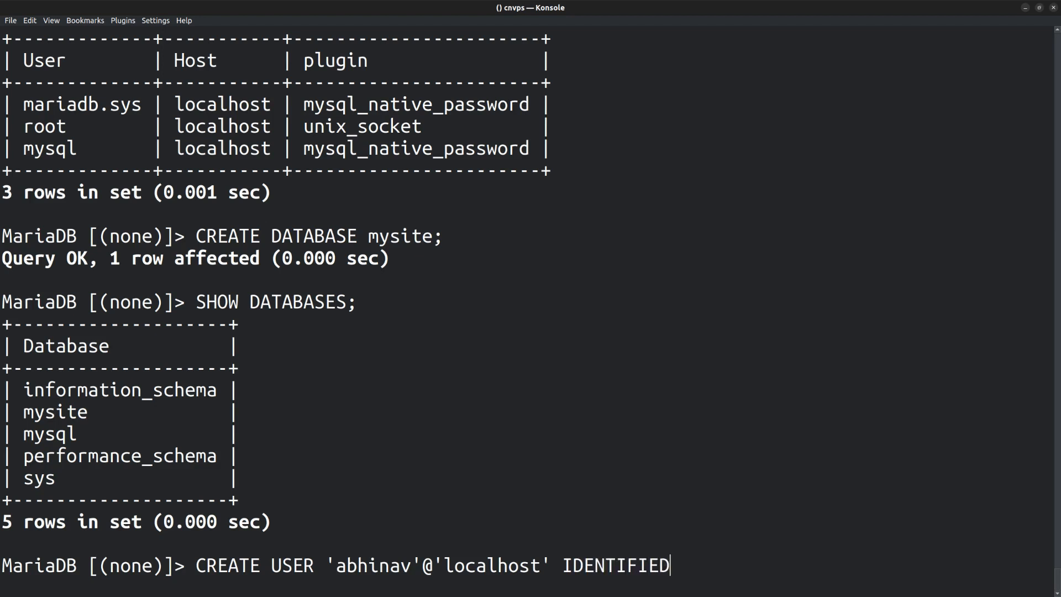
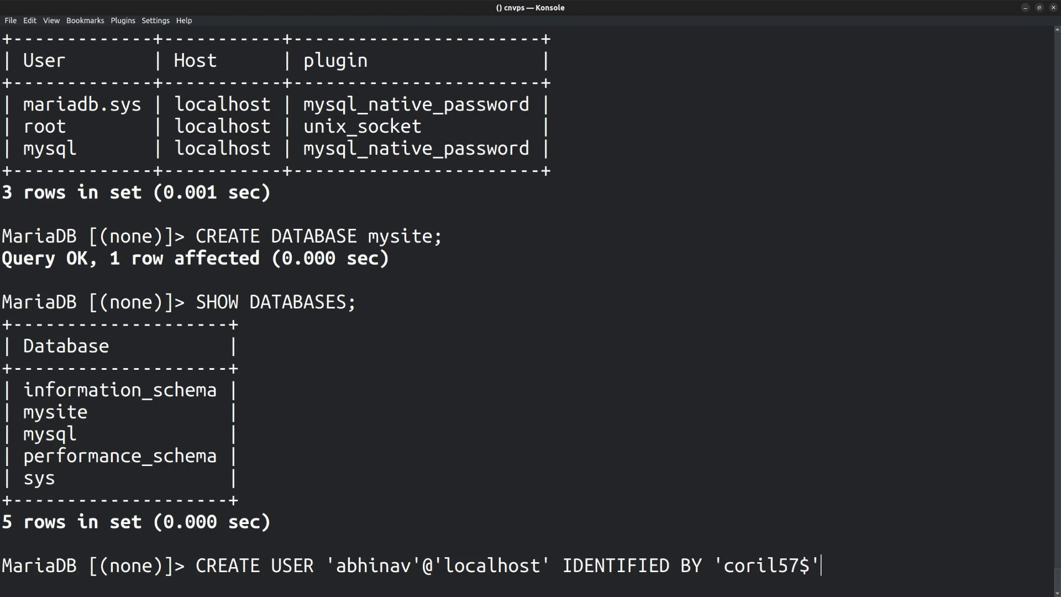
key(Return)
Query User,Host,plugin from mysql.user and check abhinav uses mysql_native_password
key(BackSpace)
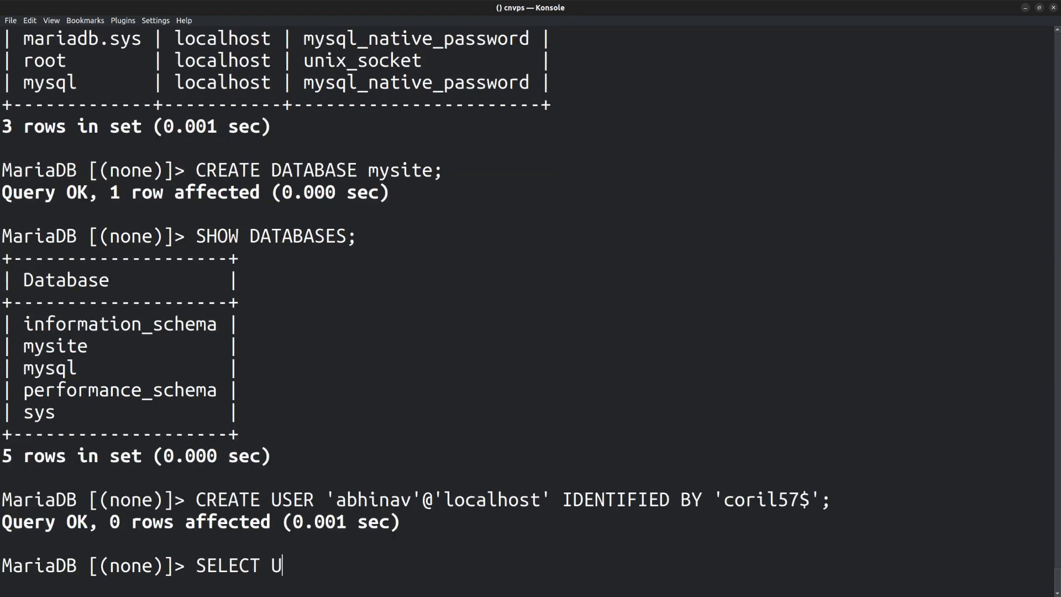
text(ser,)
text(Host,plu)
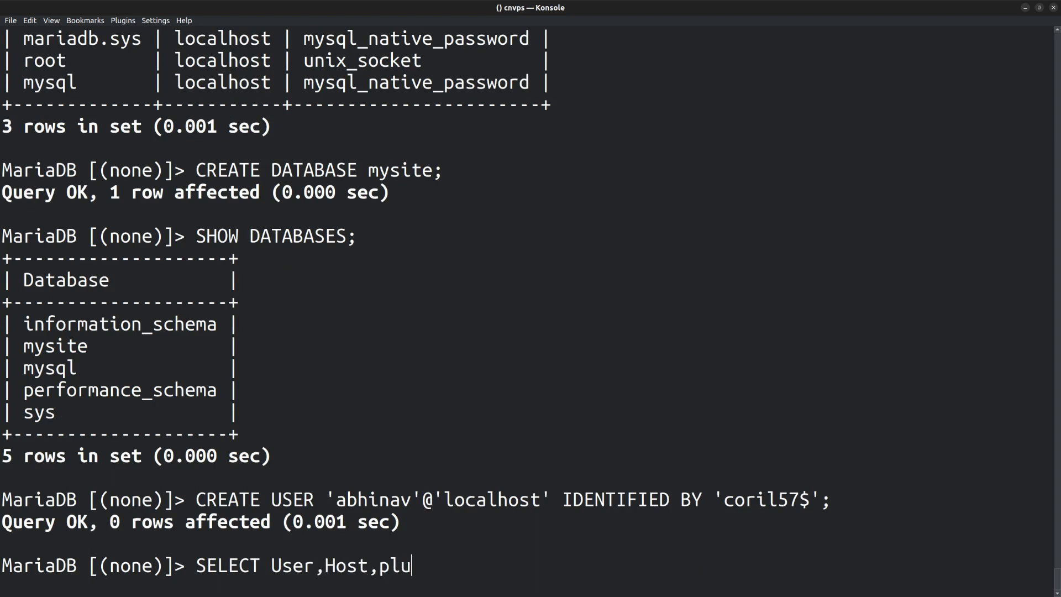
text(gin FROM m)
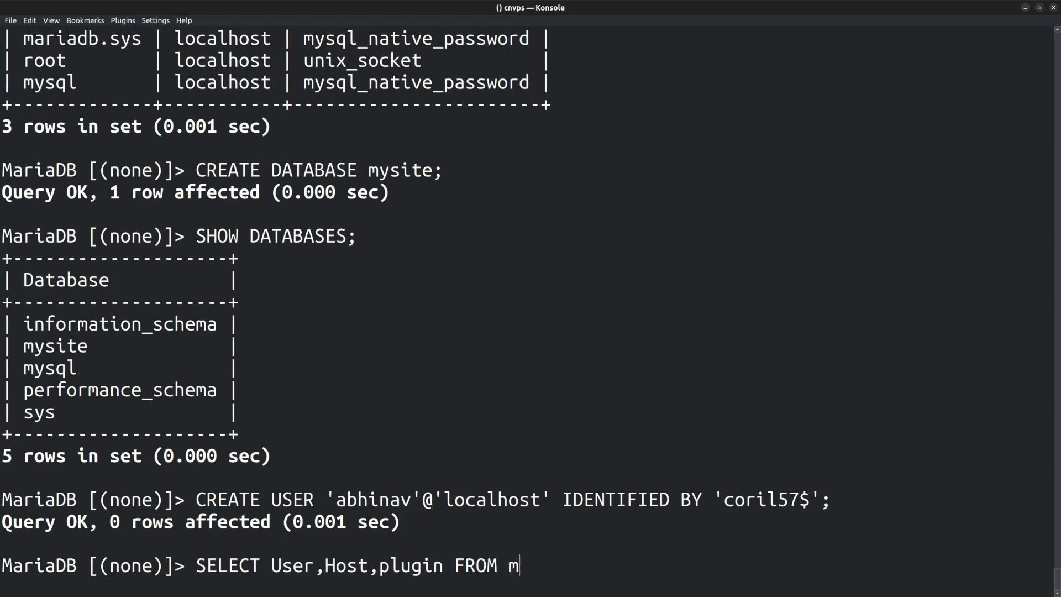
text(ysql.user;)
key(Return)
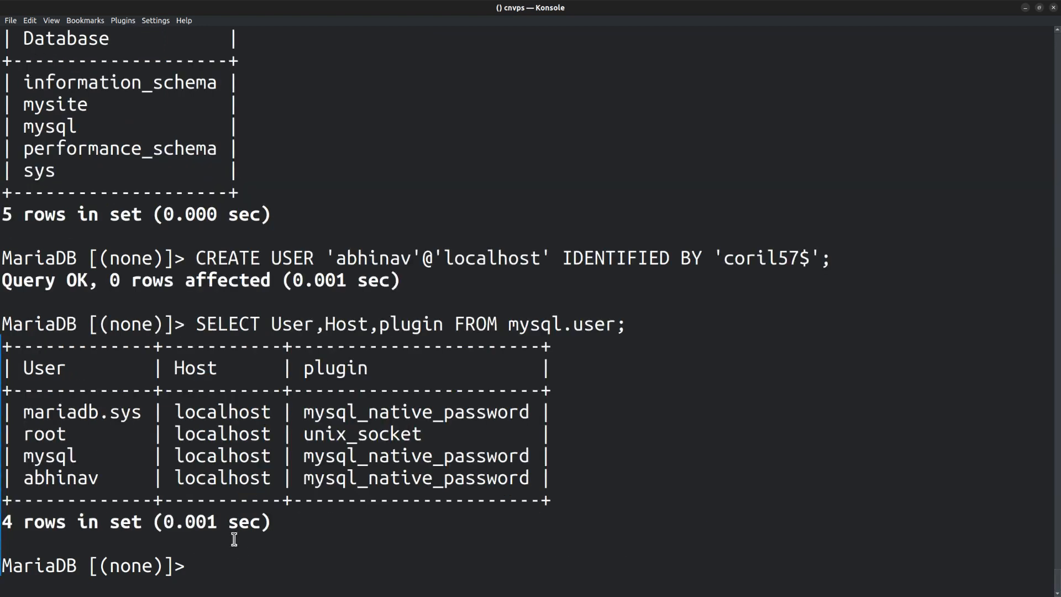
drag(24, 479, 100, 480)
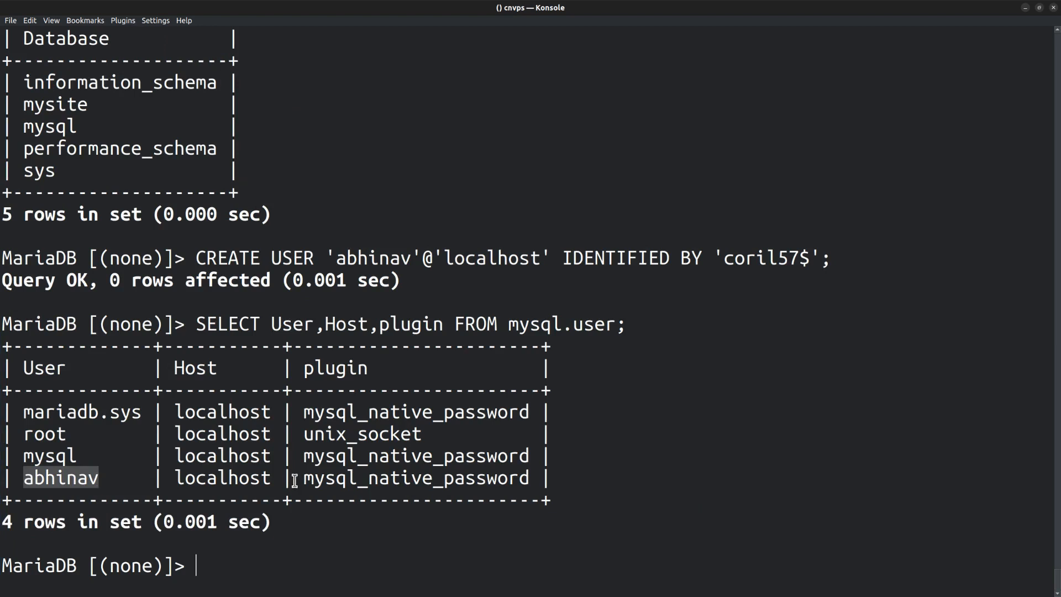
drag(304, 479, 531, 477)
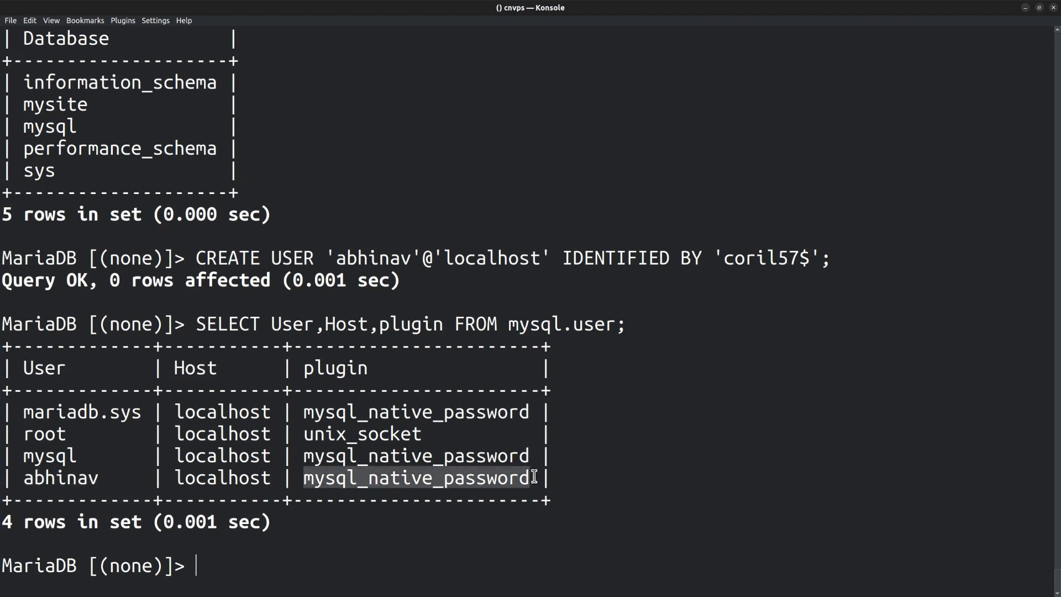
click(324, 542)
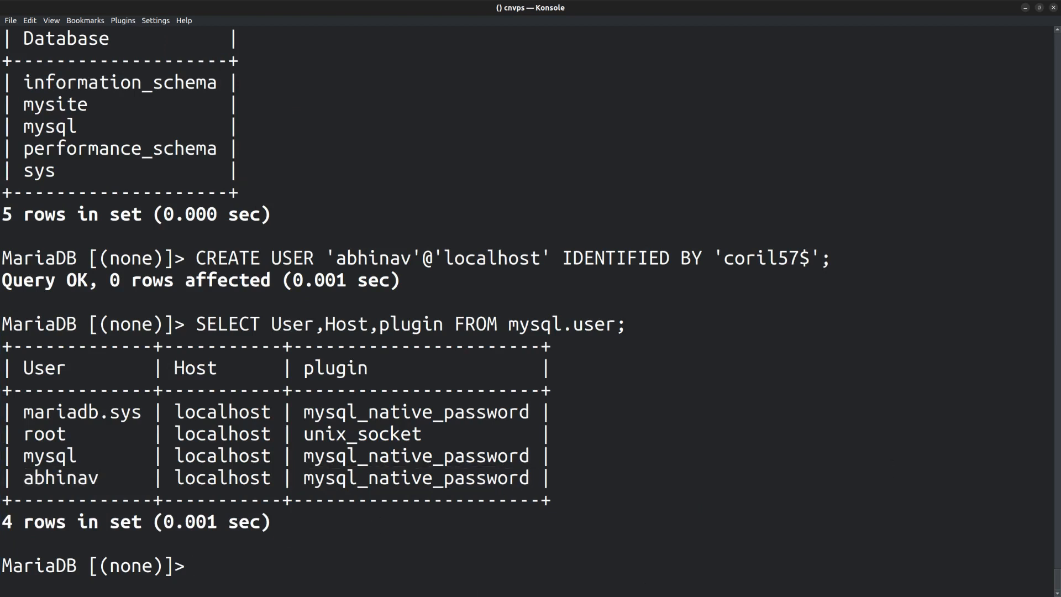
text(GRA)
text(NT A)
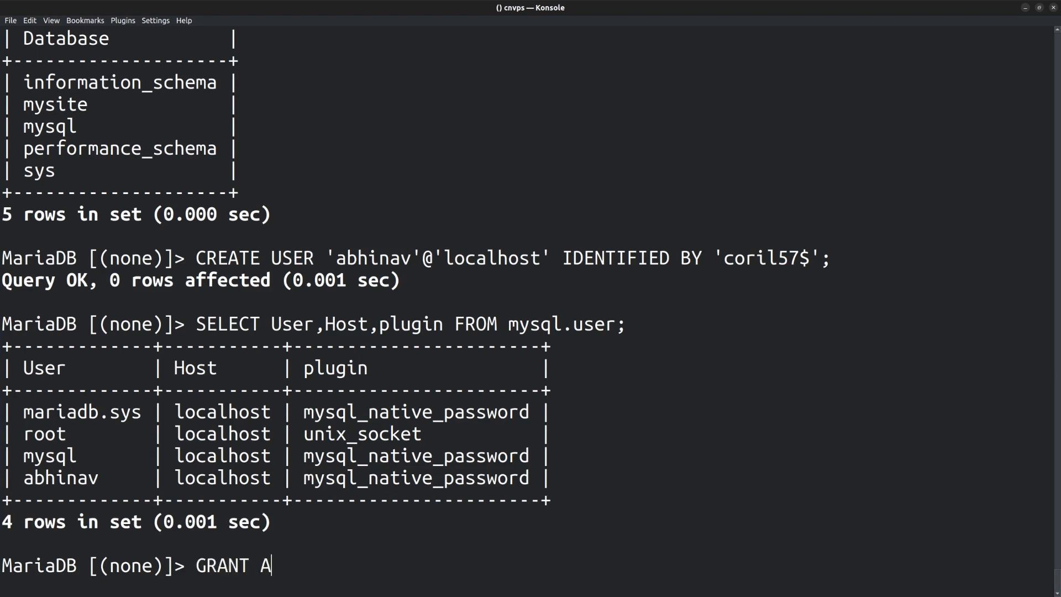
text(LL PRIVILE)
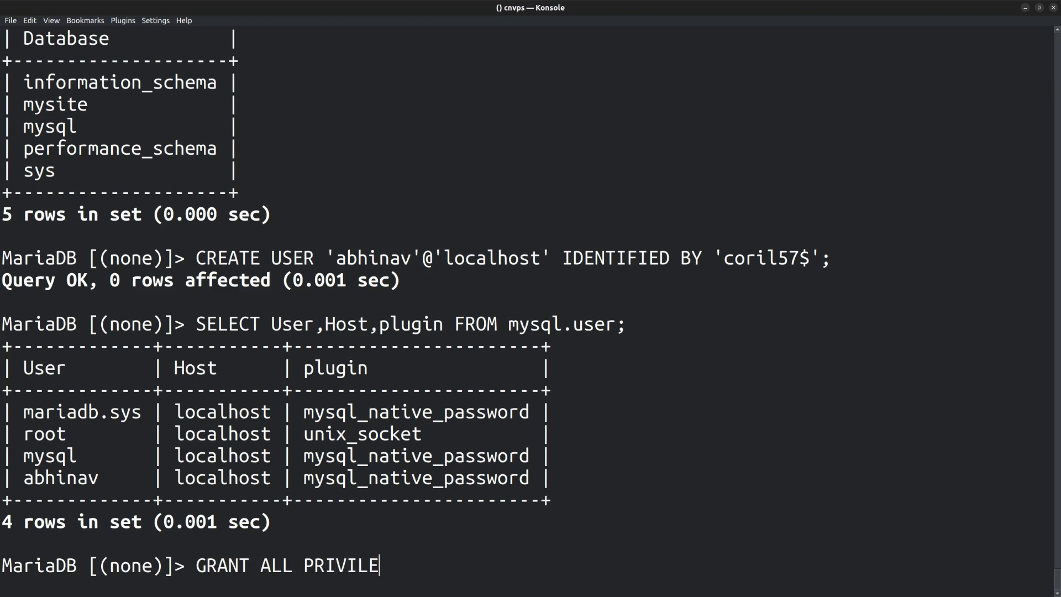
text(GES ON m)
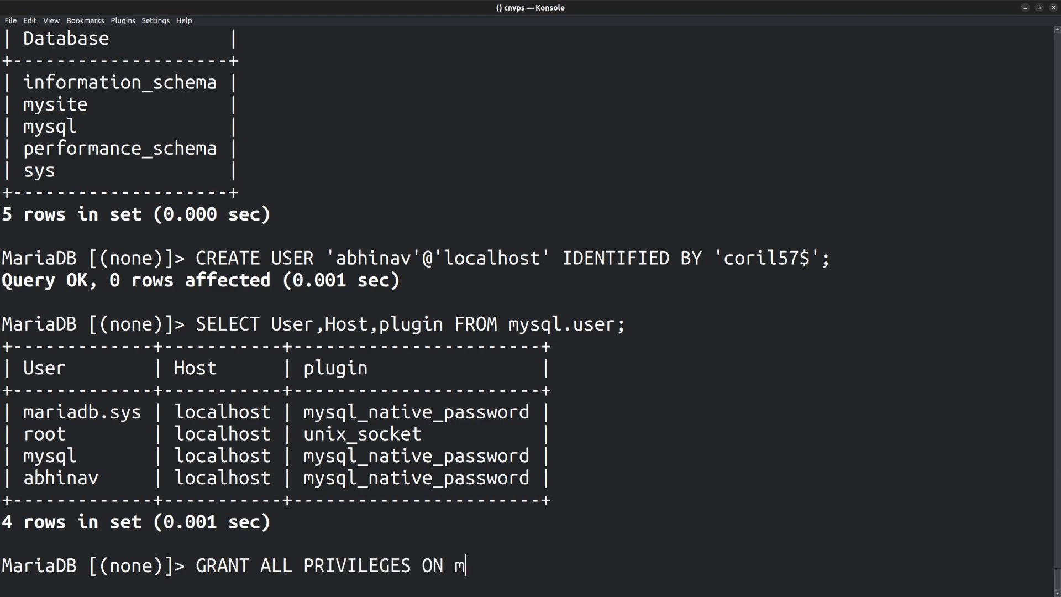
text(ysite.)
text(* TO )
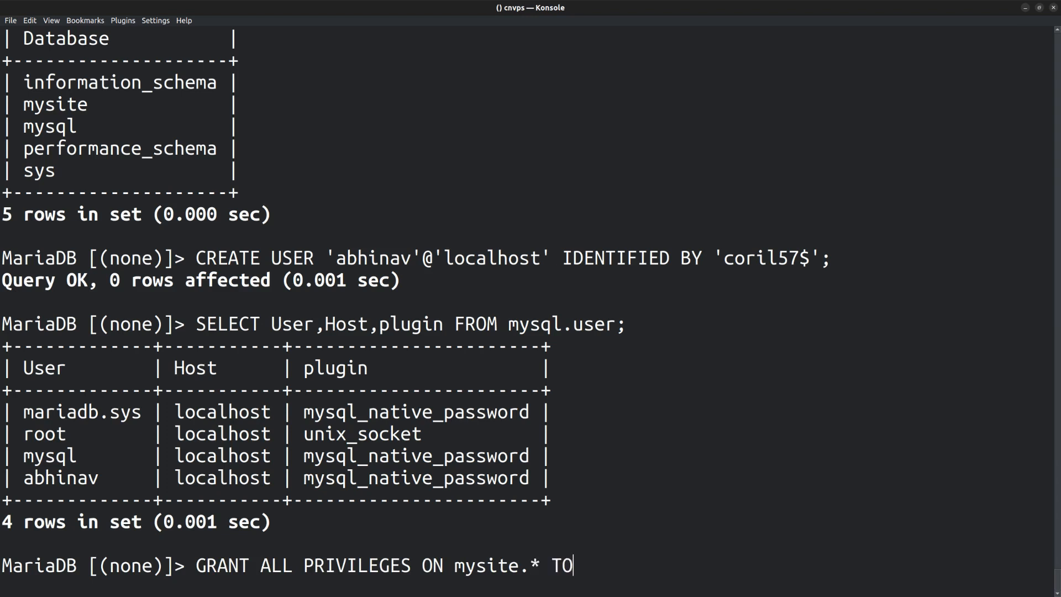
text('abhinav')
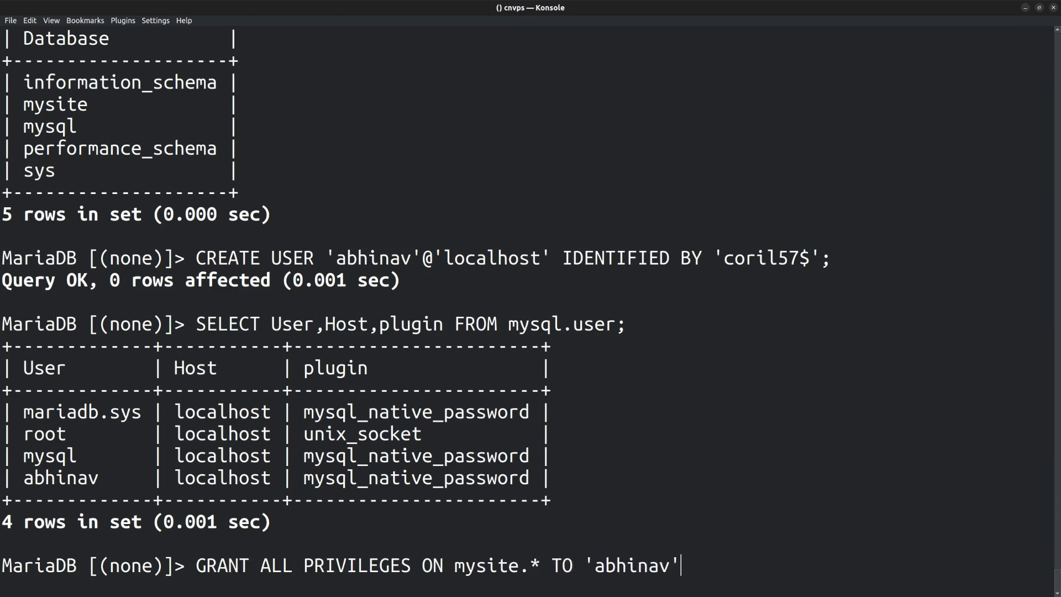
text(@'localho)
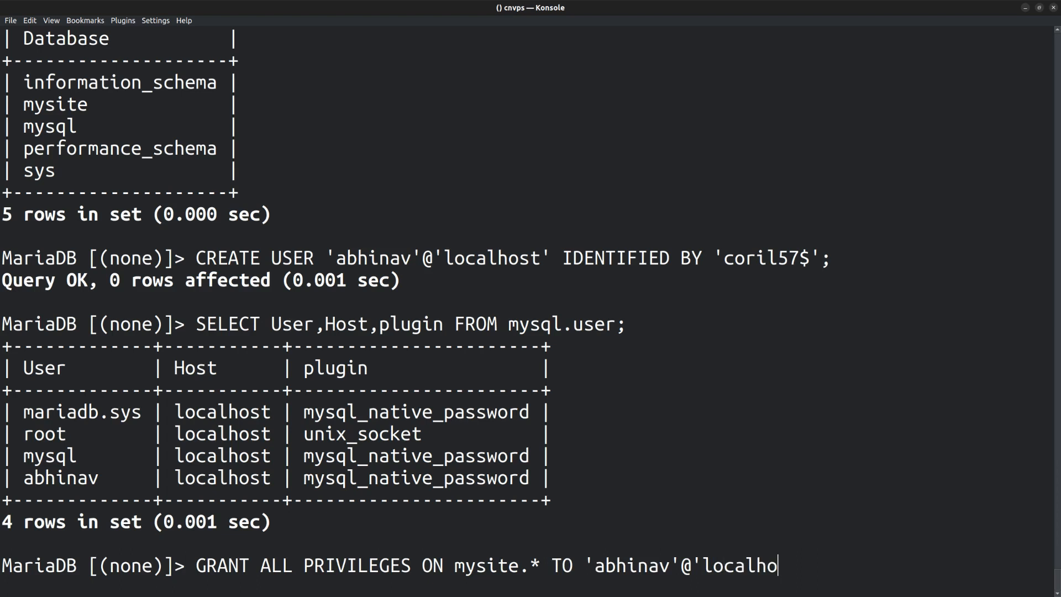
text(st';)
Grant abhinav all privileges on mysite.*, run FLUSH PRIVILEGES, and exit the client
key(Return)
text(FLUSH )
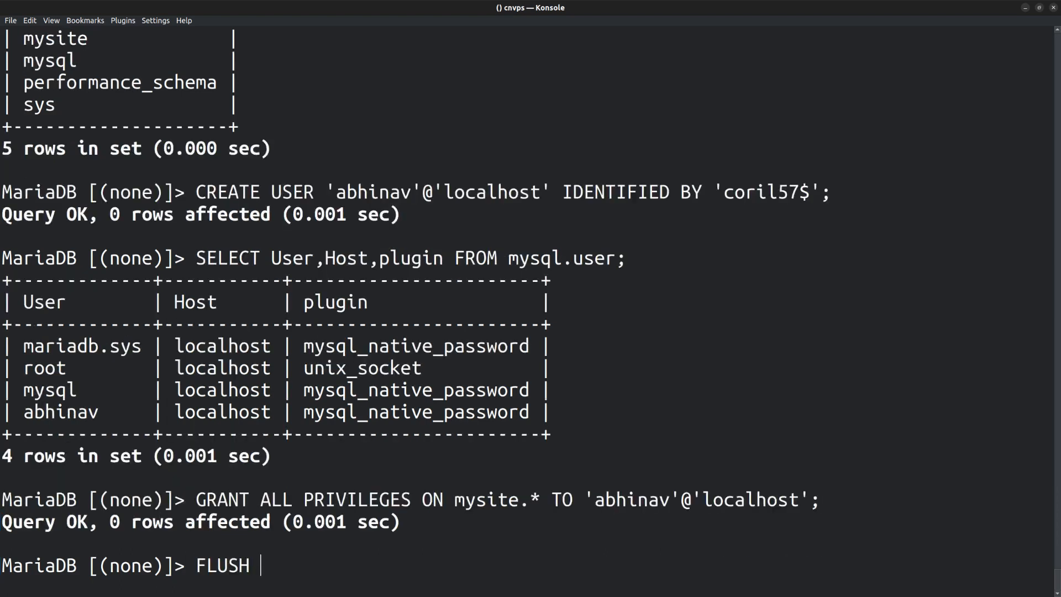
text(PRIVILEGES)
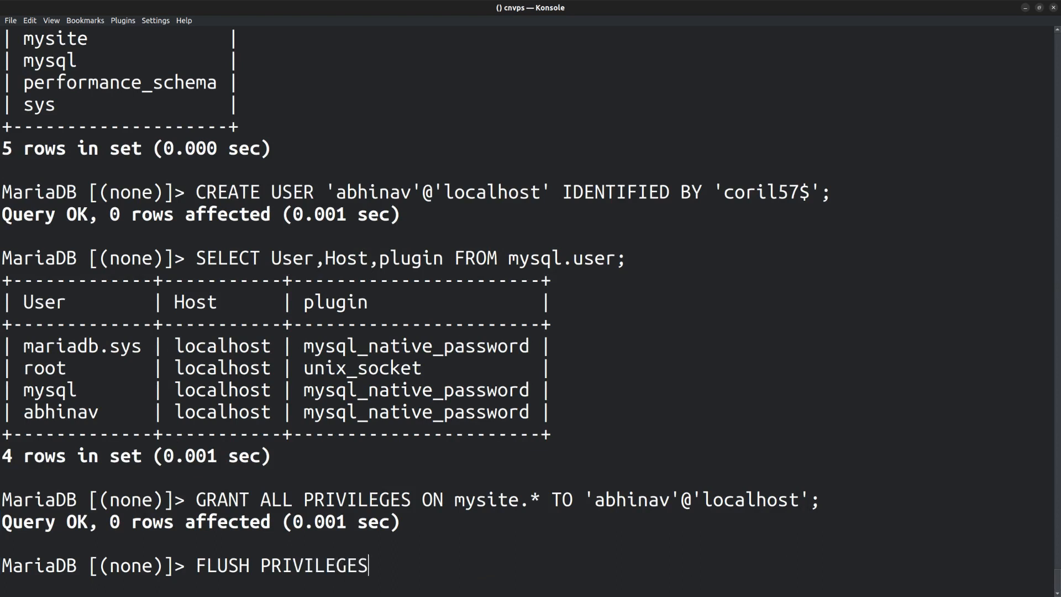
text(;)
key(Return)
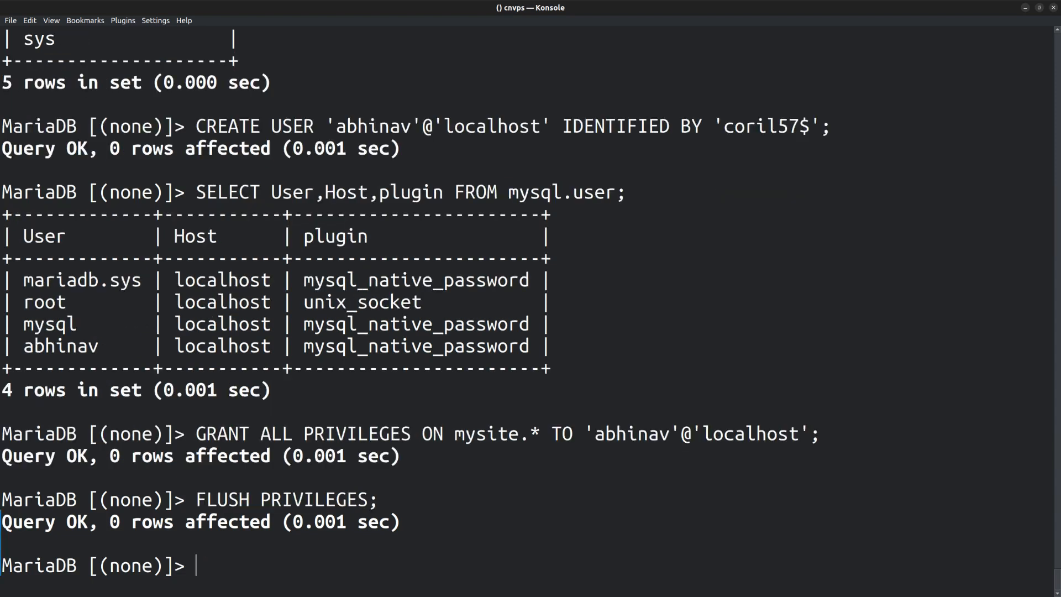
text(exit;)
key(Return)
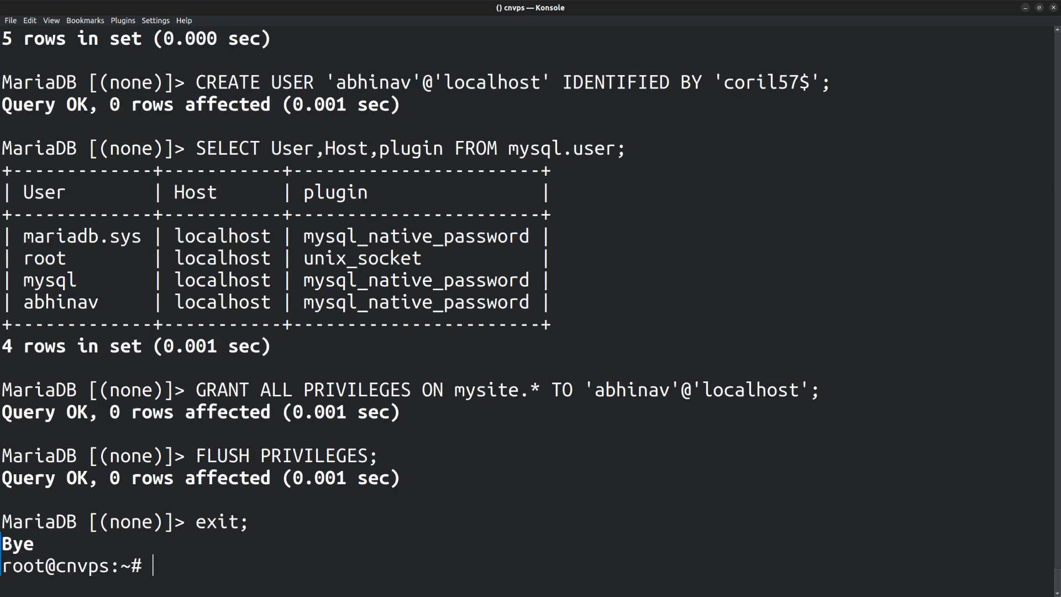
text(mys)
text(ql -u abhina)
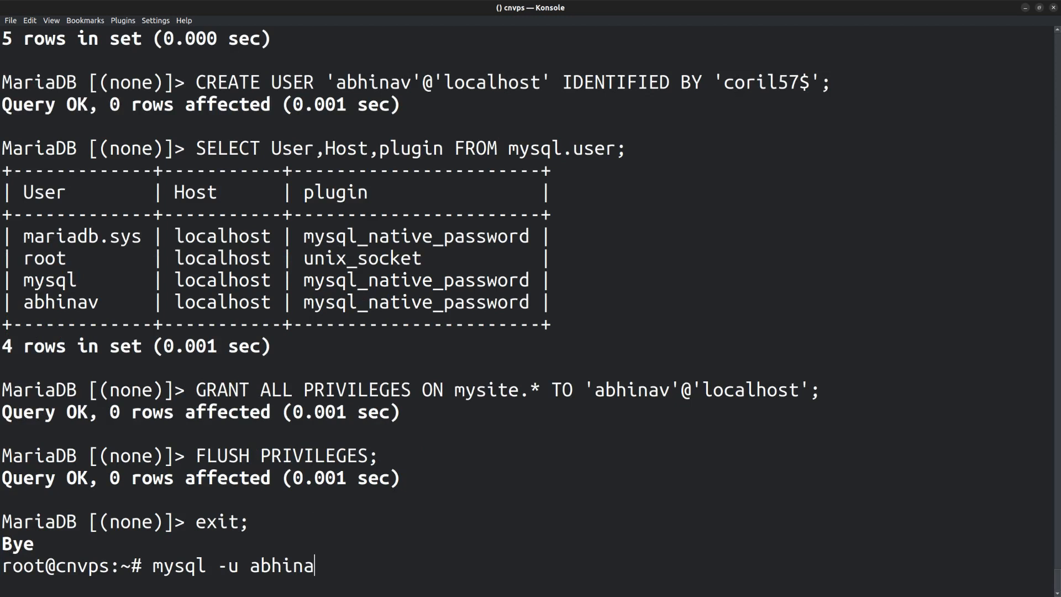
text(v -p)
Log in with mysql -u abhinav -p, succeeding on the second attempt after an access-denied error
key(Return)
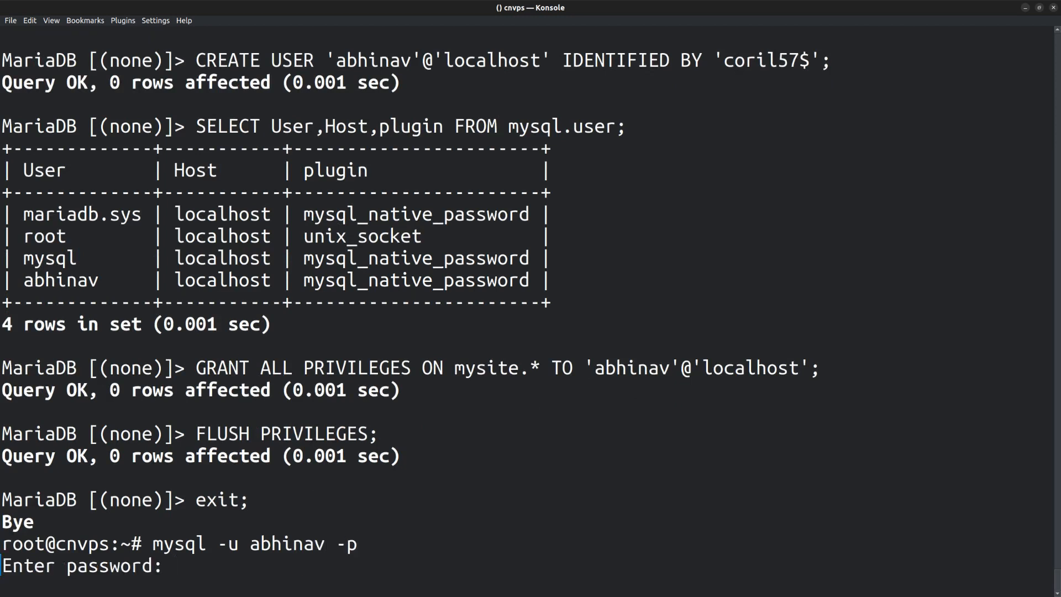
key(Return)
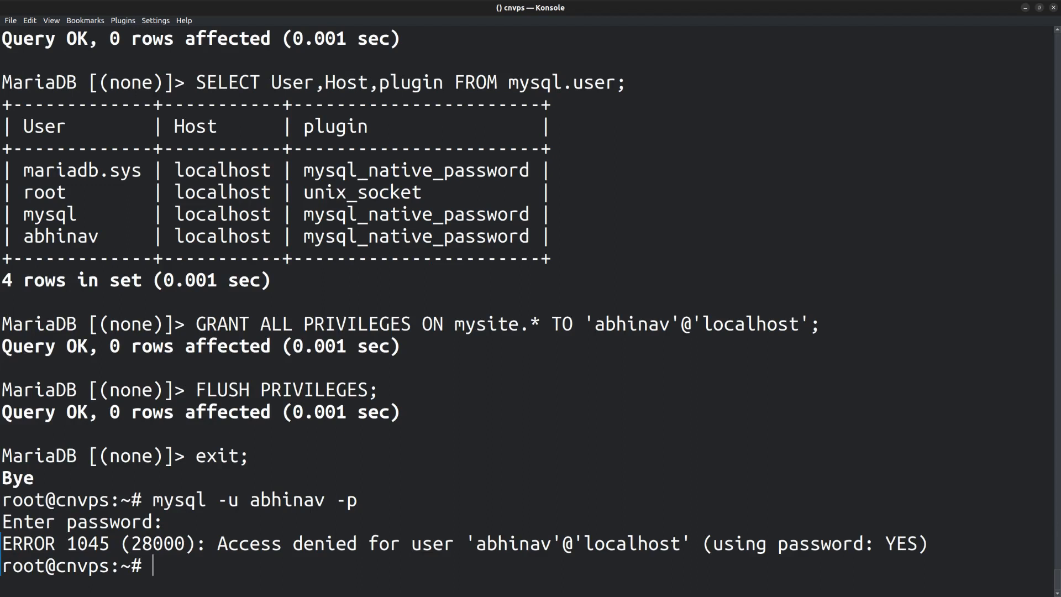
text(mysql -u abhinav -p)
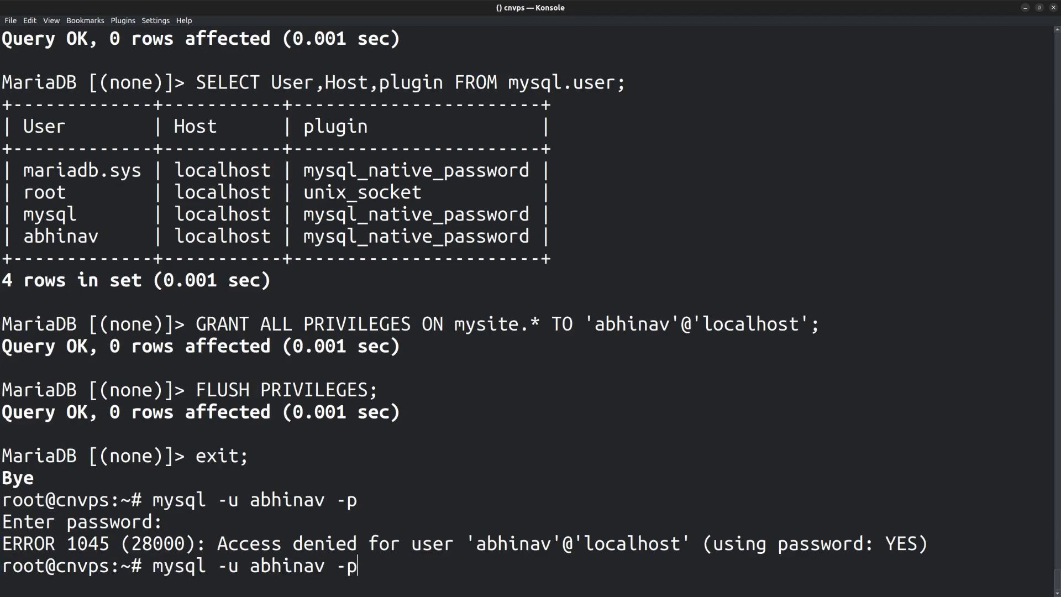
key(Return)
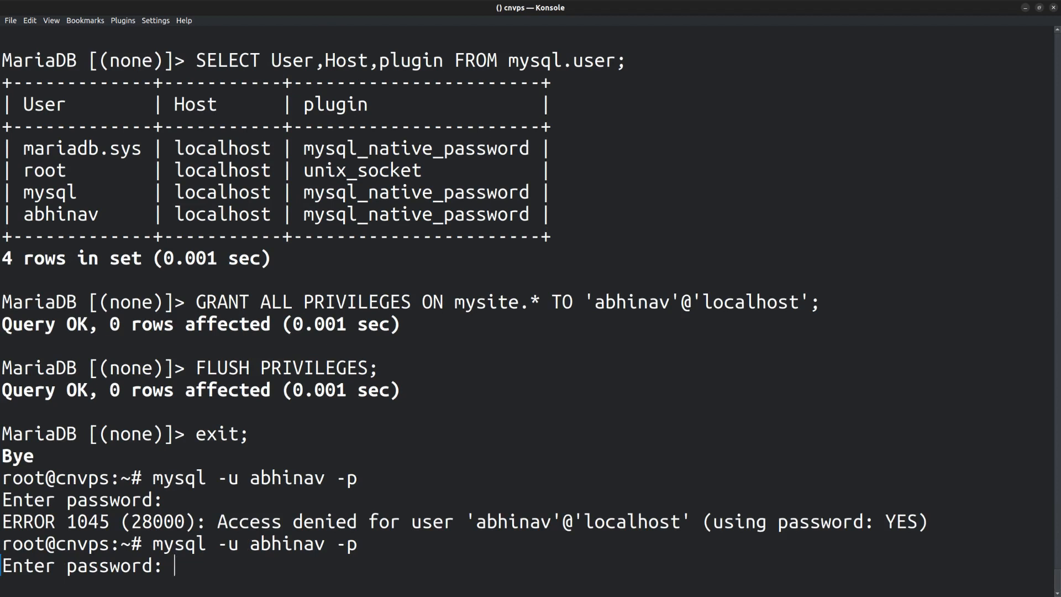
key(Return)
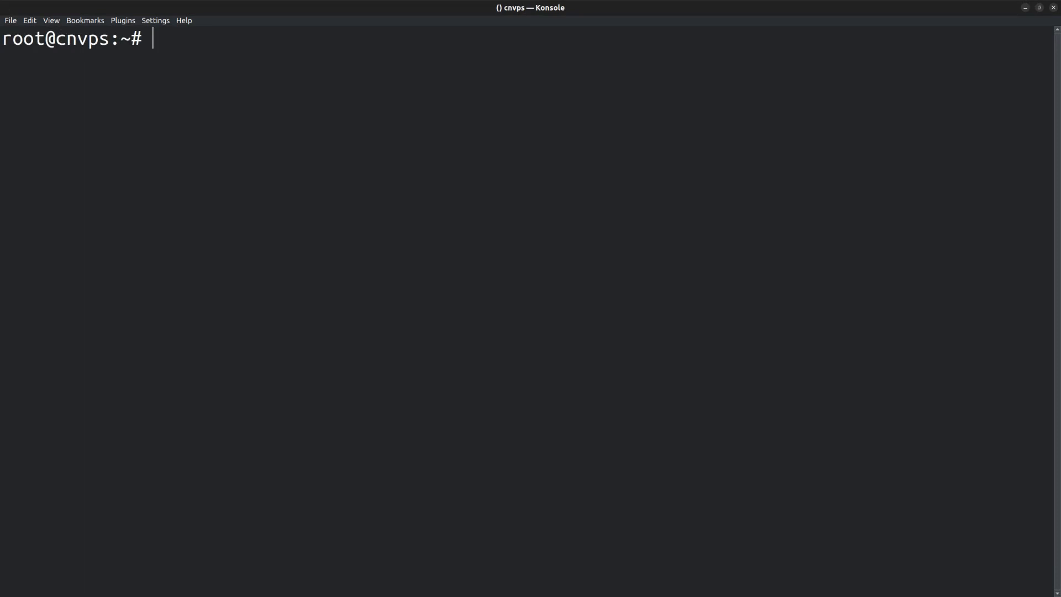
text(mysql)
Run plain mysql, see SELECT user() report root@localhost, and exit
key(Return)
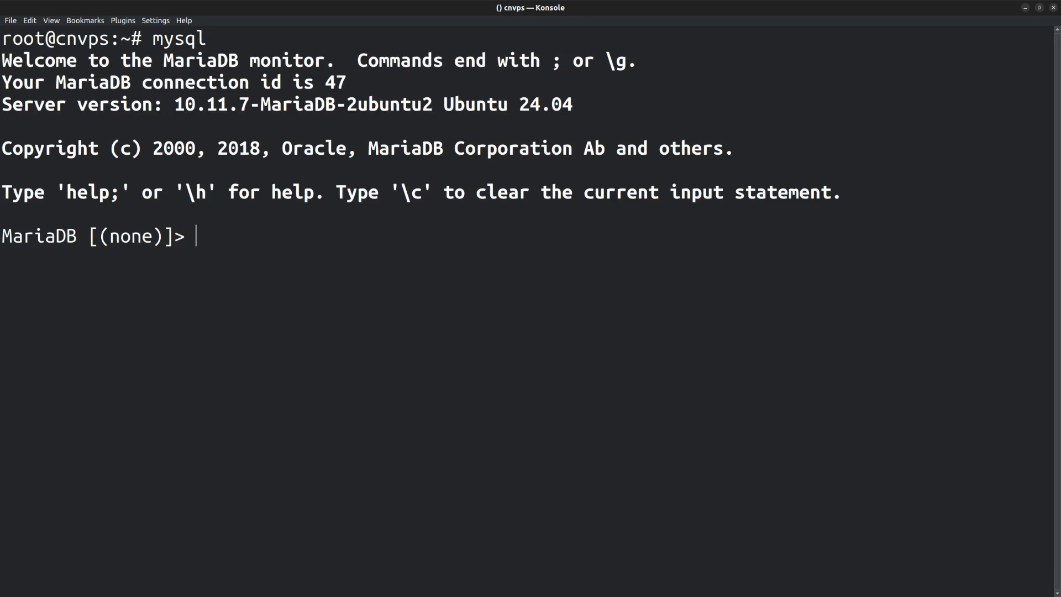
text(SELEC)
text(T user();)
key(Return)
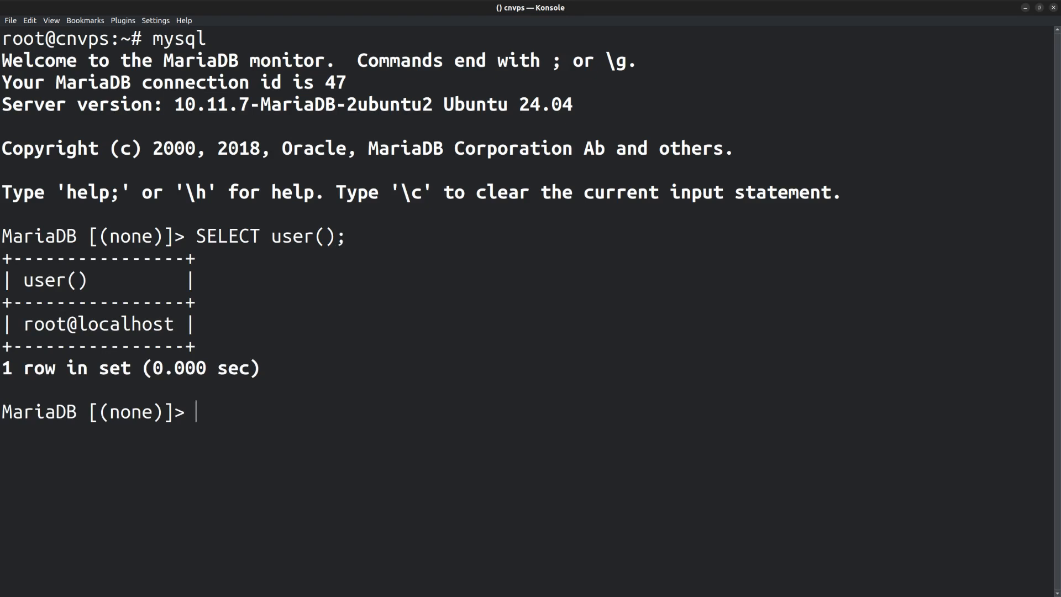
text(exit;)
key(Return)
text(mys)
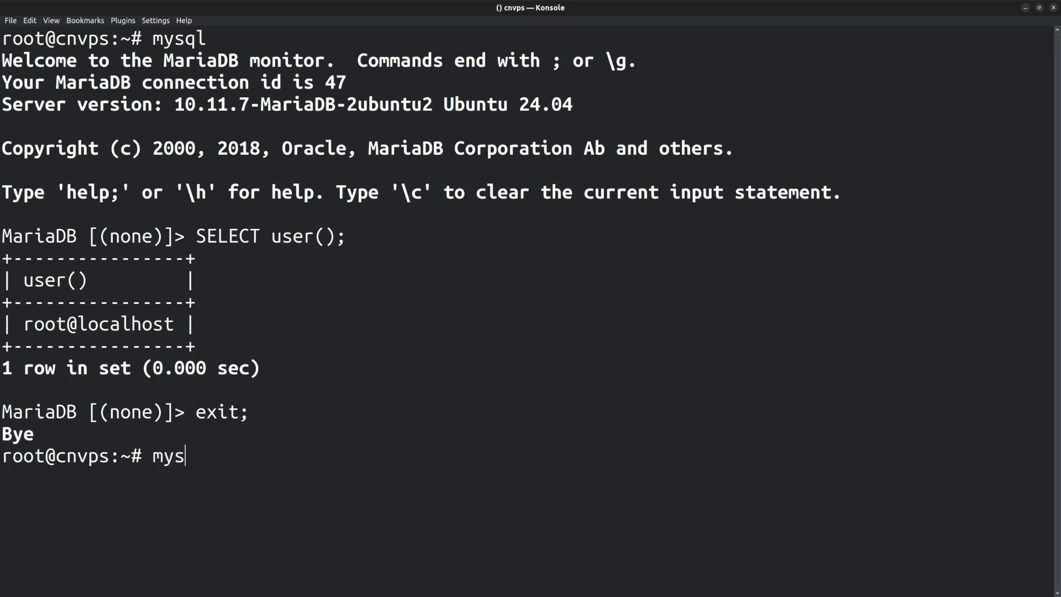
text(ql -u ab)
text(hinav -p)
Log in with mysql -u abhinav -p, see SELECT user() report abhinav@localhost, and exit
key(Return)
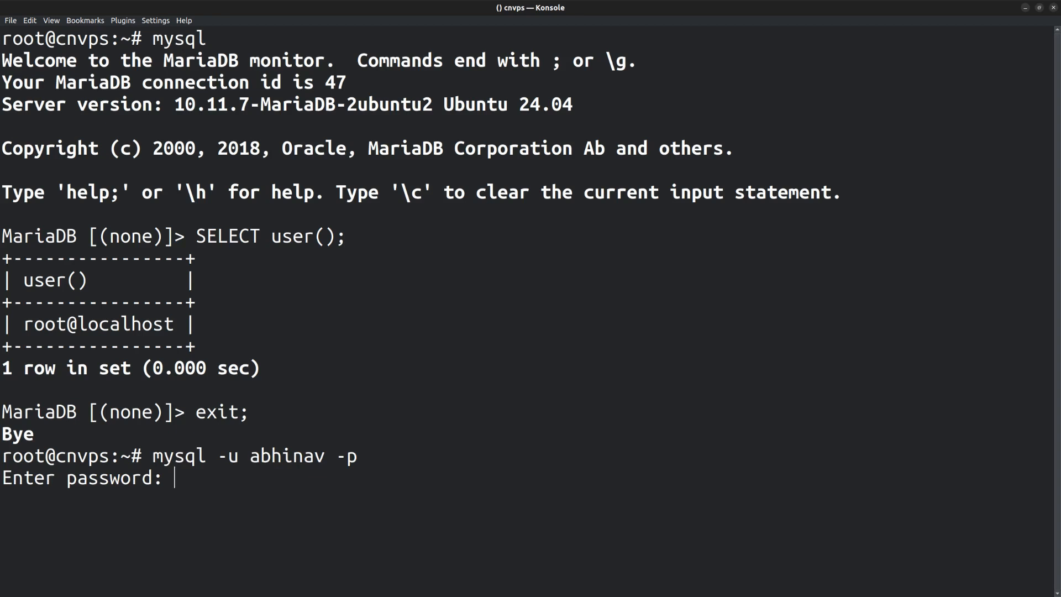
key(Return)
text(SELE)
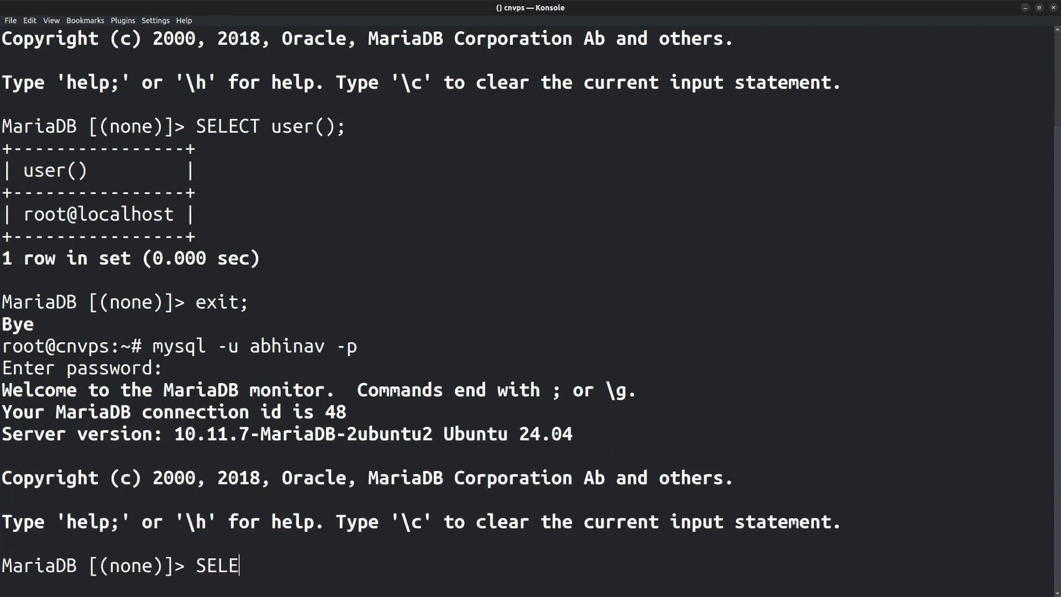
text(CT user())
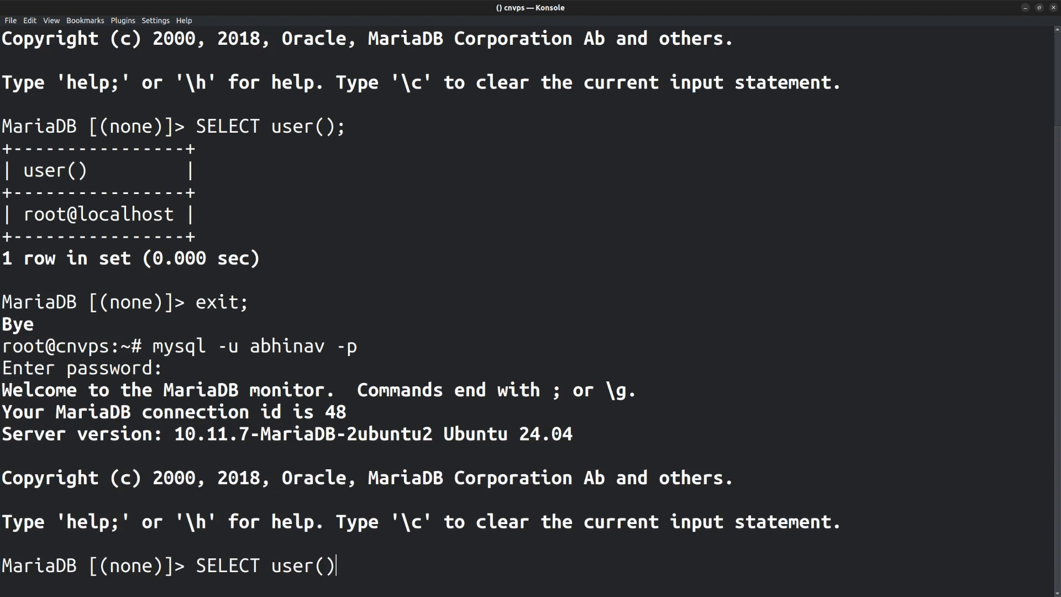
text(;)
key(Return)
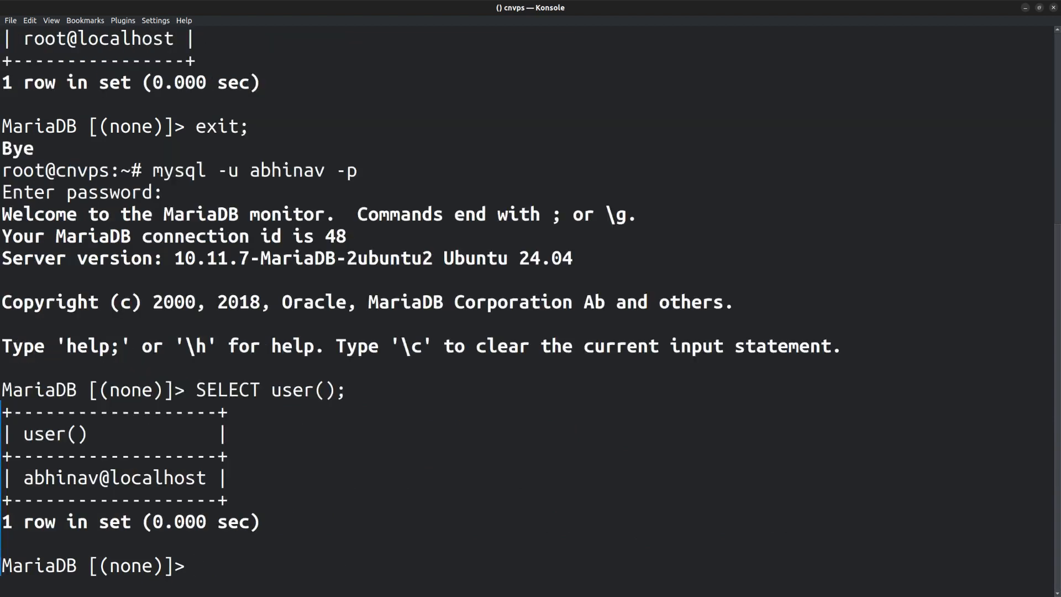
text(exit;)
key(Return)
text(ad)
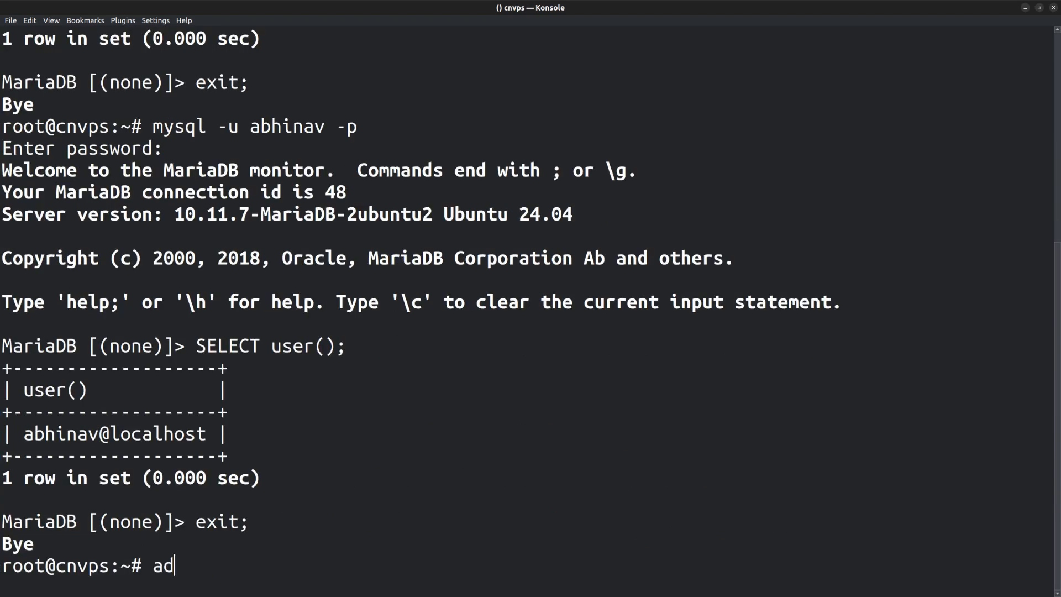
text(duser abhina)
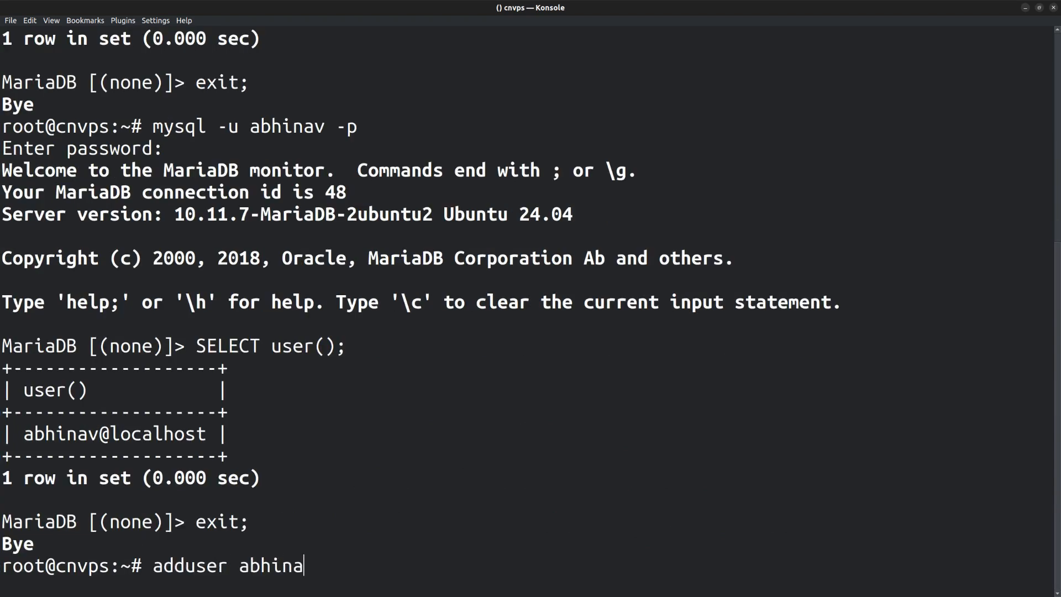
text(v)
Run adduser abhinav with a password and defaults, then usermod -aG sudo abhinav
key(Return)
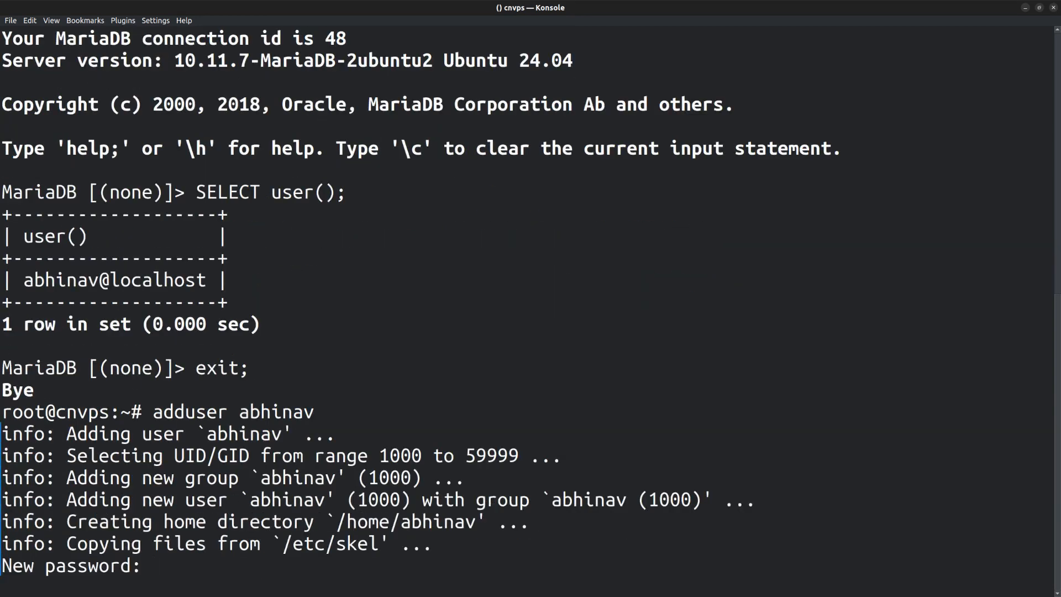
key(Return)
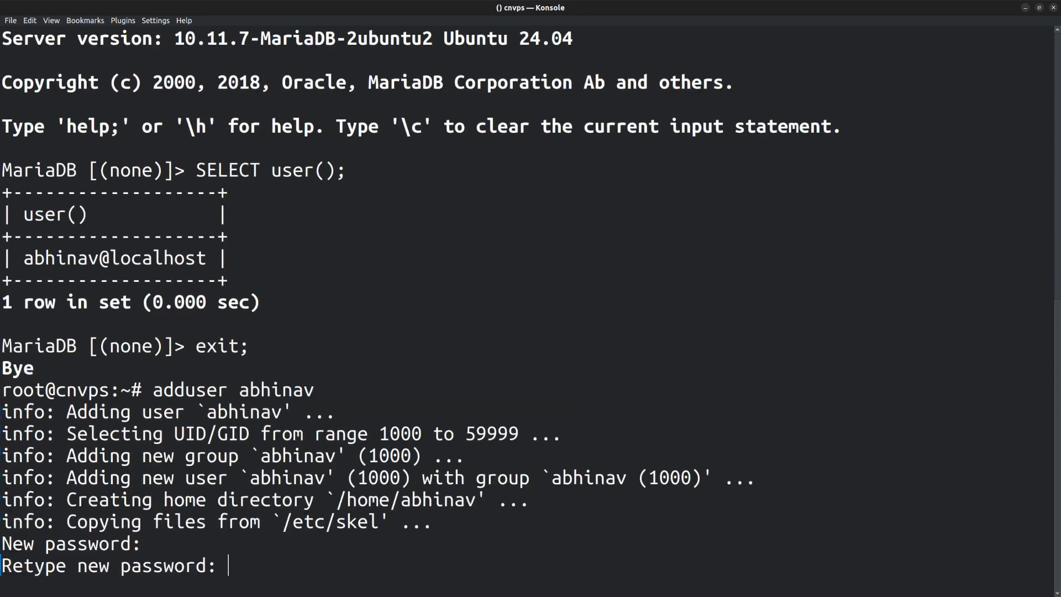
key(Return)
key(Return)
key(Return)
key(Return)
key(Return)
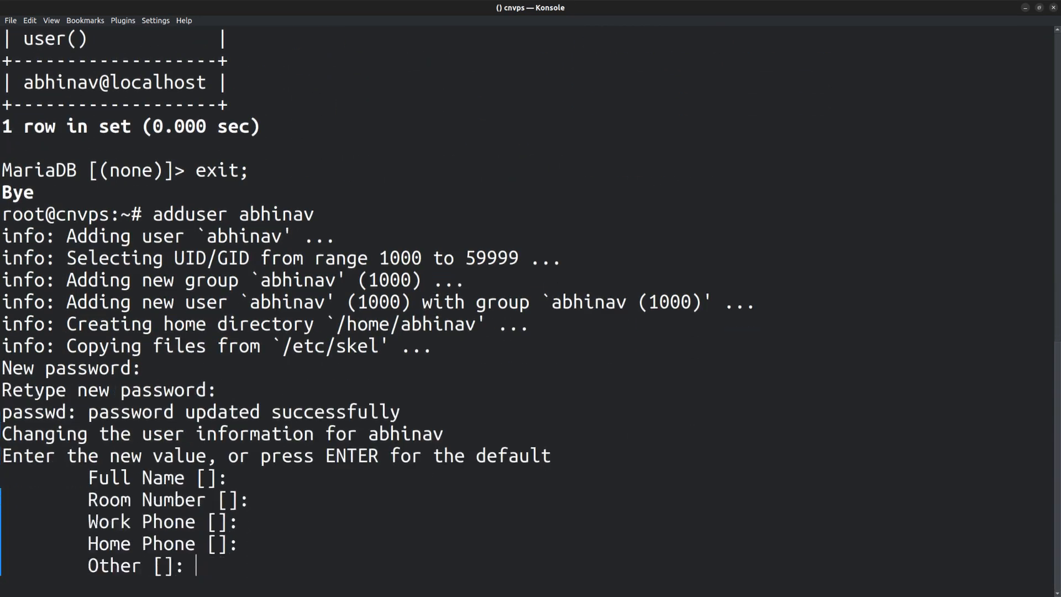
key(Return)
key(Return)
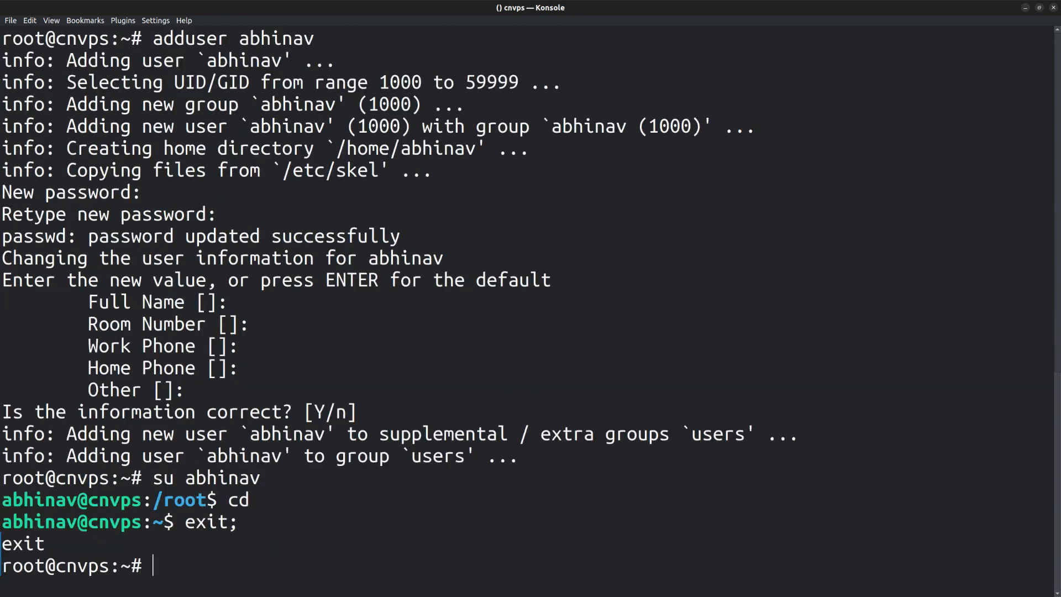
text(usermod -)
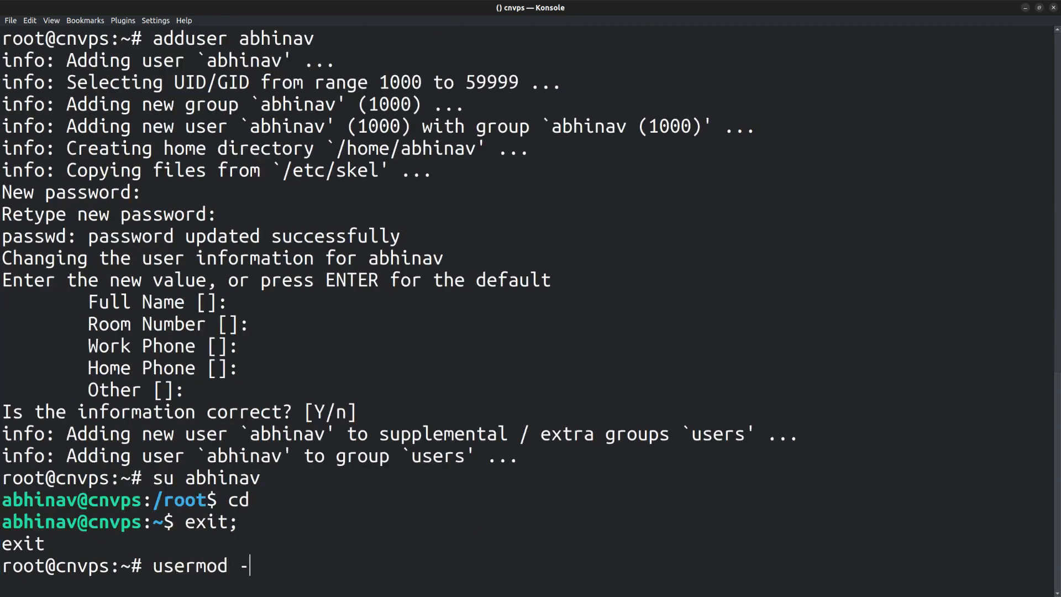
text(aG s)
text(udo abhinav)
key(Return)
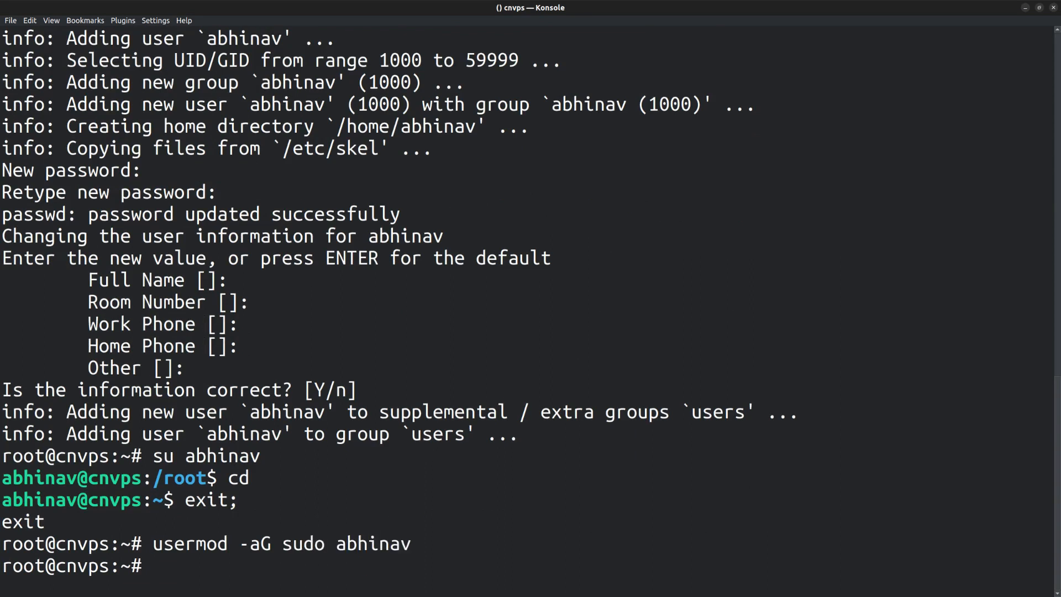
text(su)
text( abhinav)
Switch to Linux user abhinav, go home, and try plain mysql, which is access-denied
key(Return)
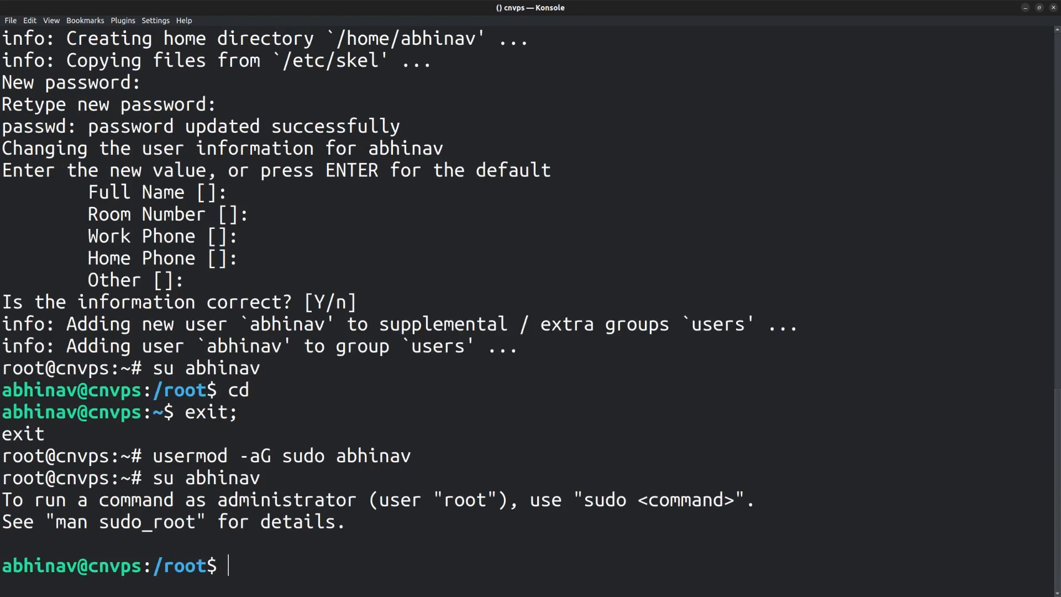
text(cd)
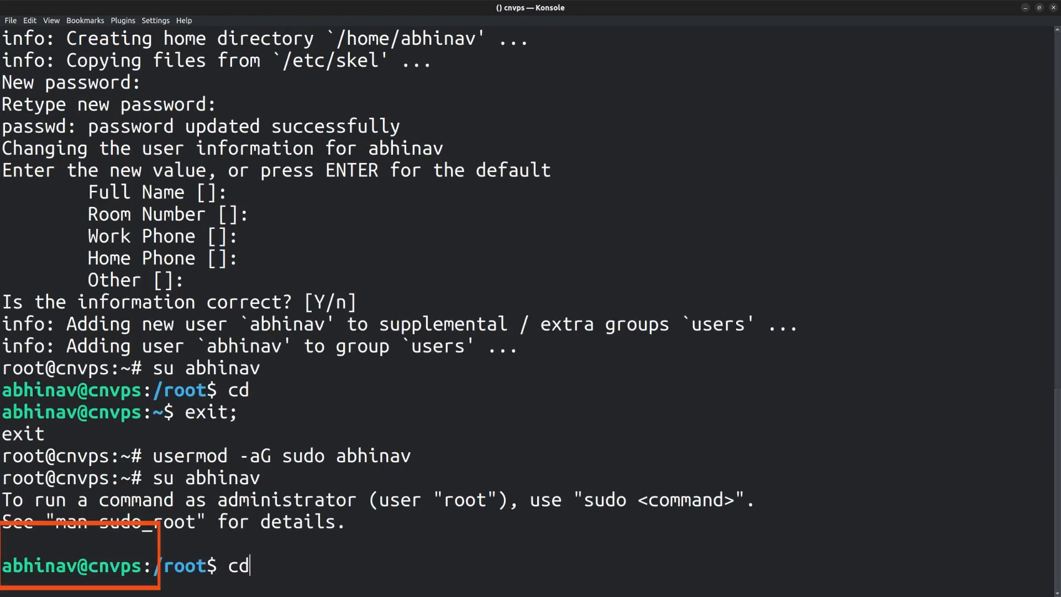
key(Return)
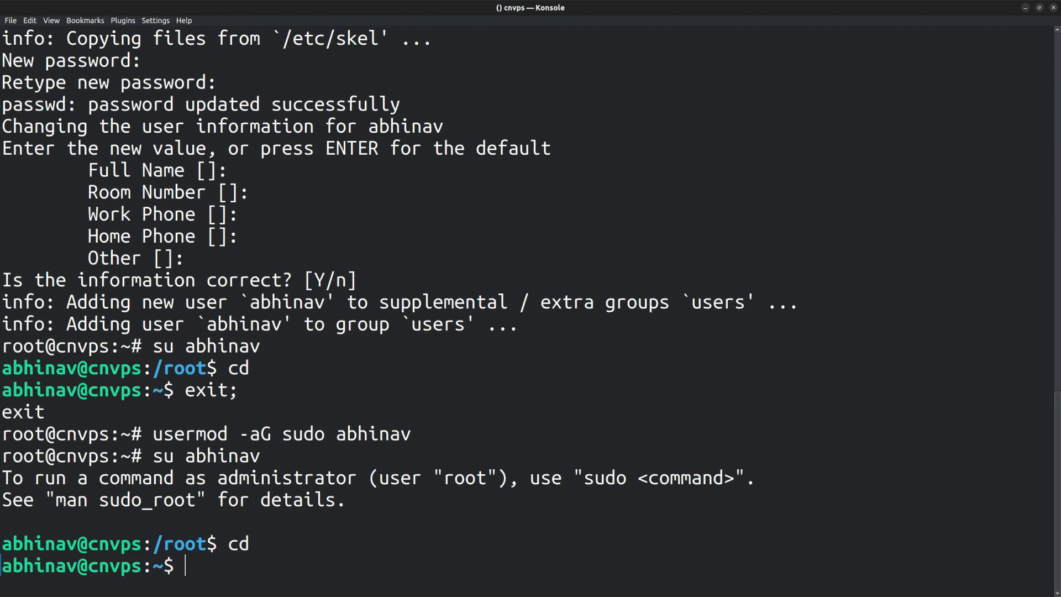
text(m)
text(ysql)
key(Return)
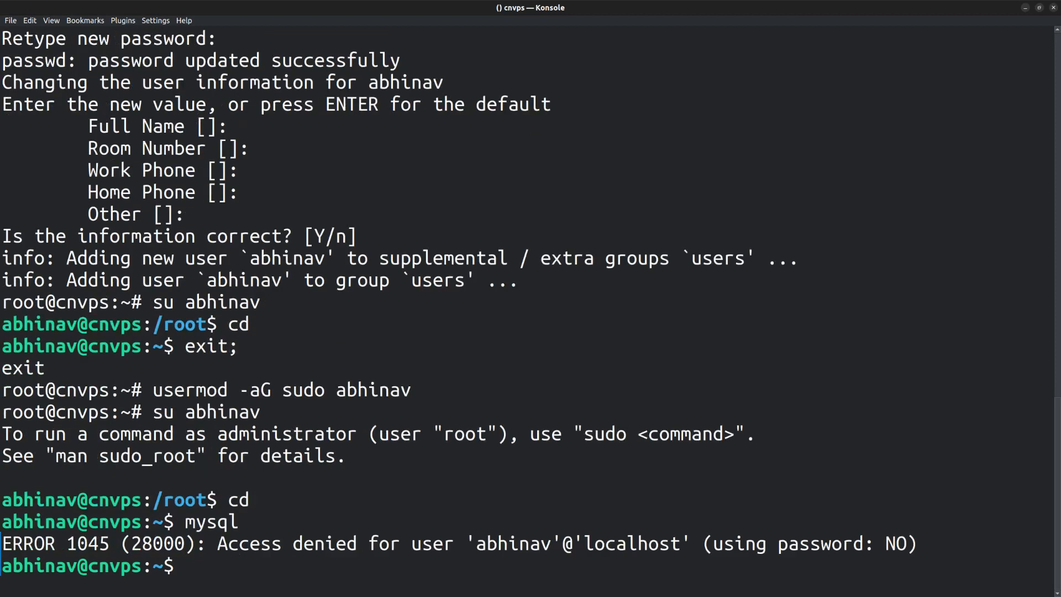
drag(468, 544, 688, 544)
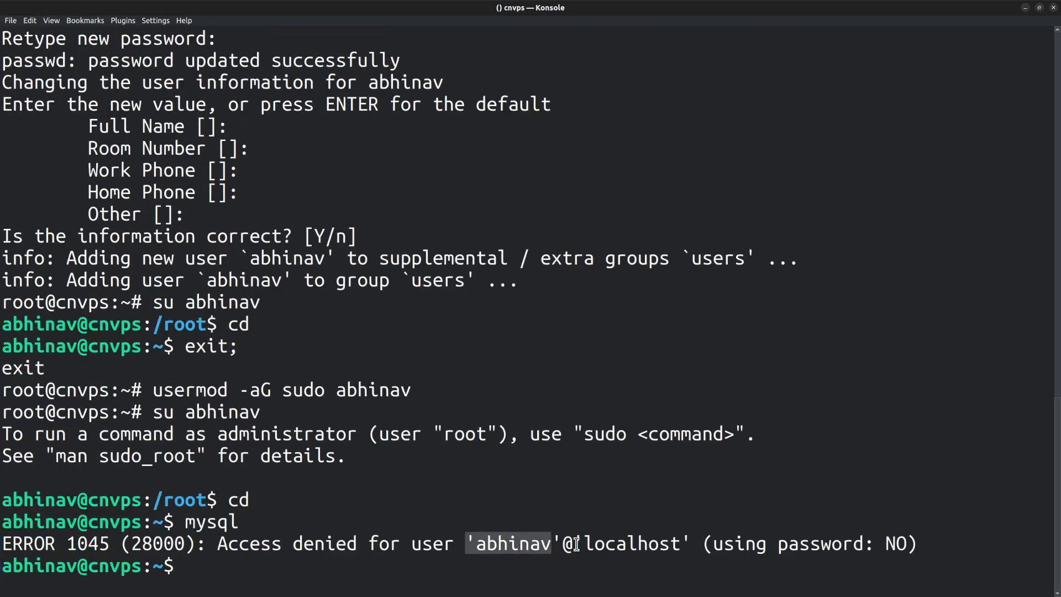
click(689, 545)
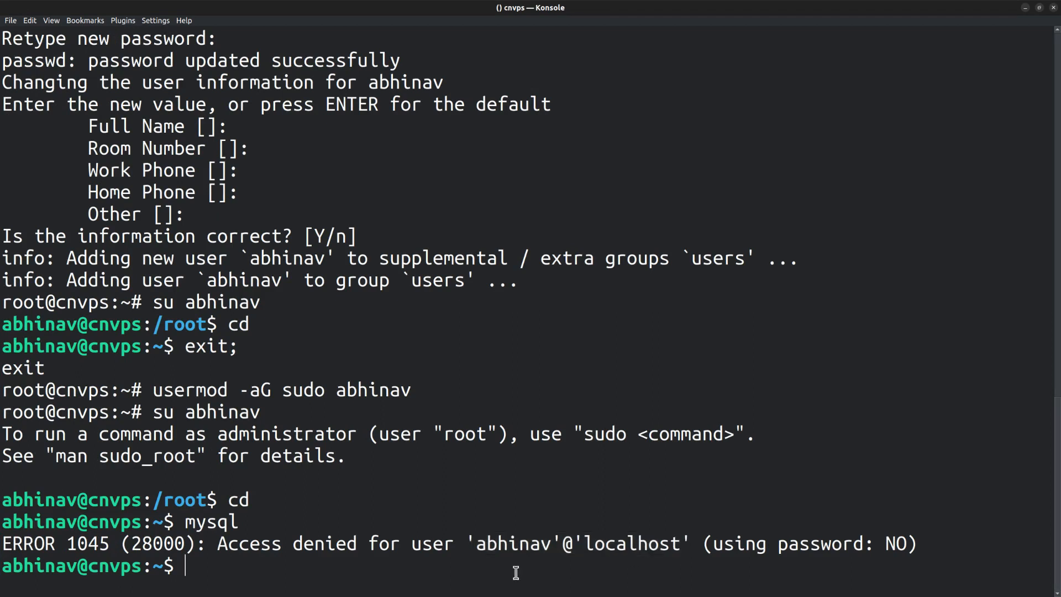
text(mys)
text(ql -)
text(u roo)
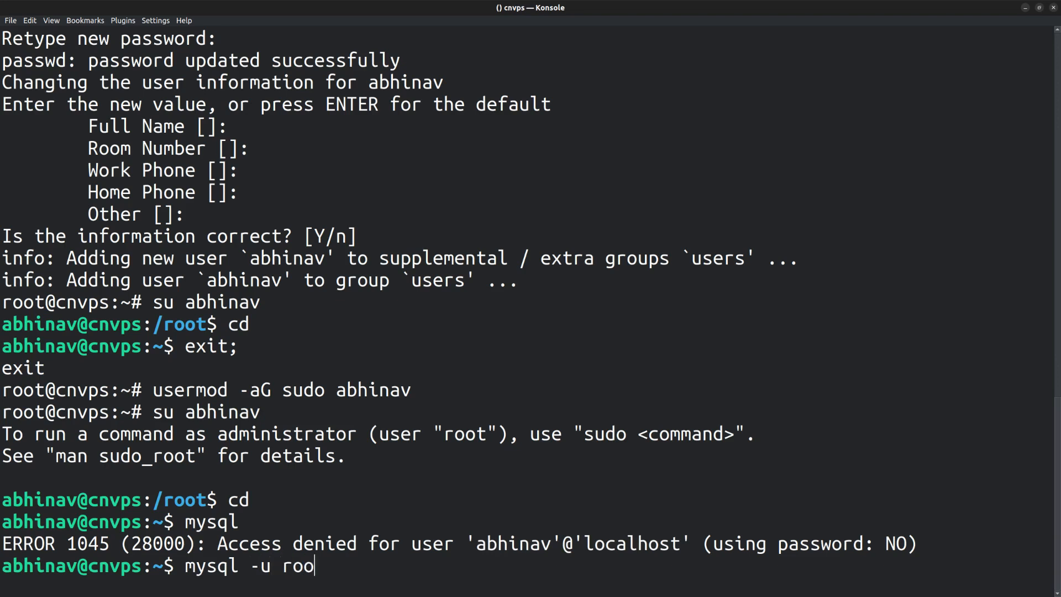
text(t -p)
Try mysql -u root -p, mysql -u root and plain mysql; all are refused with access denied
key(Return)
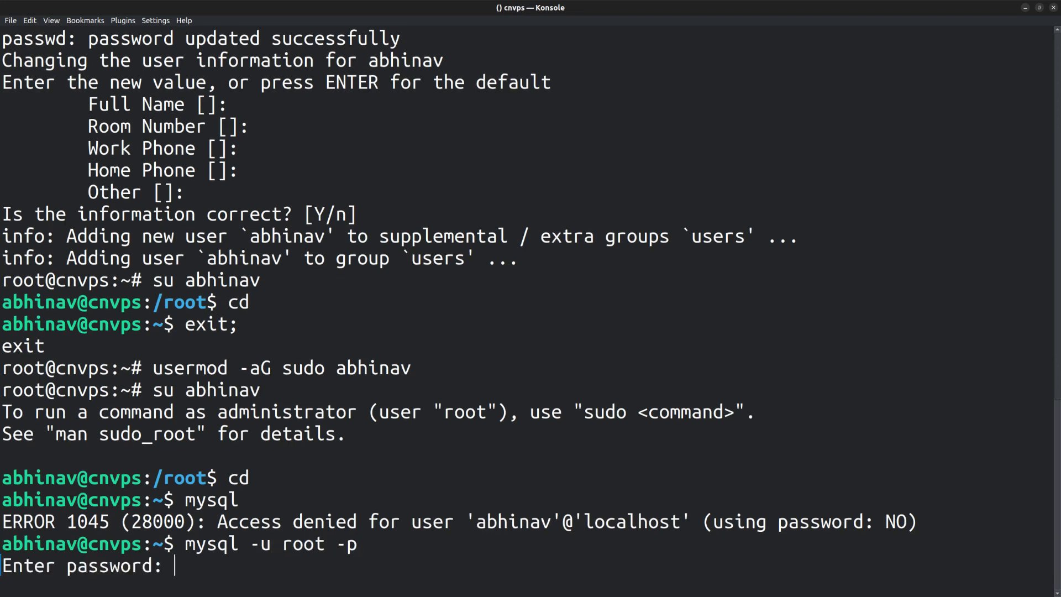
key(Return)
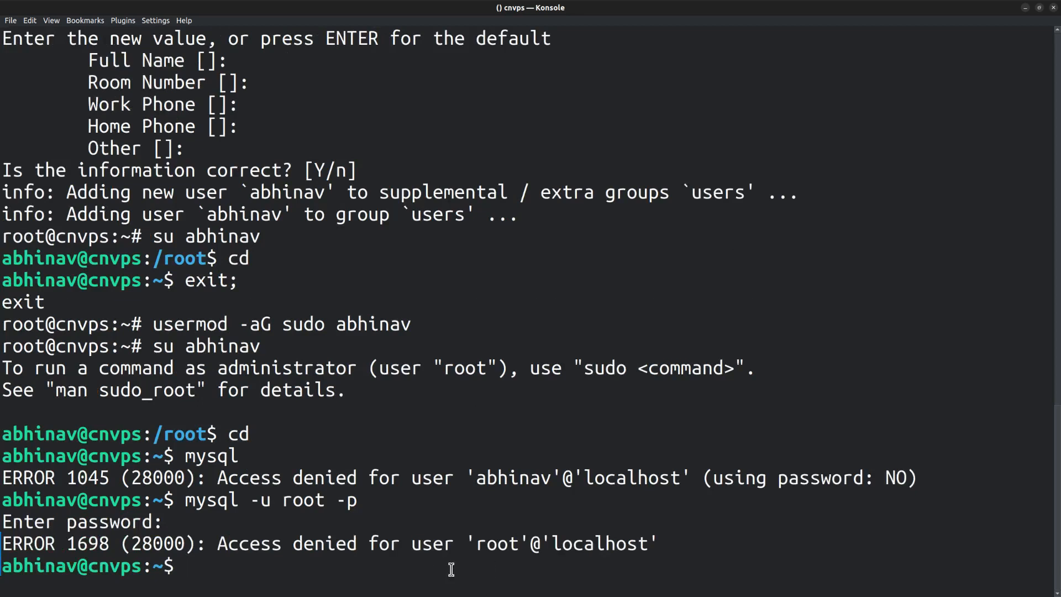
text(mysql -)
text(u root)
key(Return)
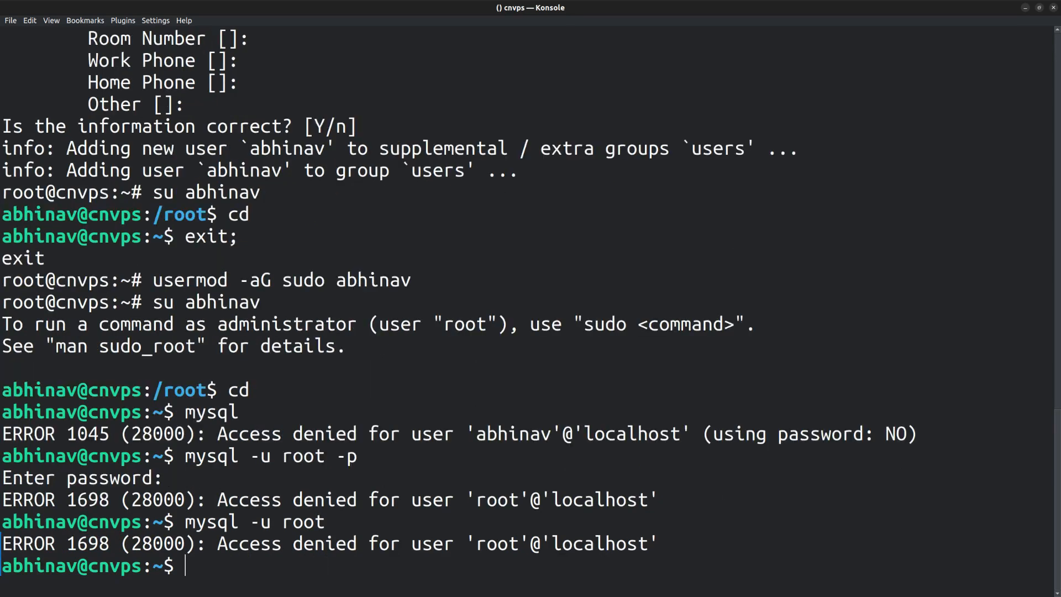
text(mys)
text(ql)
key(Return)
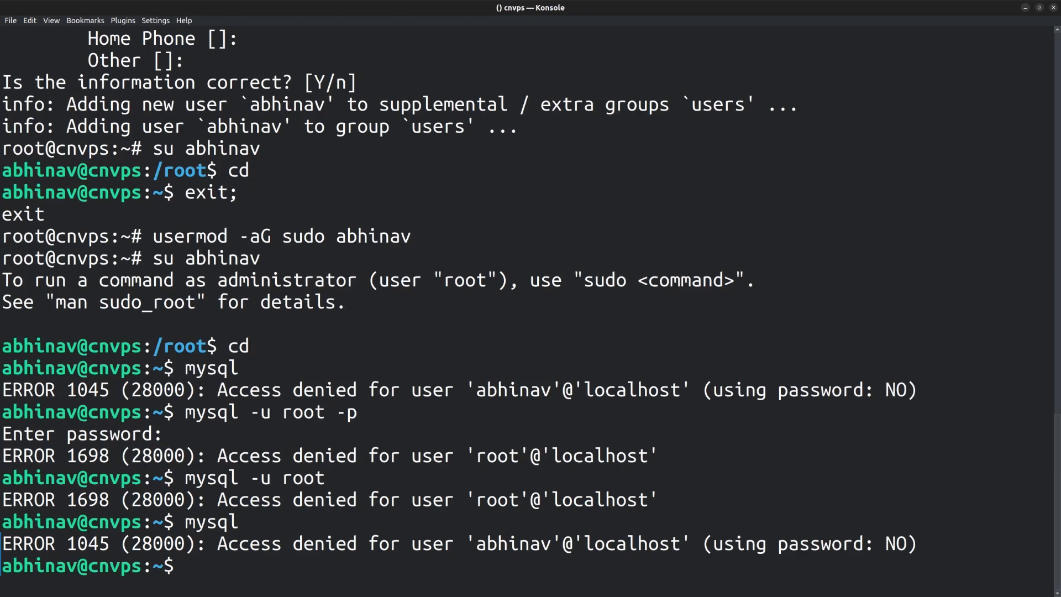
text(mys)
text(ql -u abh)
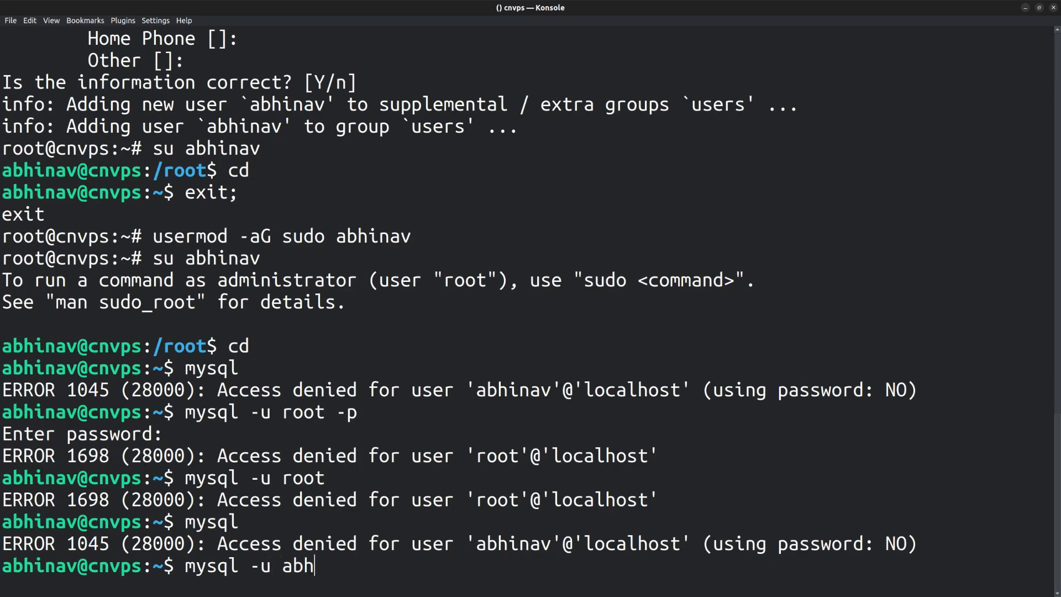
text(inav )
text(-p)
Log in with mysql -u abhinav -p and see SELECT user() report abhinav@localhost
key(Return)
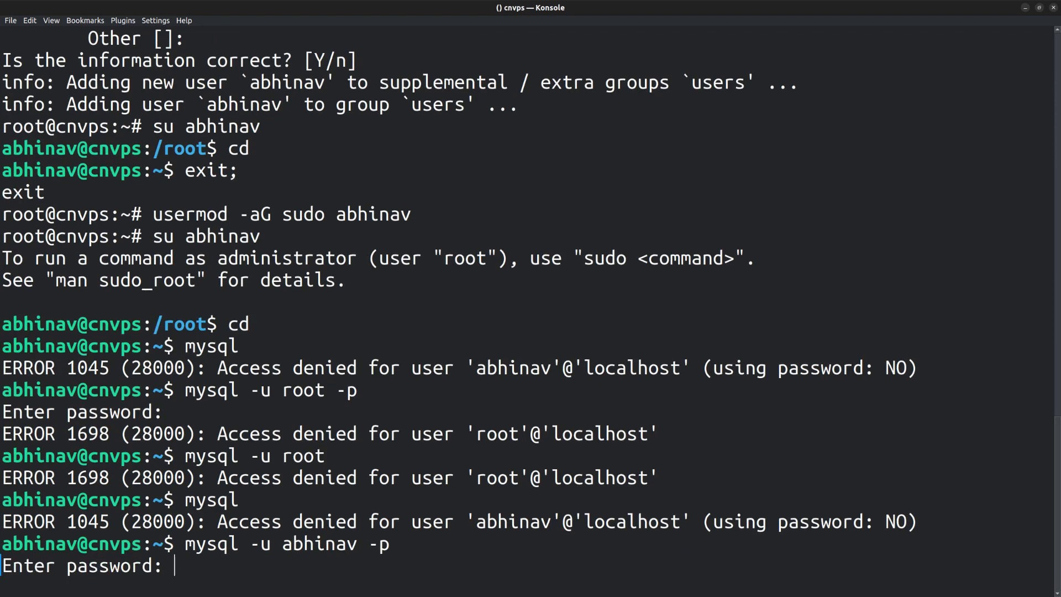
key(Return)
text(S)
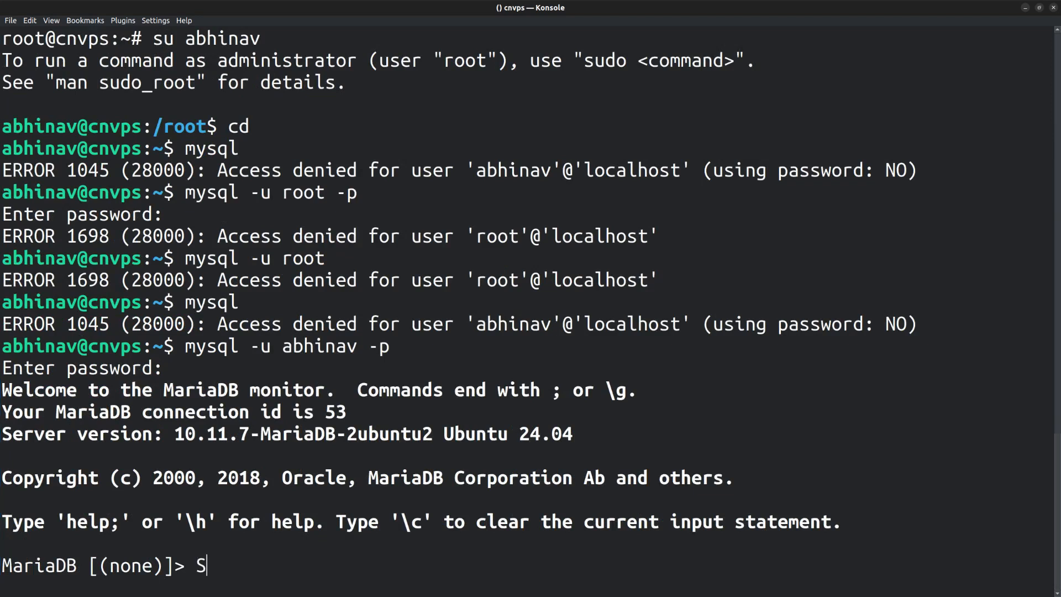
text(ELECT user)
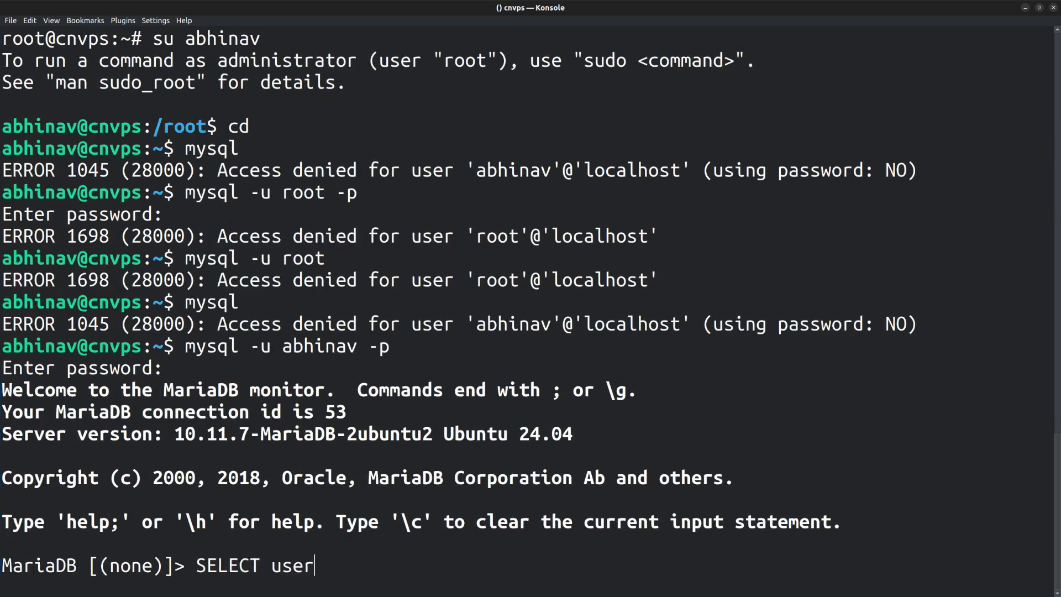
text(();)
key(Return)
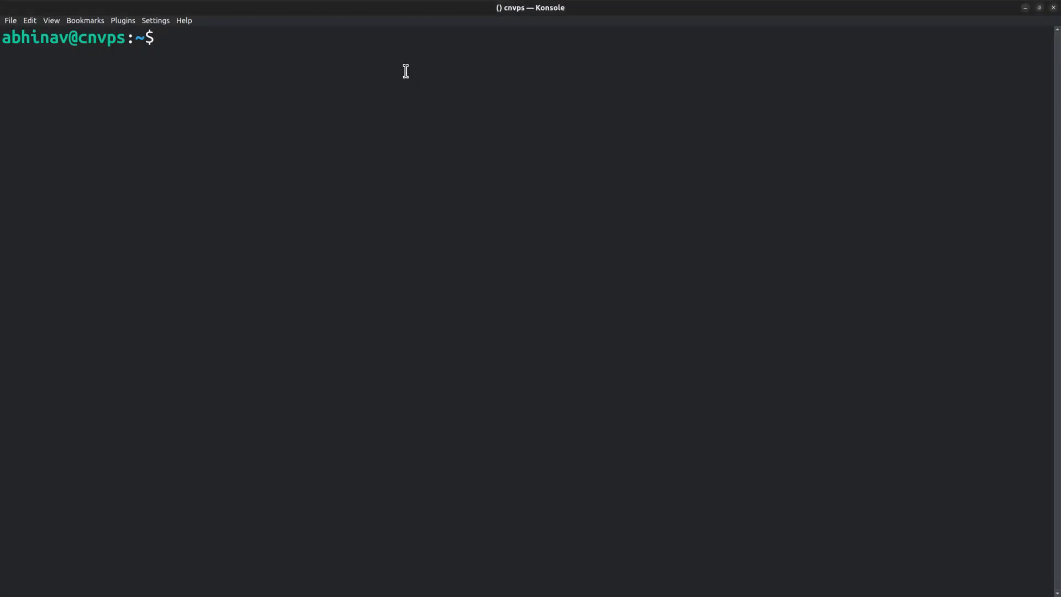
text(sudo mys)
text(ql)
Run sudo mysql and verify with SELECT user() that the session is root@localhost
key(Return)
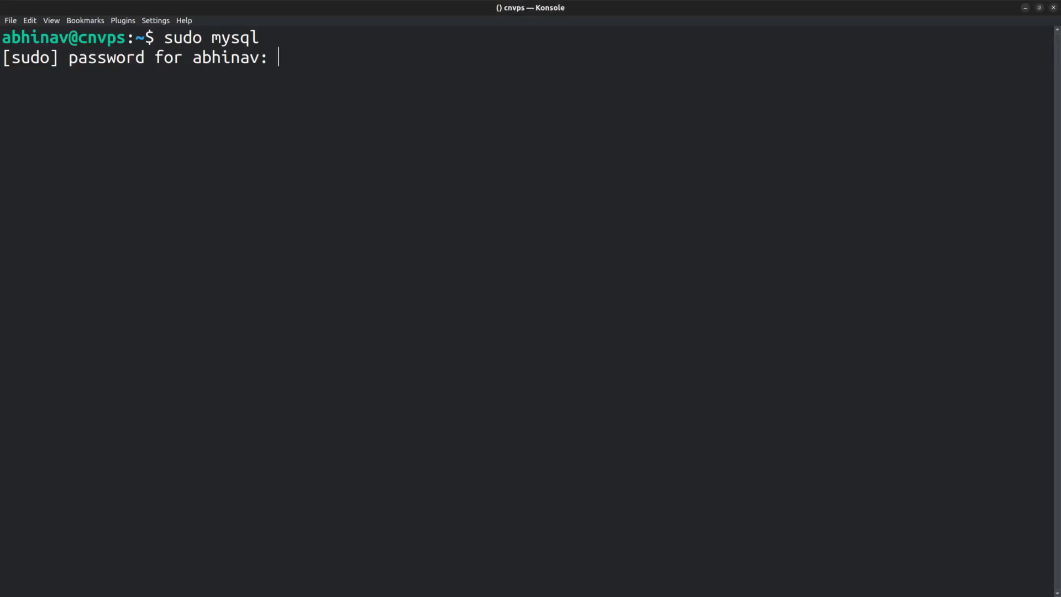
key(Return)
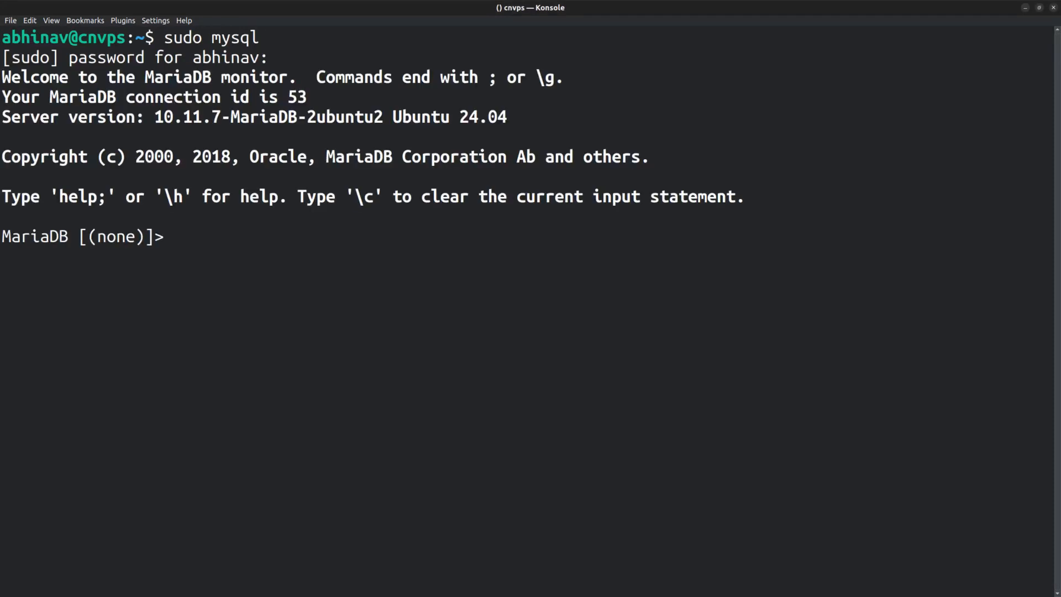
text(SE)
text(LECT user)
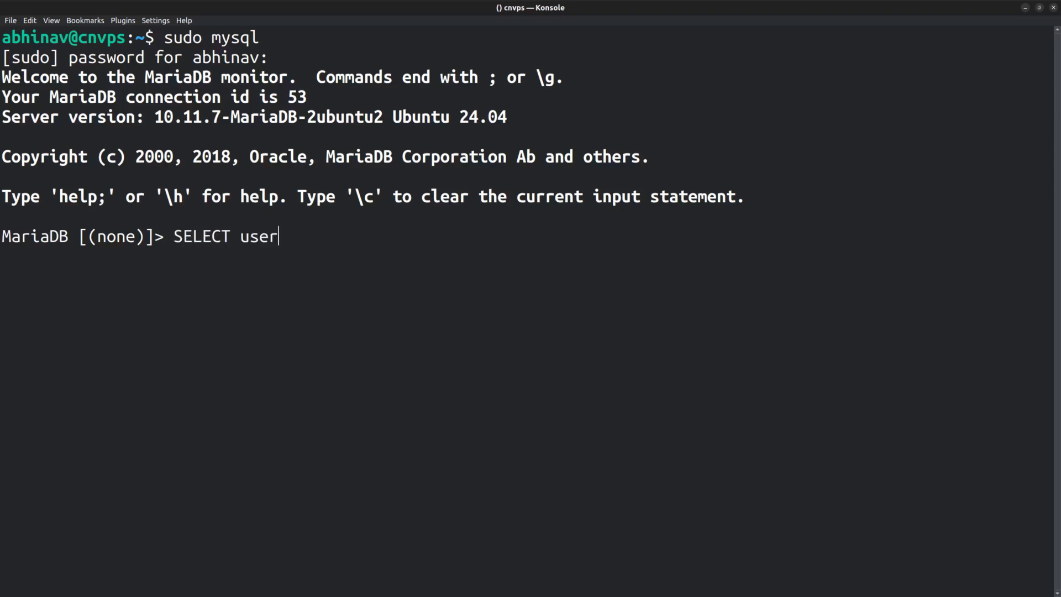
text(();)
key(Return)
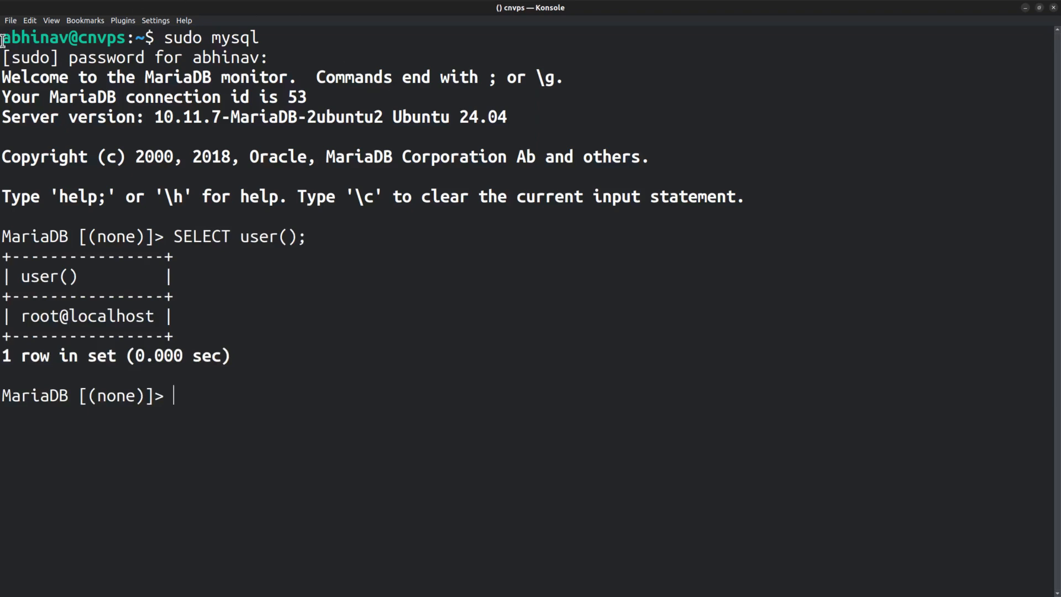
drag(2, 38, 68, 38)
drag(21, 316, 150, 320)
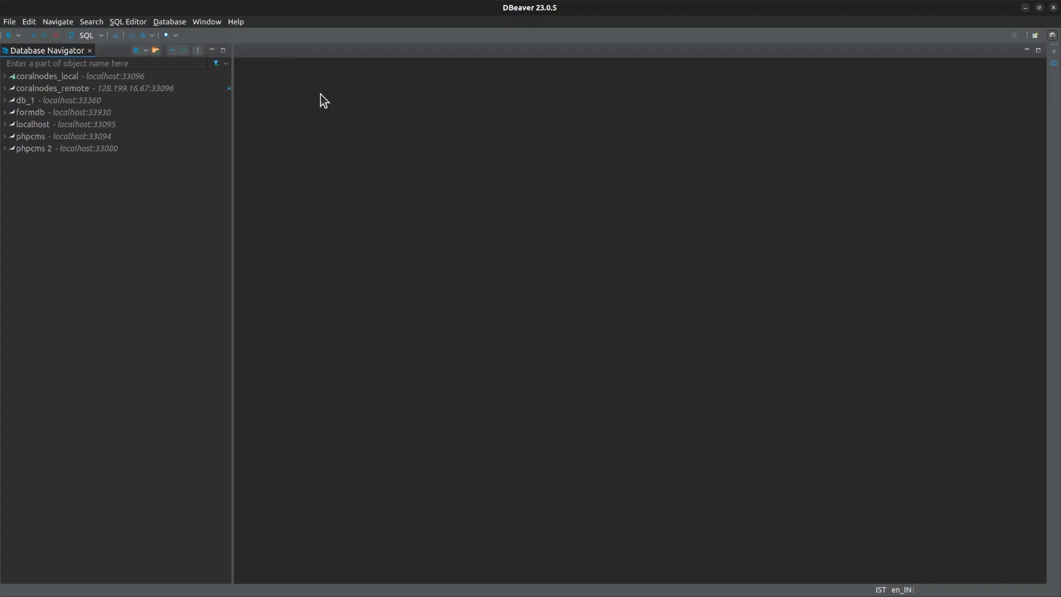
Start a New Database Connection from the Database menu, choosing MariaDB as the type
click(170, 21)
click(176, 35)
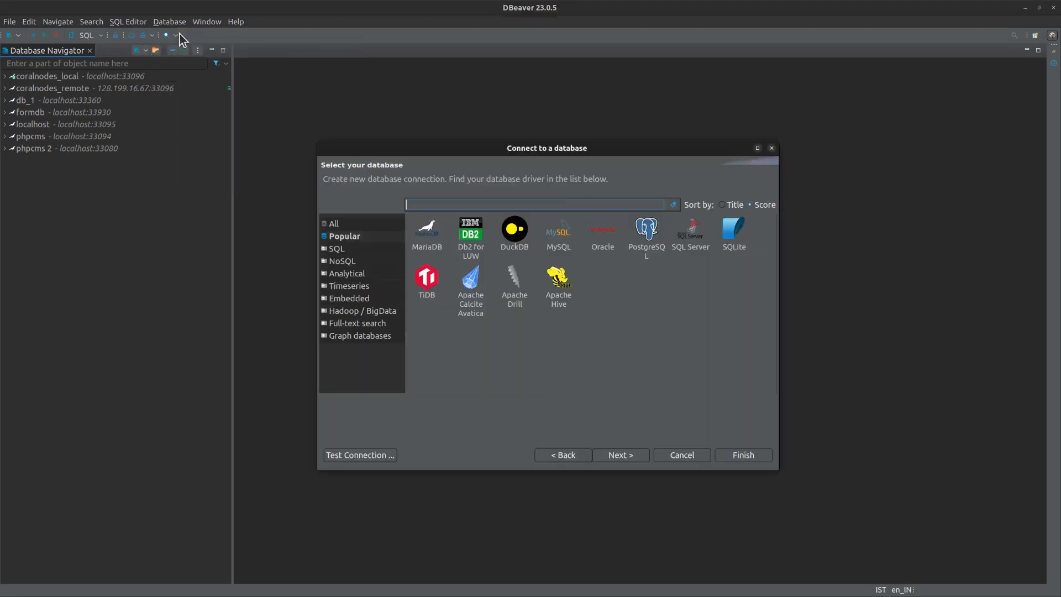
click(426, 235)
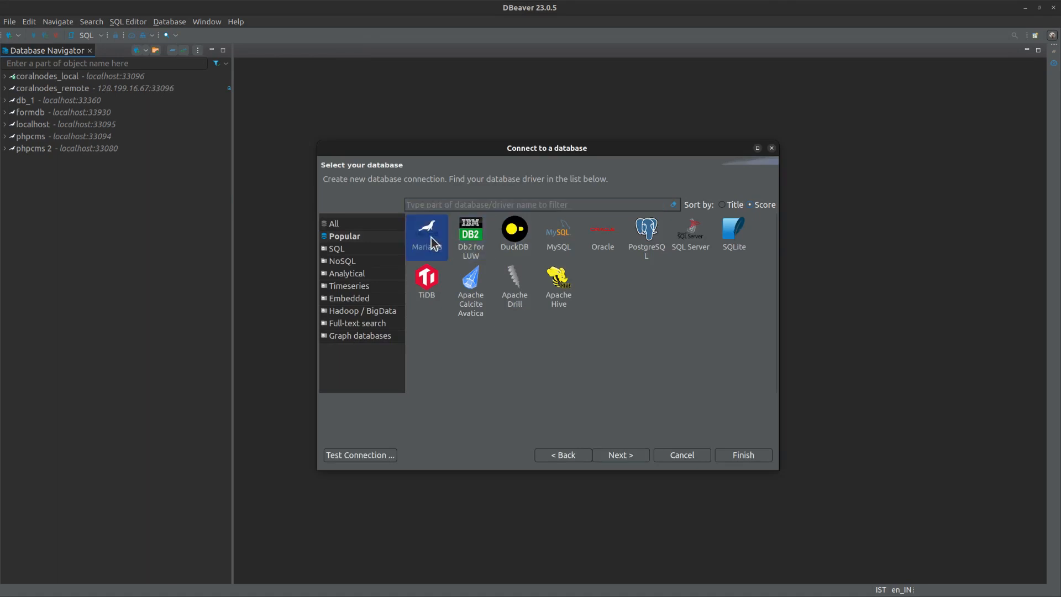
click(634, 455)
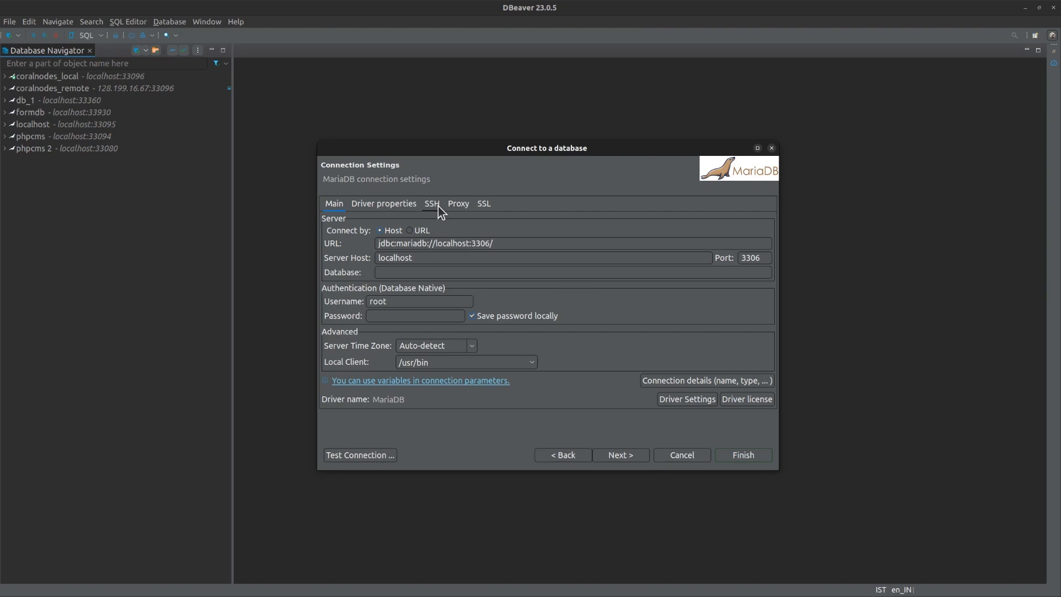
Enable an SSH tunnel for the connection with host 139.59.63.23 pasted in
click(436, 205)
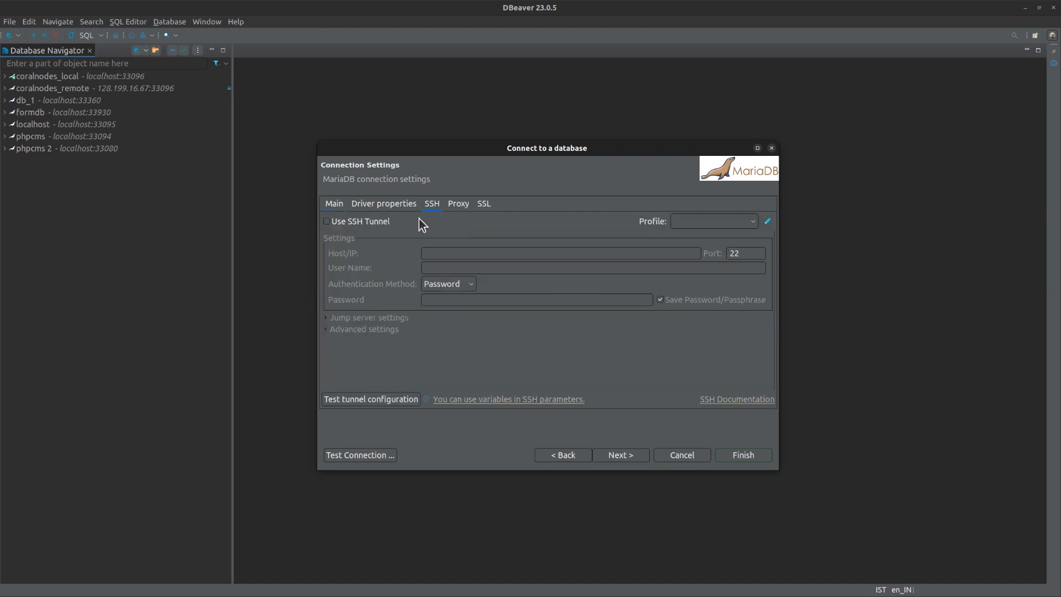
click(370, 222)
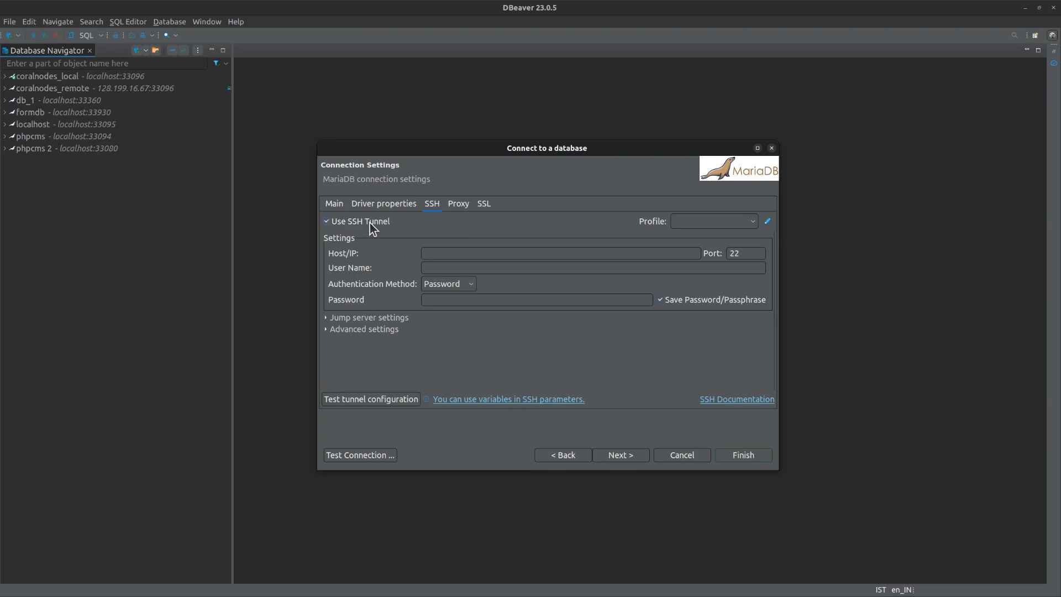
click(432, 253)
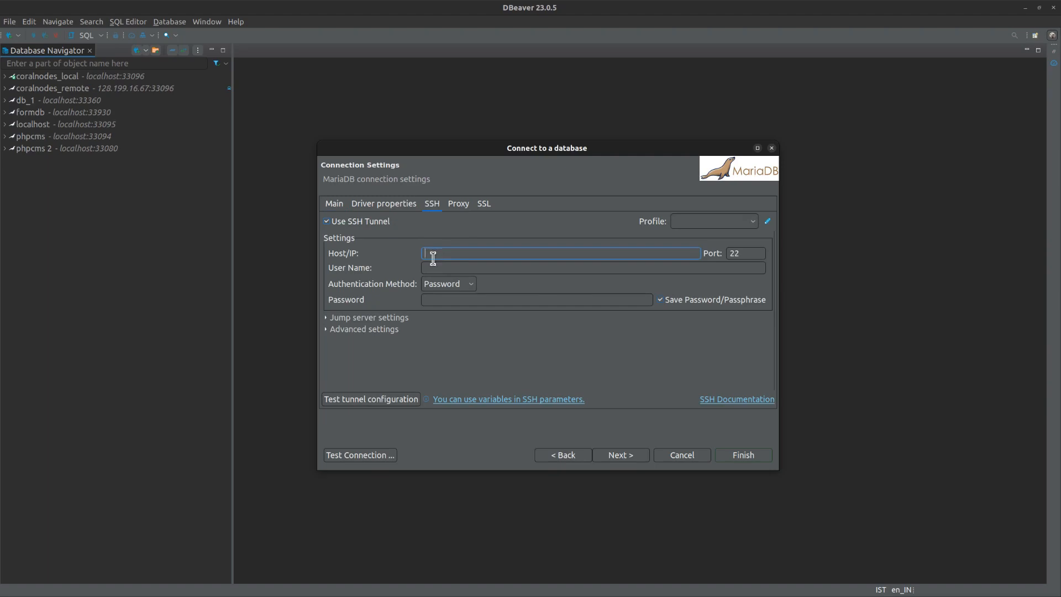
key(alt+Tab)
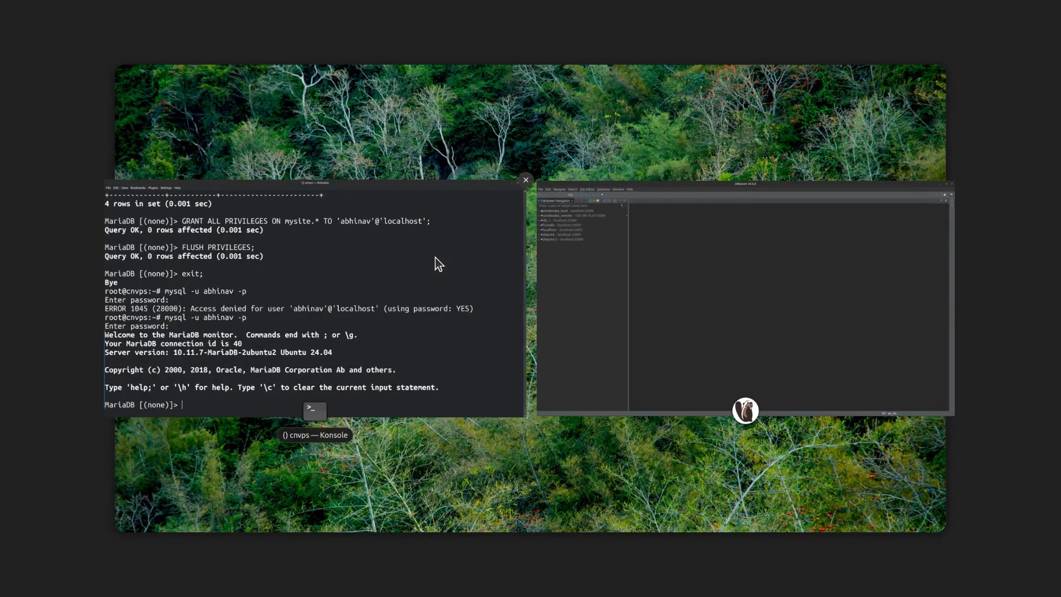
click(746, 298)
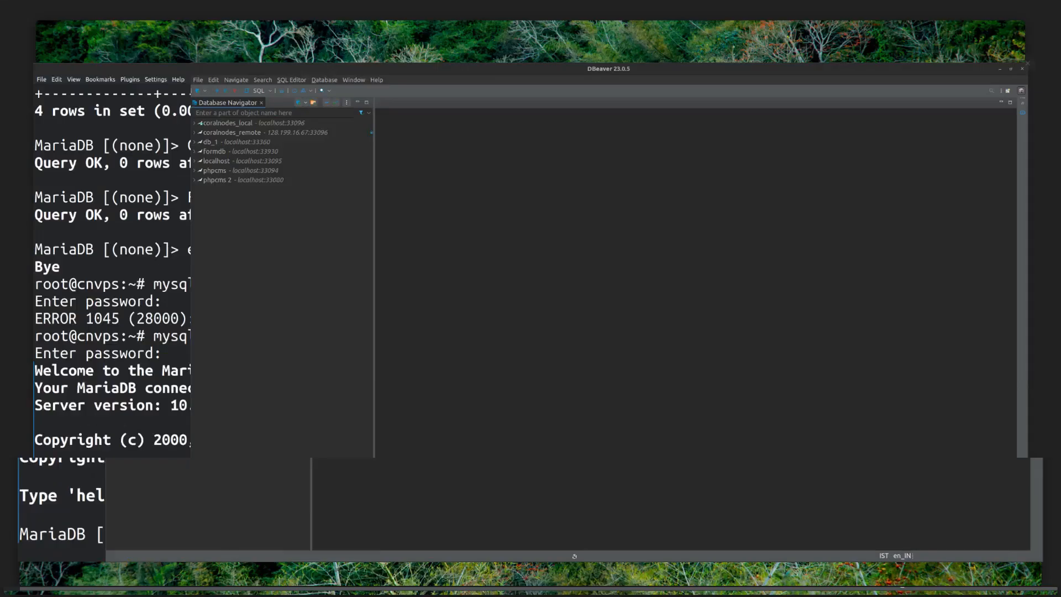
click(482, 253)
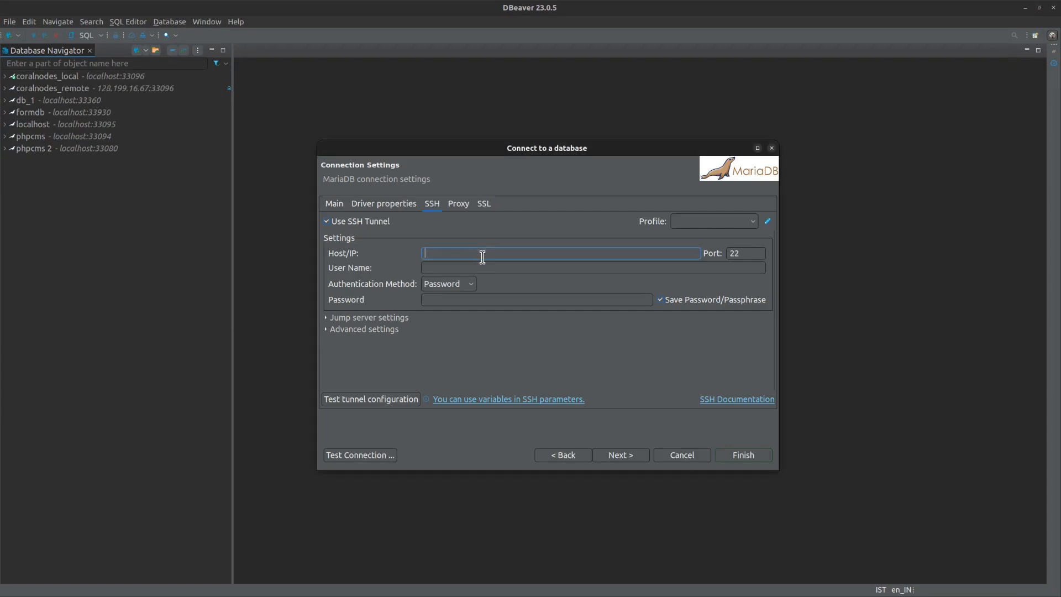
text(139.59.63.23)
Set SSH user root with Public Key authentication using the static_site_host_key file
click(449, 266)
text(root)
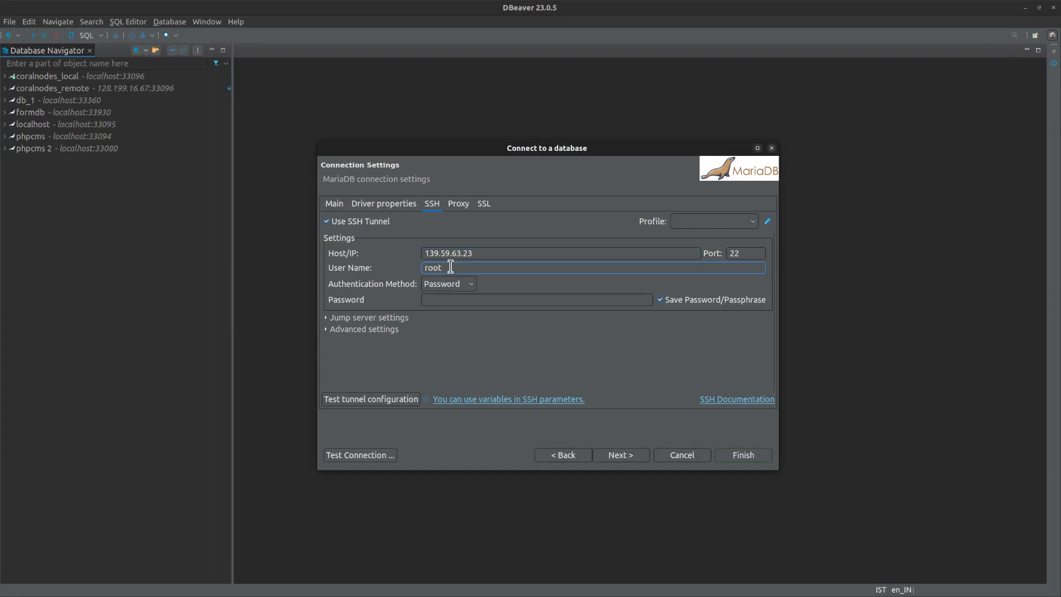
click(462, 284)
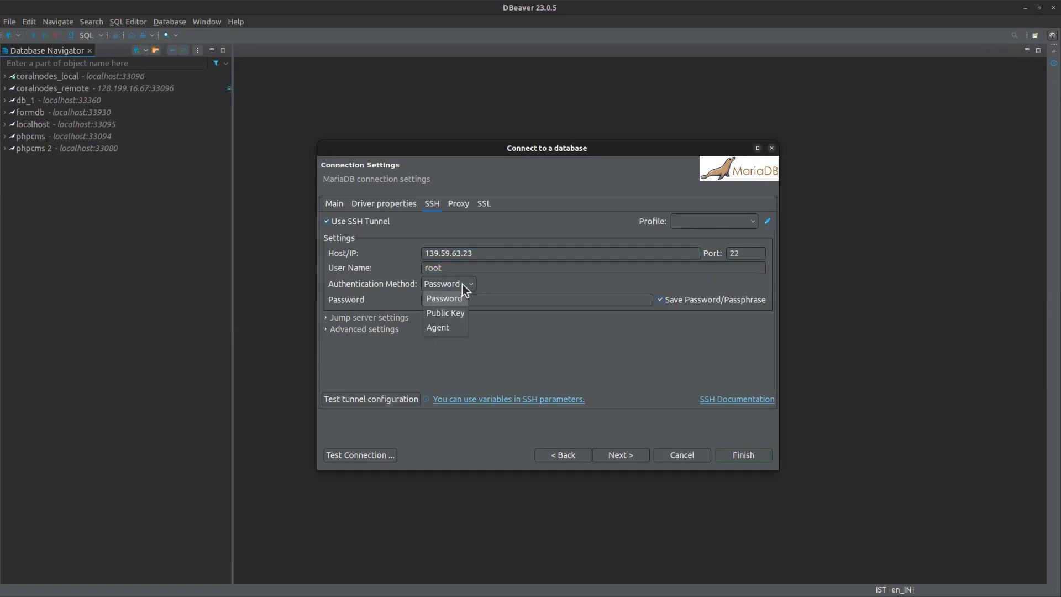
click(459, 314)
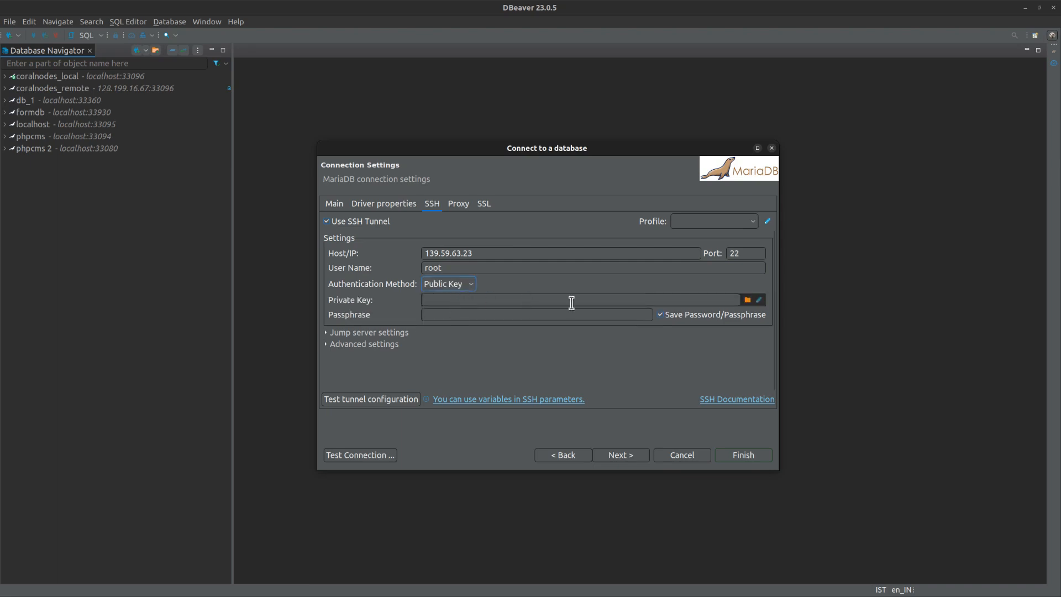
click(747, 300)
click(916, 13)
Test the tunnel configuration successfully and return to the Main settings
click(403, 402)
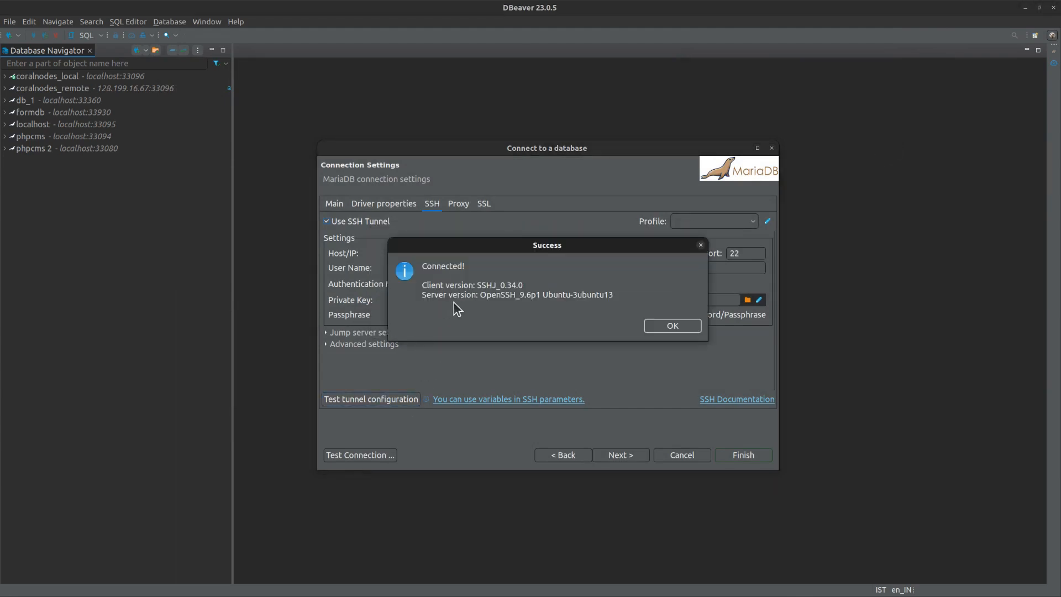
click(672, 327)
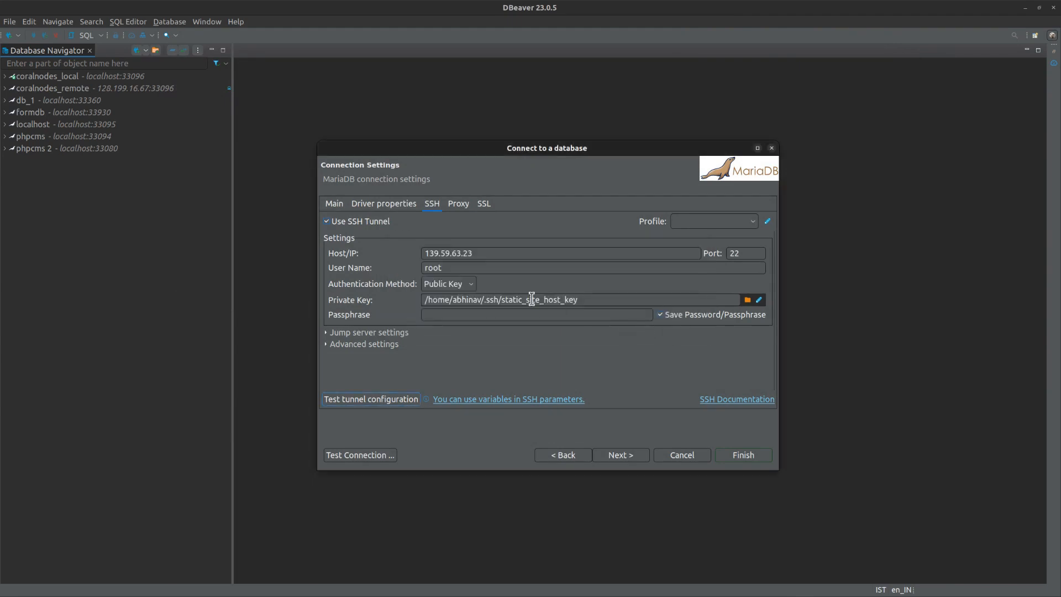
click(335, 203)
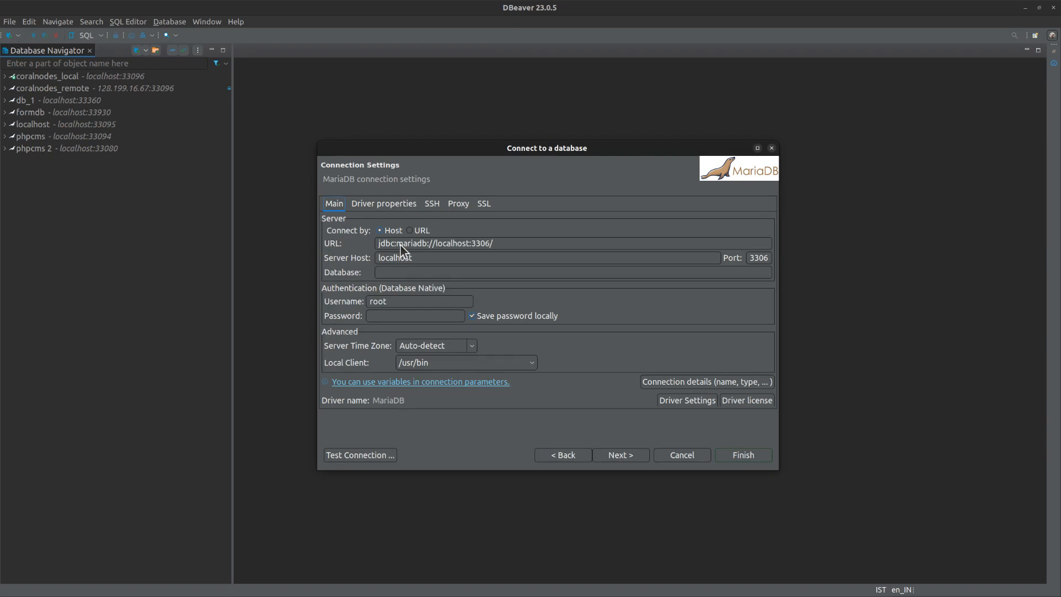
Enter database mysite with the site's user and password, test the connection, and finish the wizard
click(417, 273)
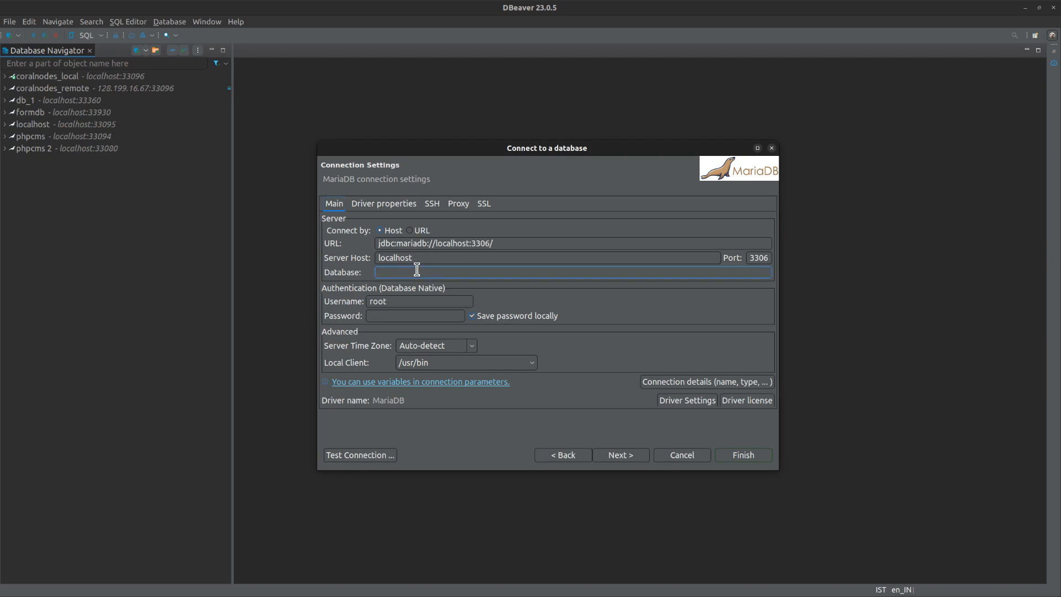
text(mysite)
double_click(419, 302)
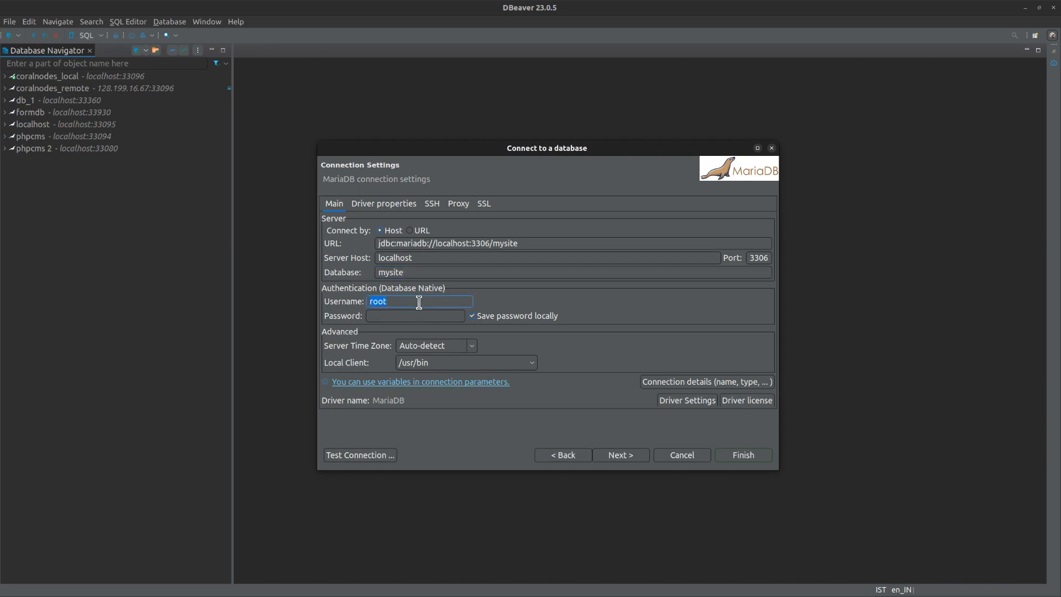
key(Tab)
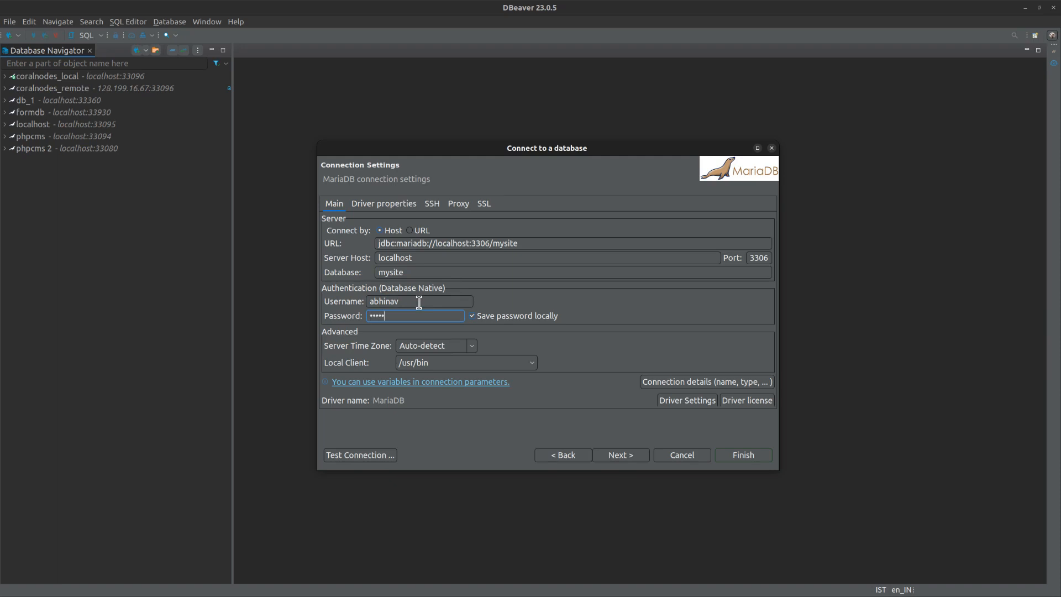
click(386, 455)
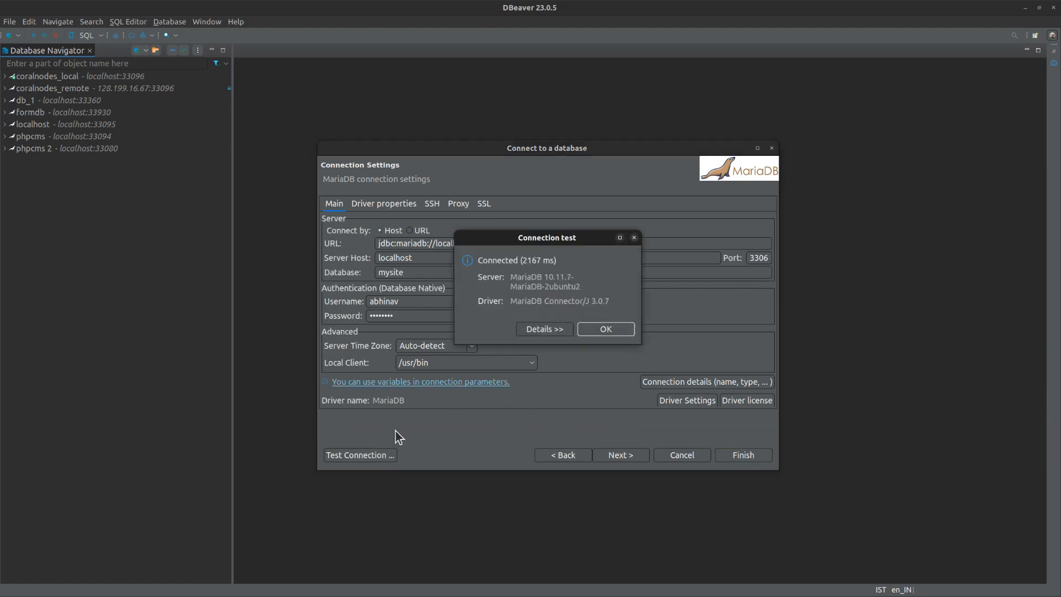
click(601, 329)
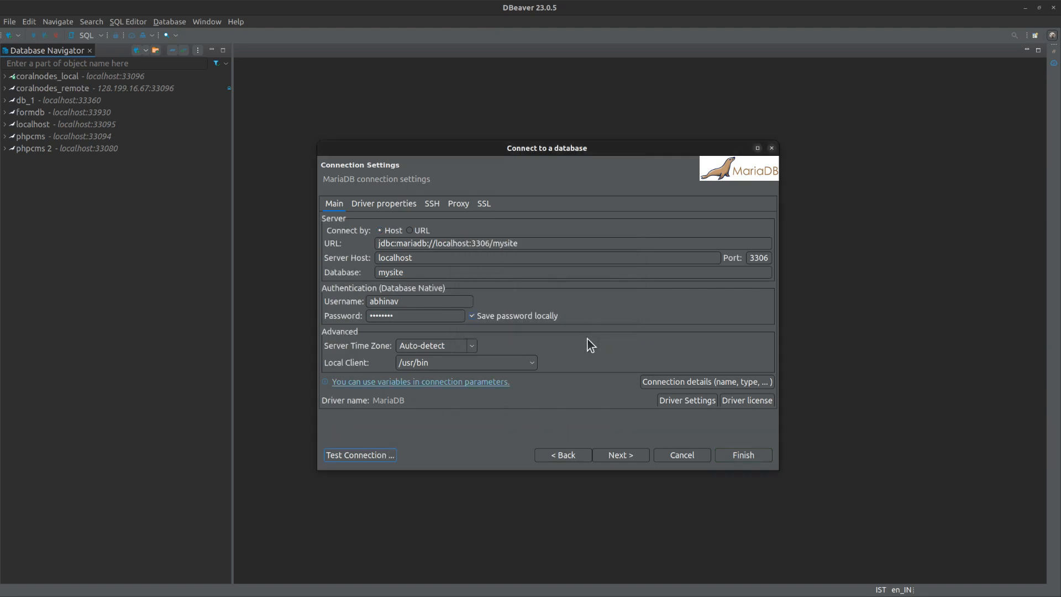
click(743, 455)
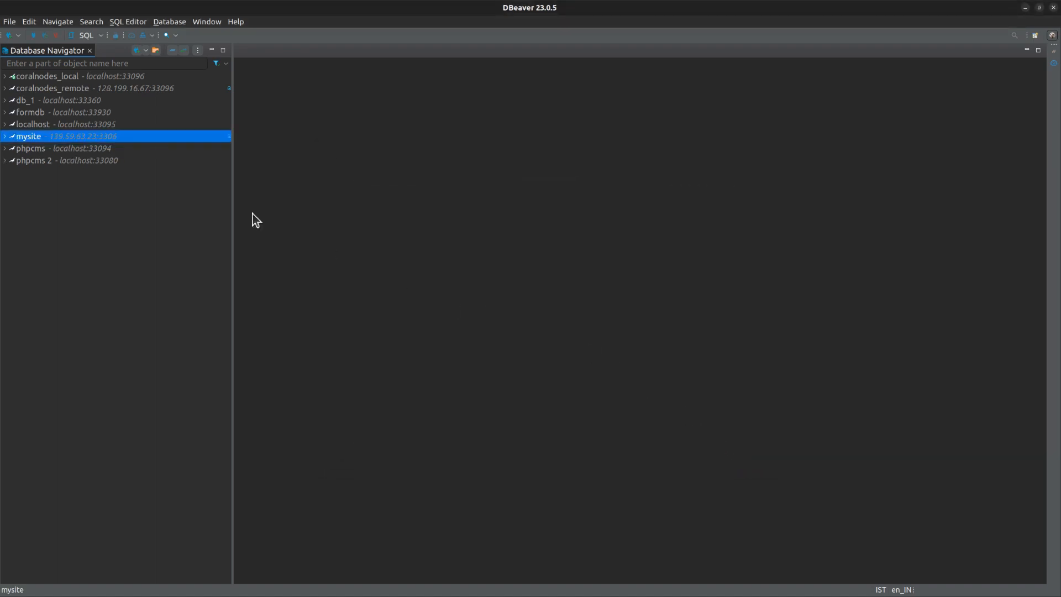
Expand mysite > Databases > mysite in the navigator and open the database's properties editor
click(6, 136)
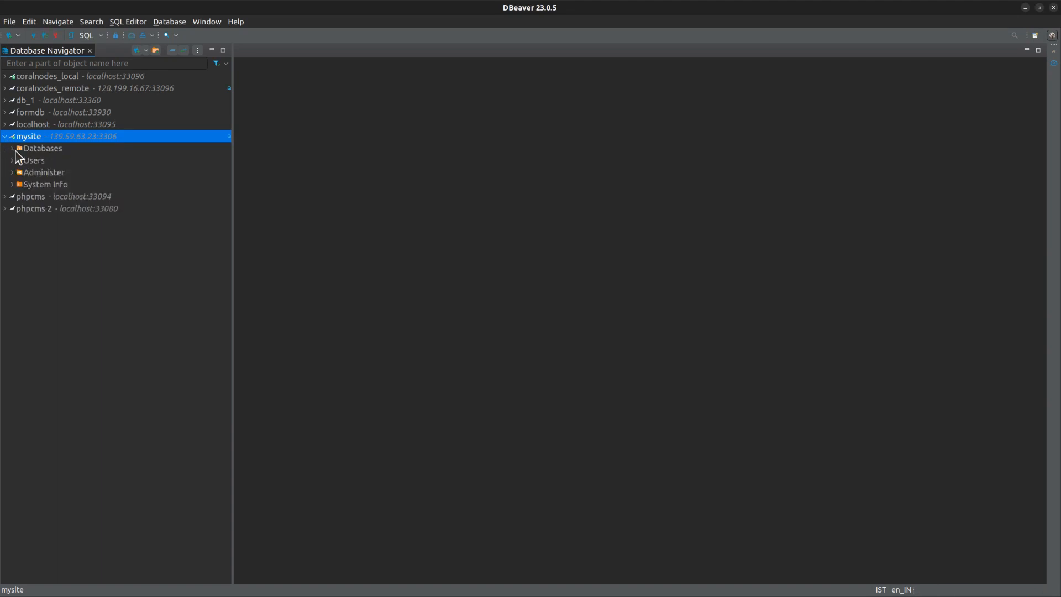
click(14, 149)
click(25, 160)
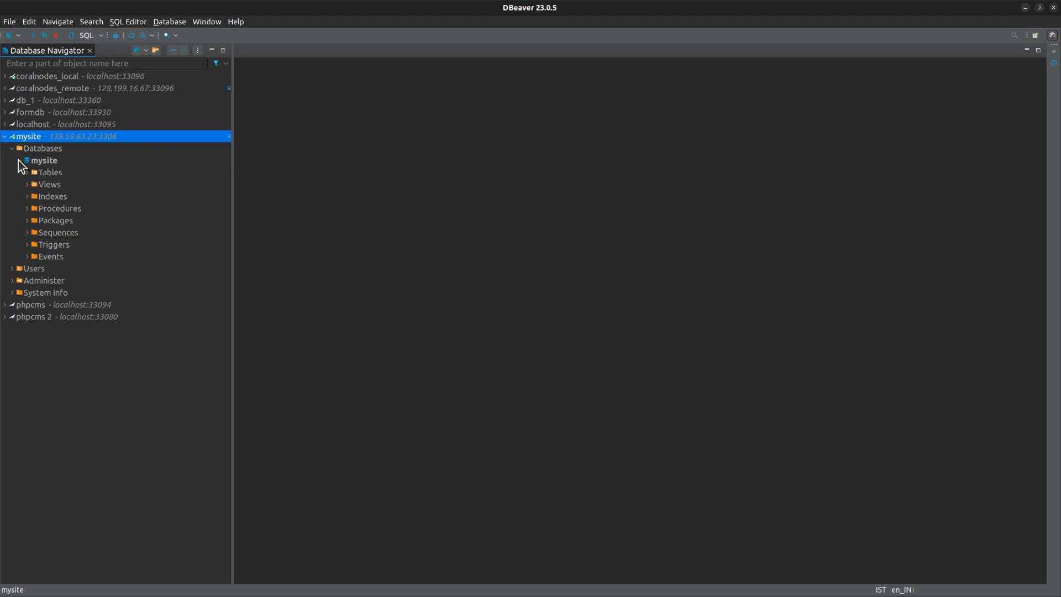
click(38, 162)
double_click(43, 160)
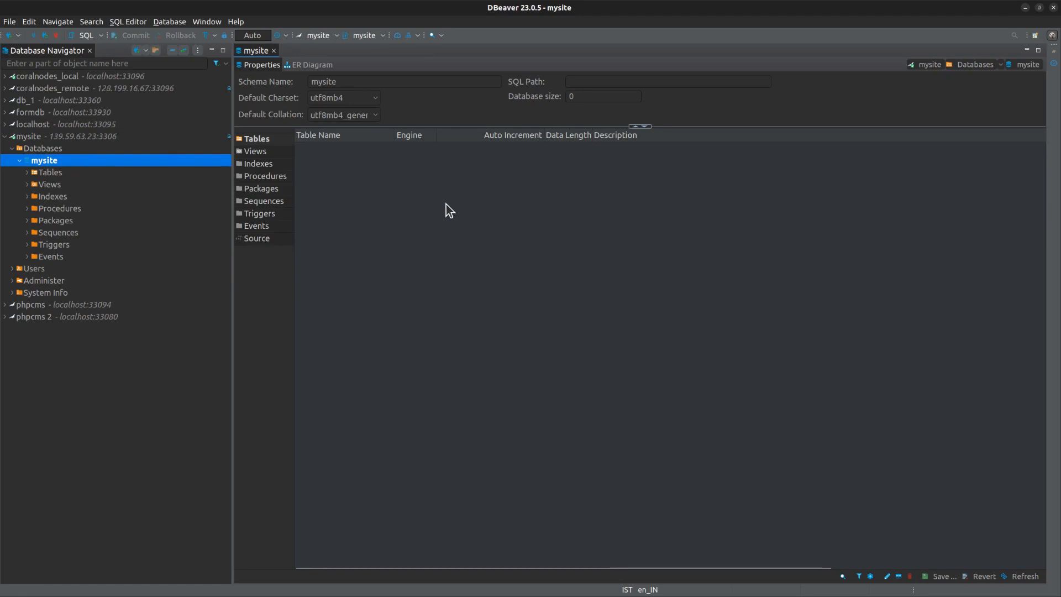
In Konsole run USE mysite and SHOW TABLES, getting an empty set, then bring up the empty table list's actions
key(alt+Tab)
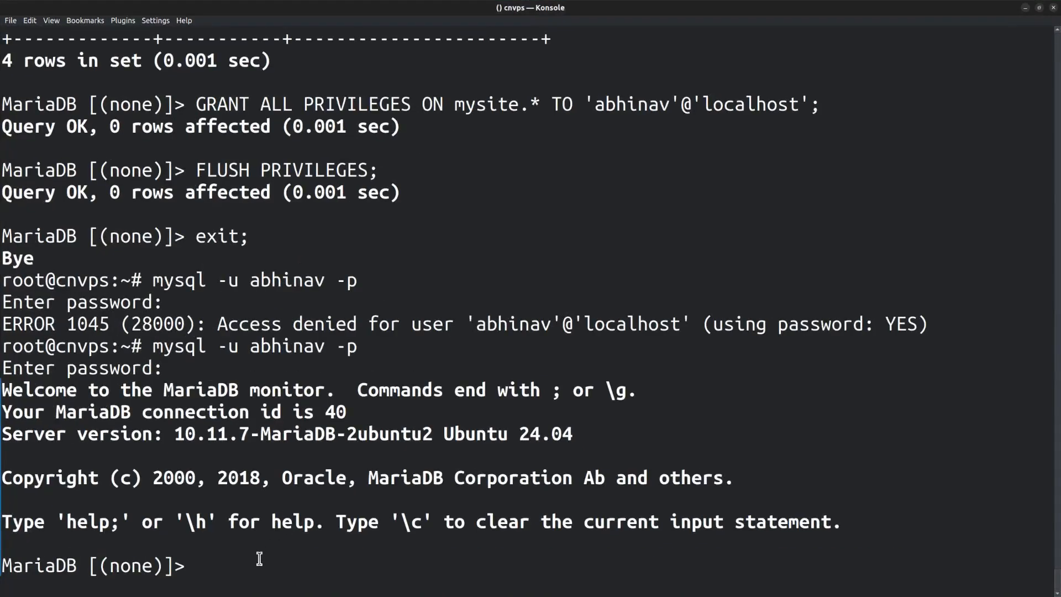
text(US)
text(E mysite;)
key(Return)
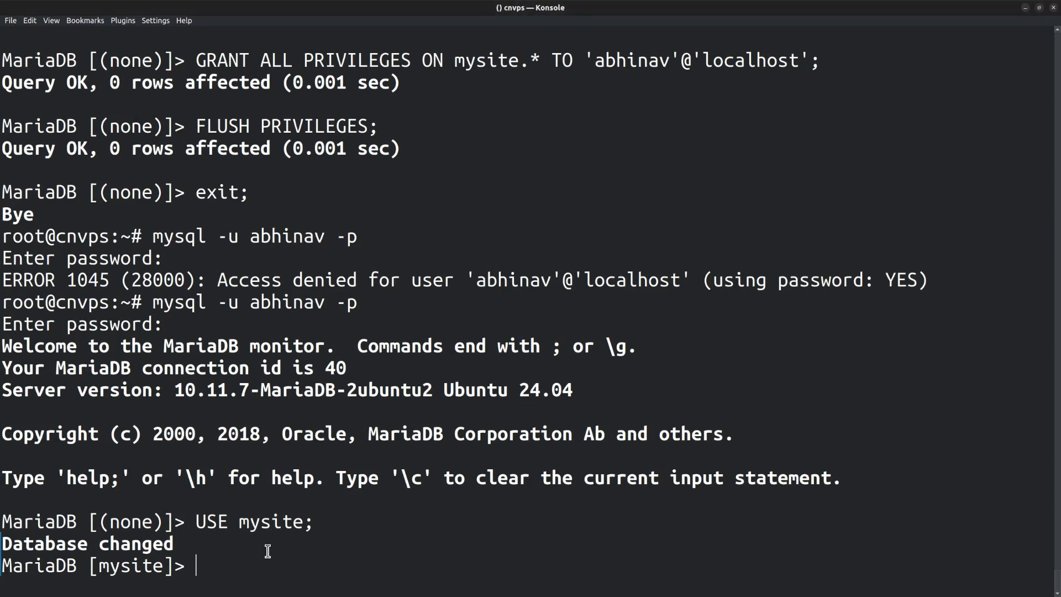
text(SHOW )
text(TABLES)
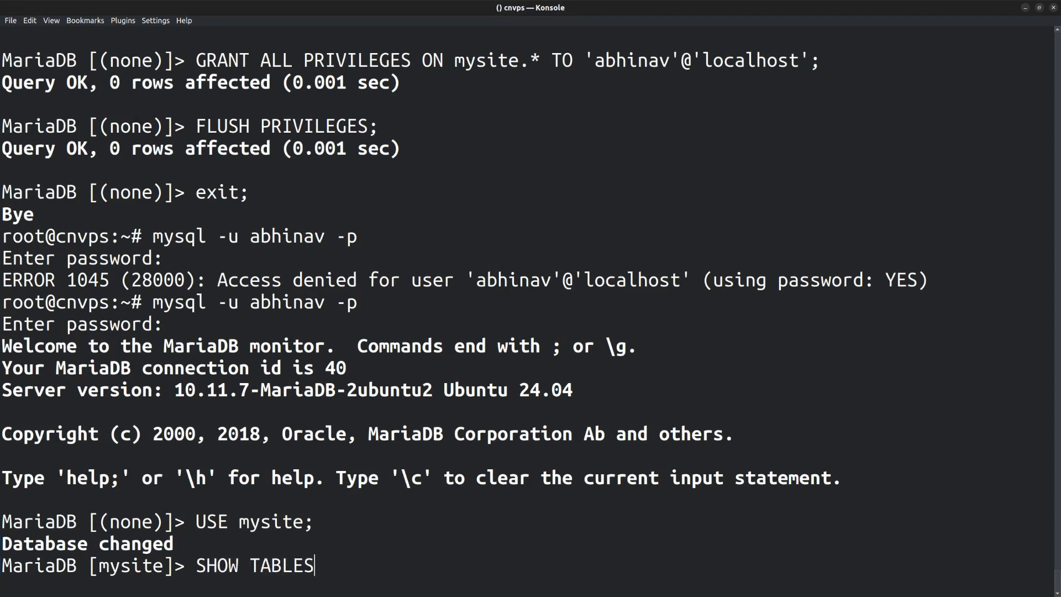
text(;)
key(Return)
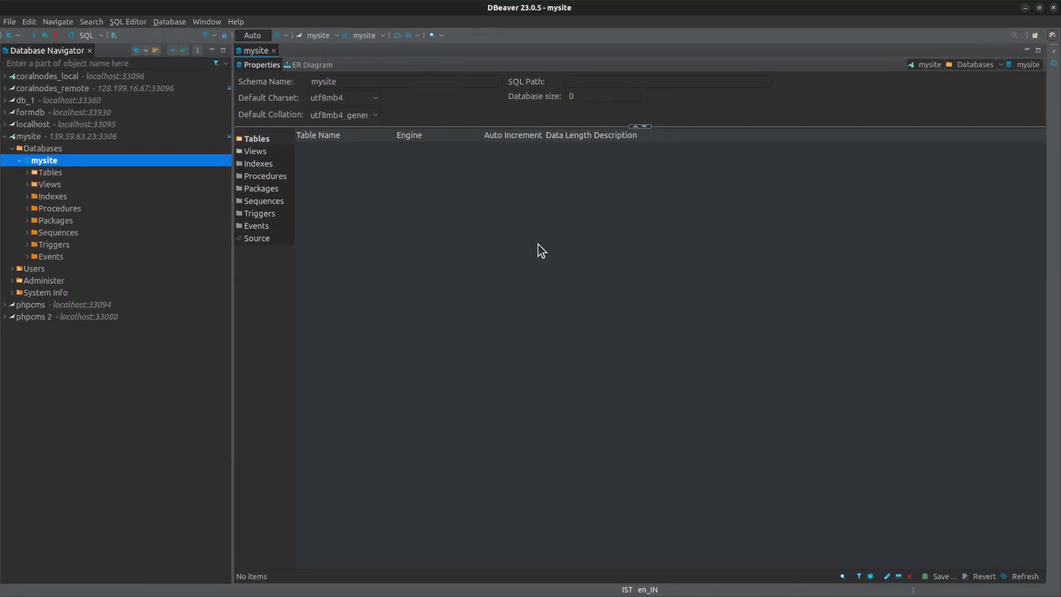
right_click(513, 239)
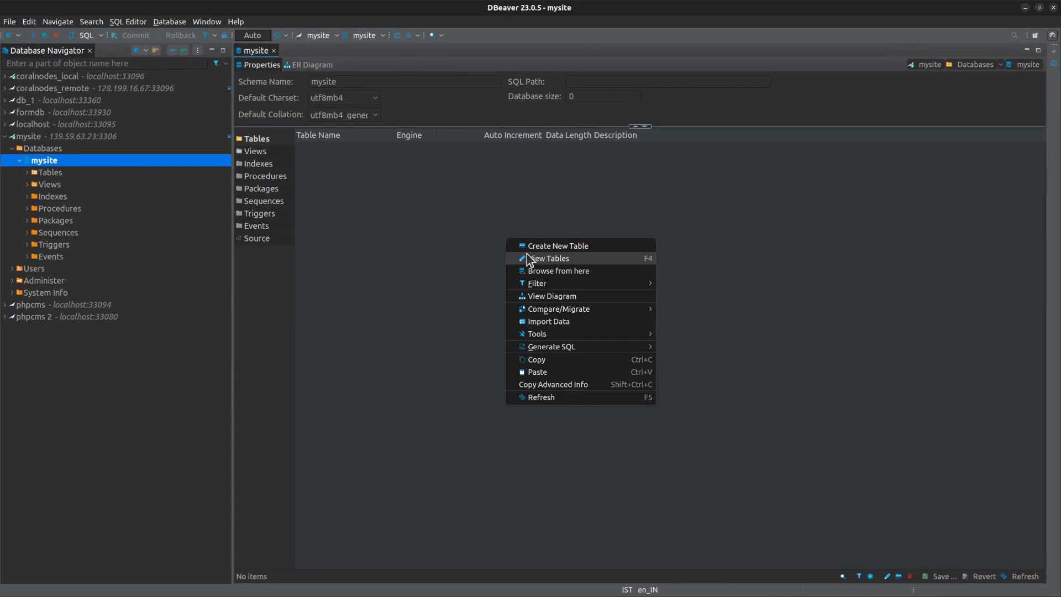
Name the new table content and add an id column of type INT with auto increment
click(557, 245)
double_click(364, 82)
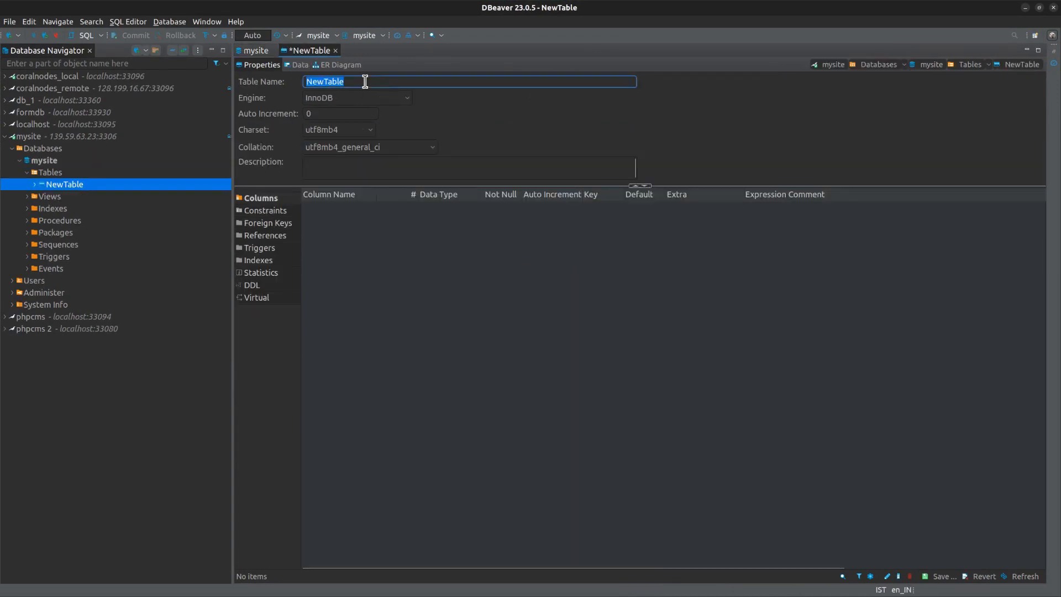
text(content)
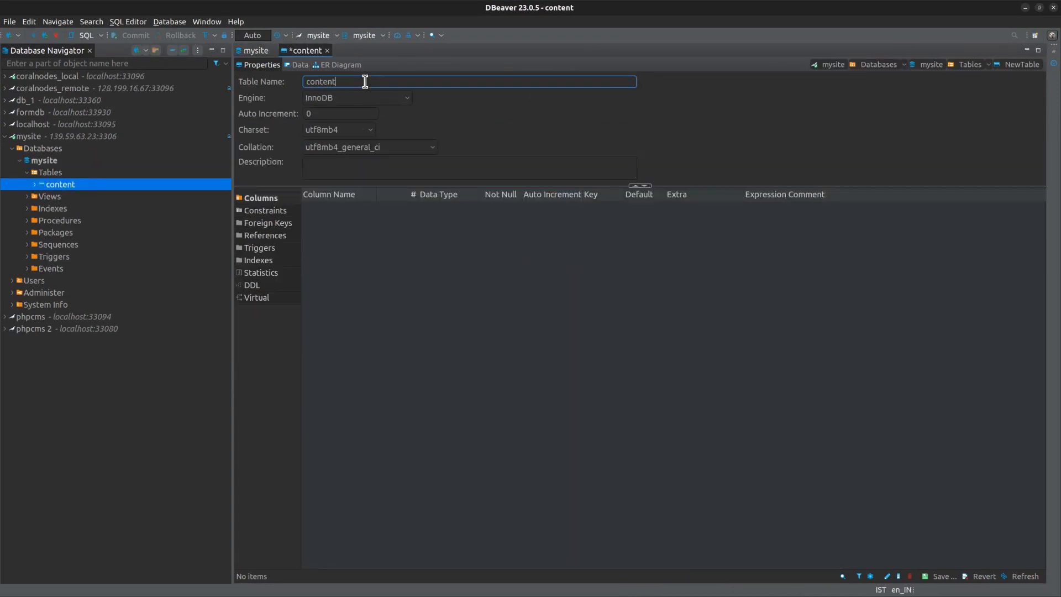
key(Tab)
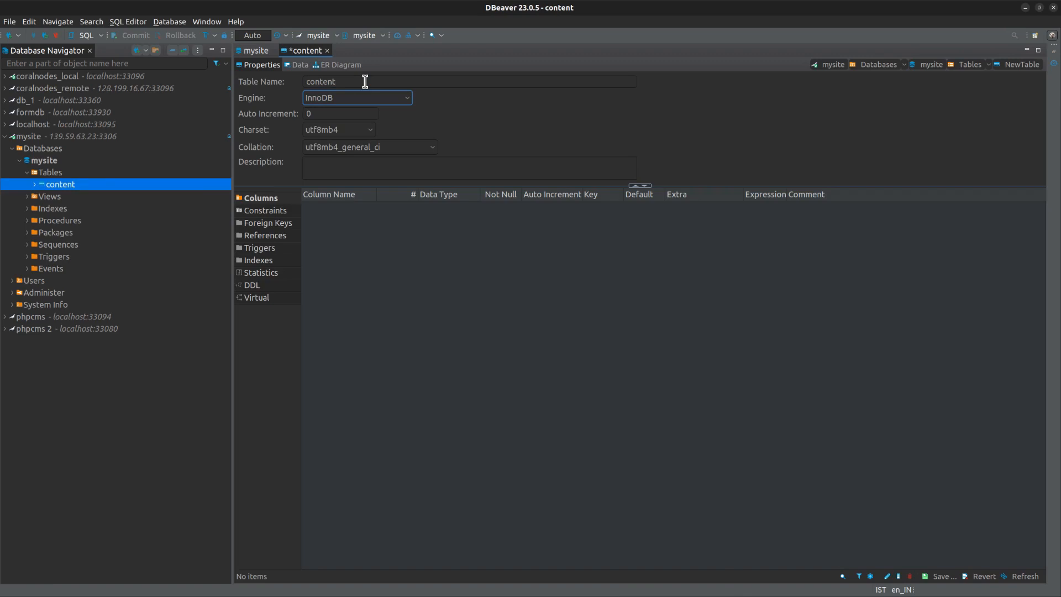
right_click(349, 241)
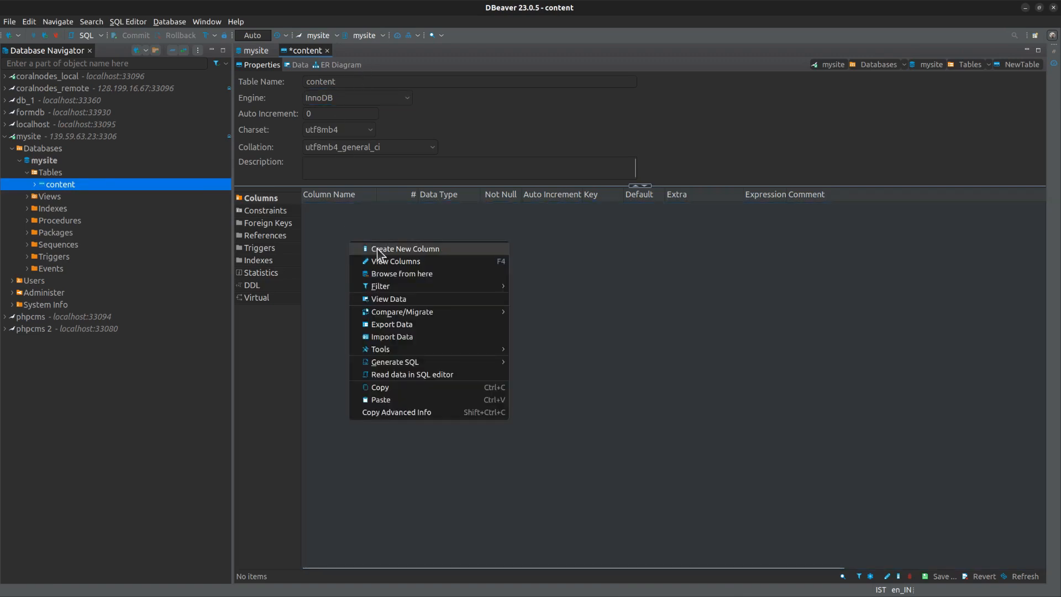
click(379, 251)
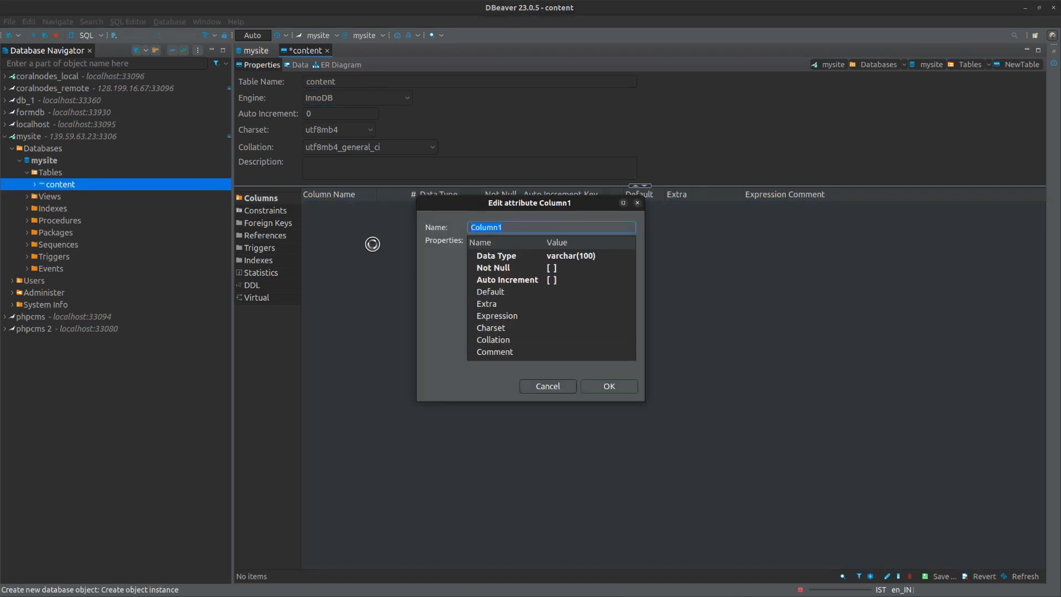
text(id)
click(580, 256)
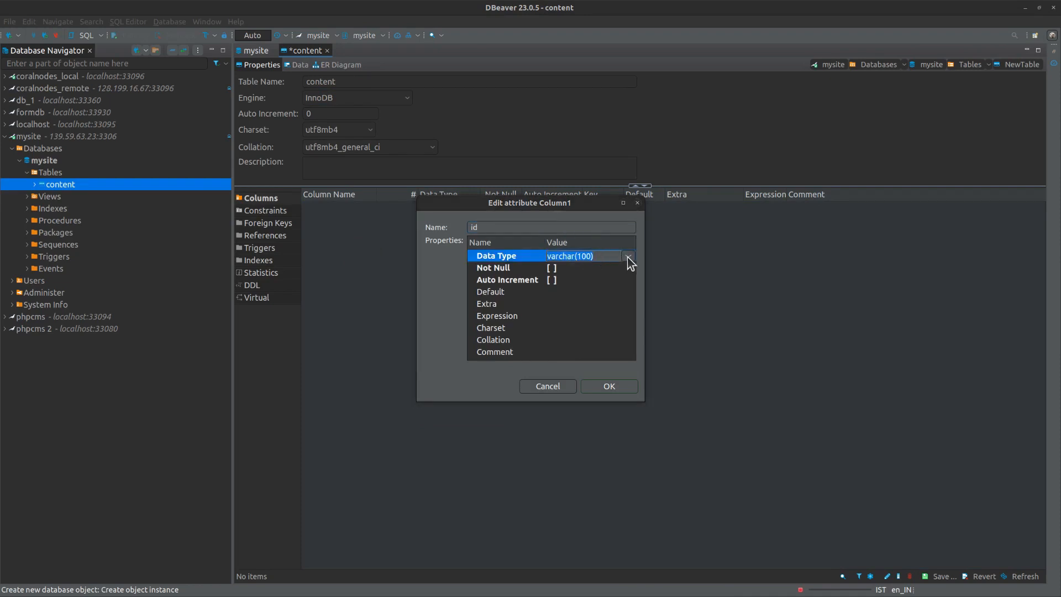
click(628, 257)
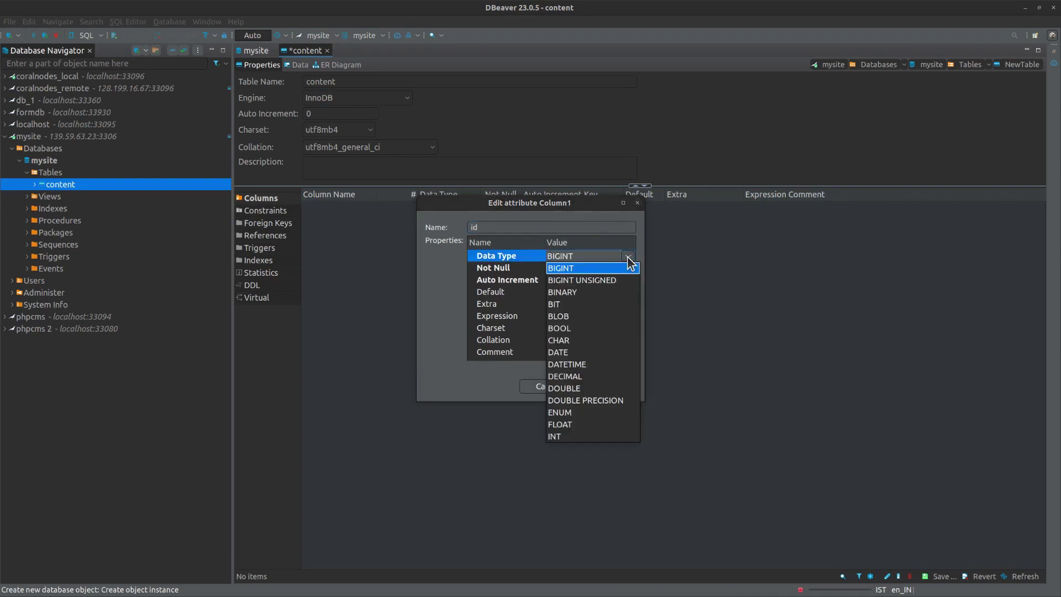
click(559, 435)
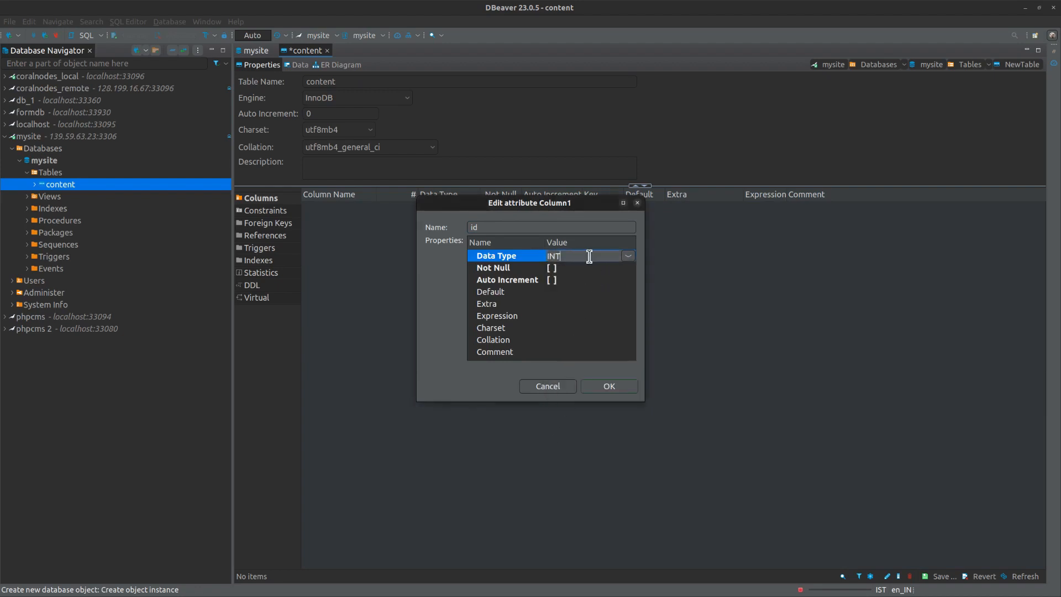
text((11))
click(553, 280)
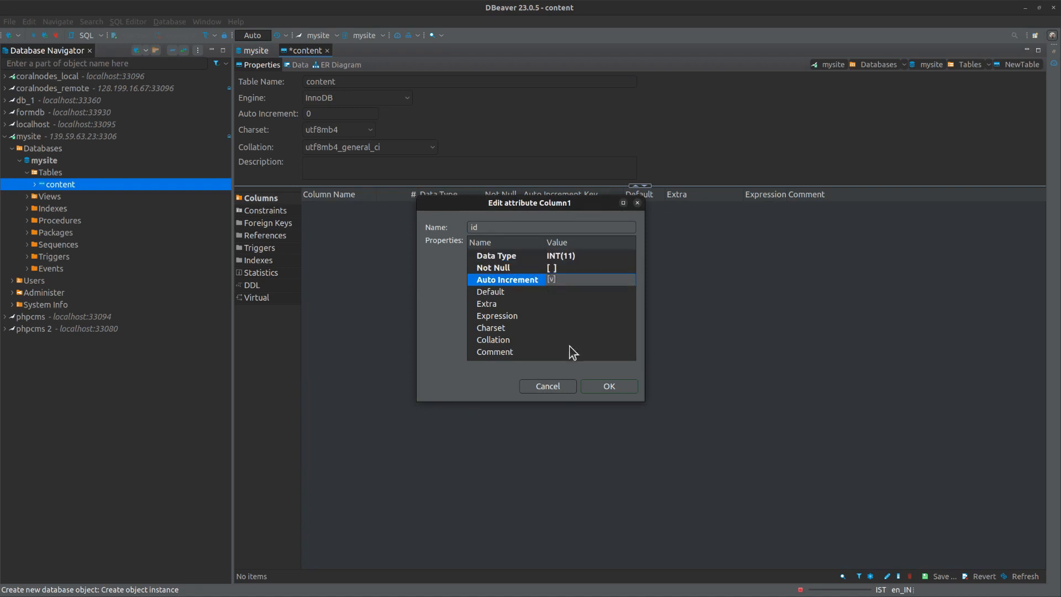
click(609, 386)
Add a title column as varchar(100) and a body column of type TEXT
right_click(446, 283)
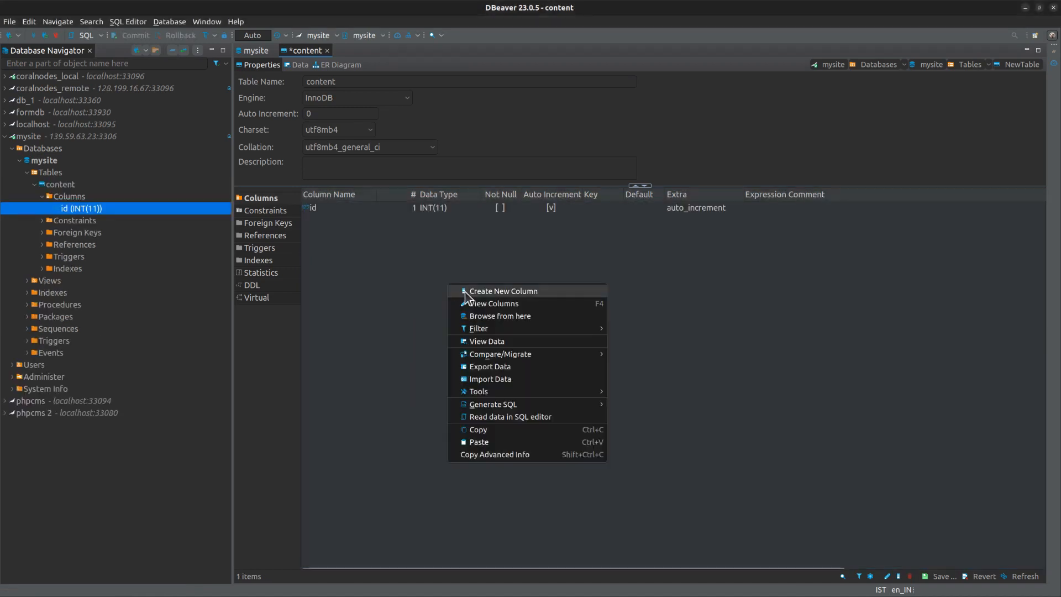
key(Escape)
right_click(472, 295)
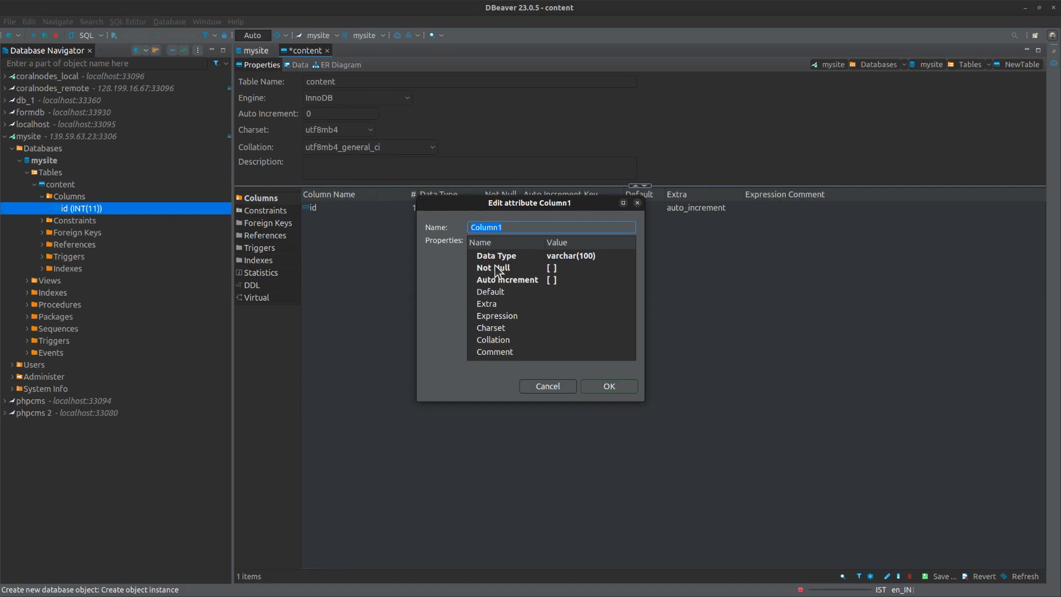
text(title)
click(498, 257)
click(609, 386)
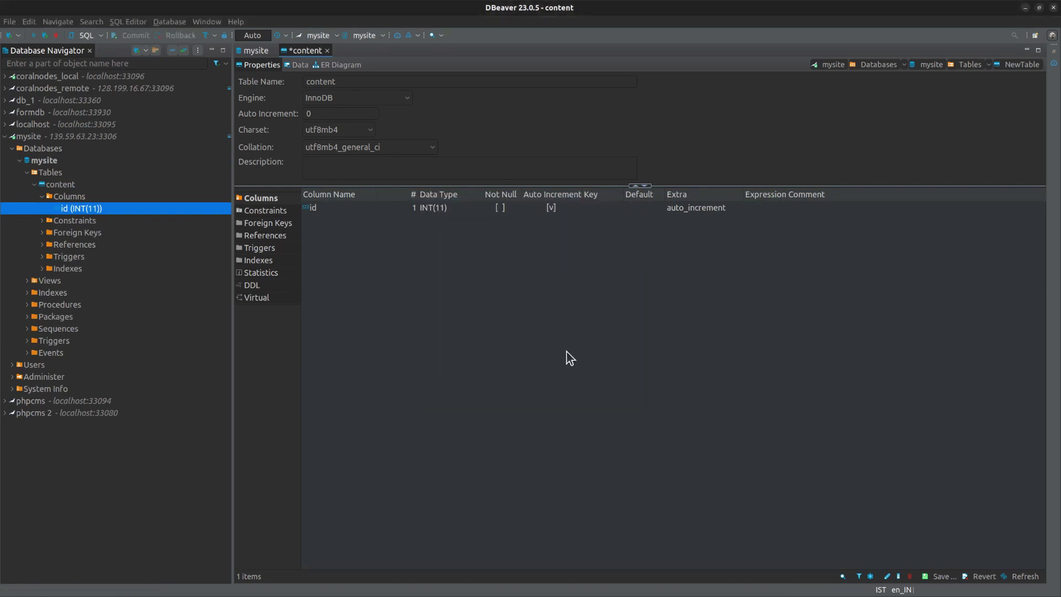
right_click(432, 266)
click(454, 276)
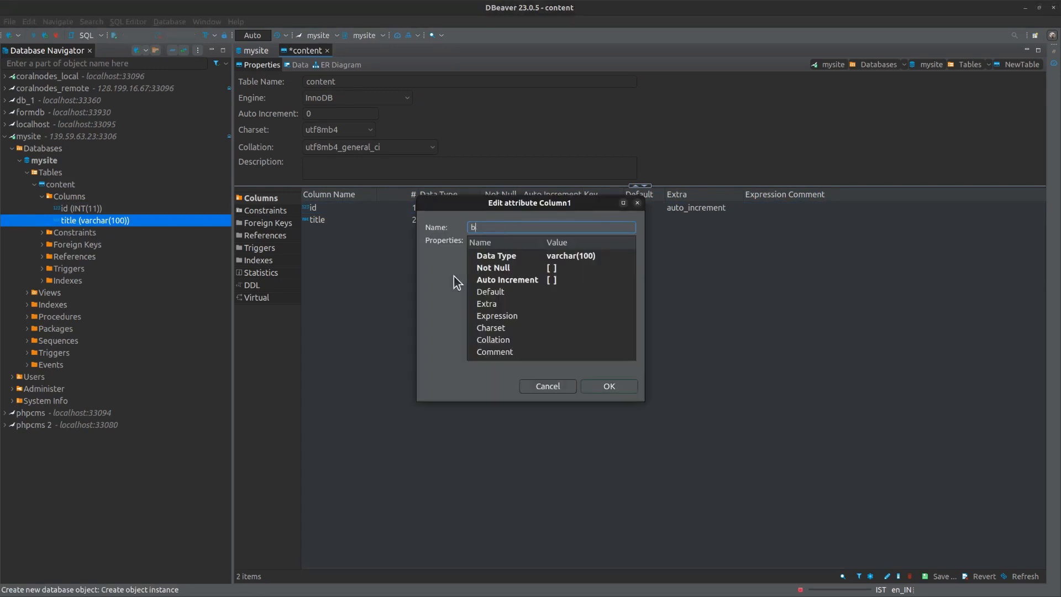
text(body)
click(585, 256)
click(628, 257)
scroll(592, 355, down, 3)
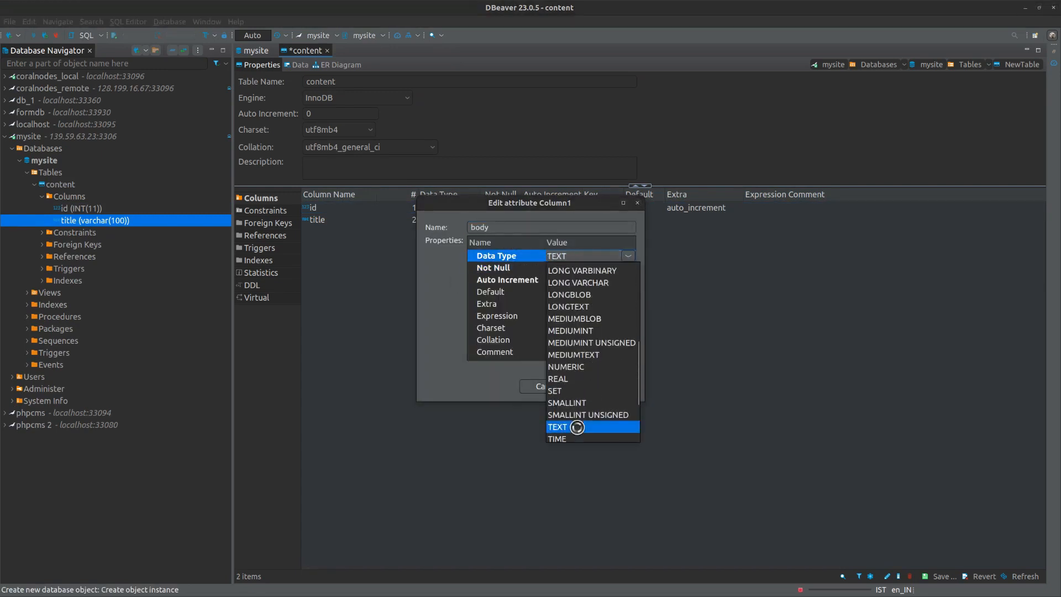
click(568, 426)
click(610, 387)
Add a primary key constraint, save and persist the table, then switch to the terminal
click(268, 210)
right_click(394, 246)
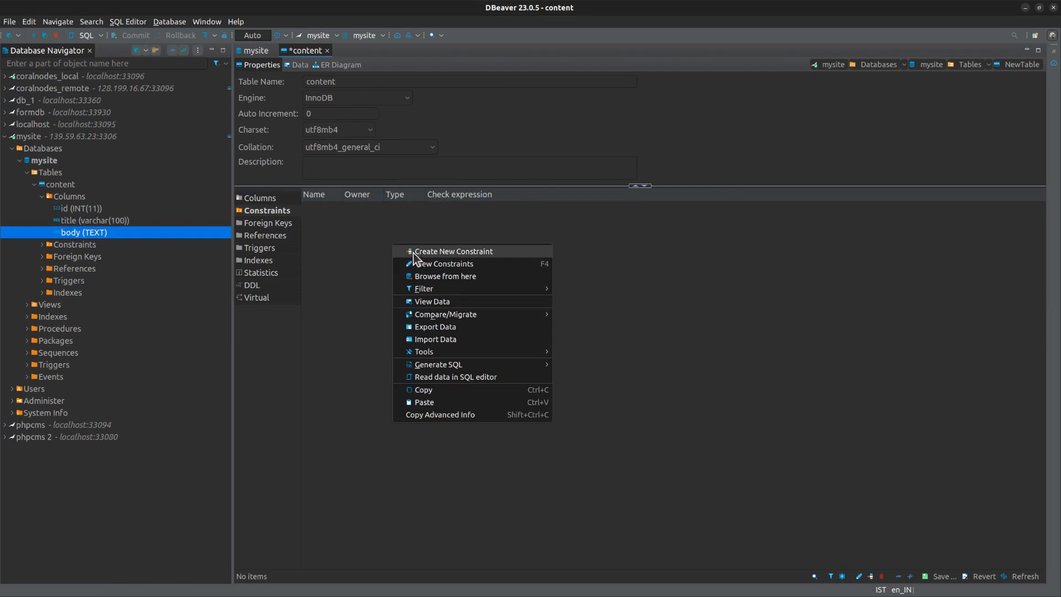
click(453, 251)
click(598, 350)
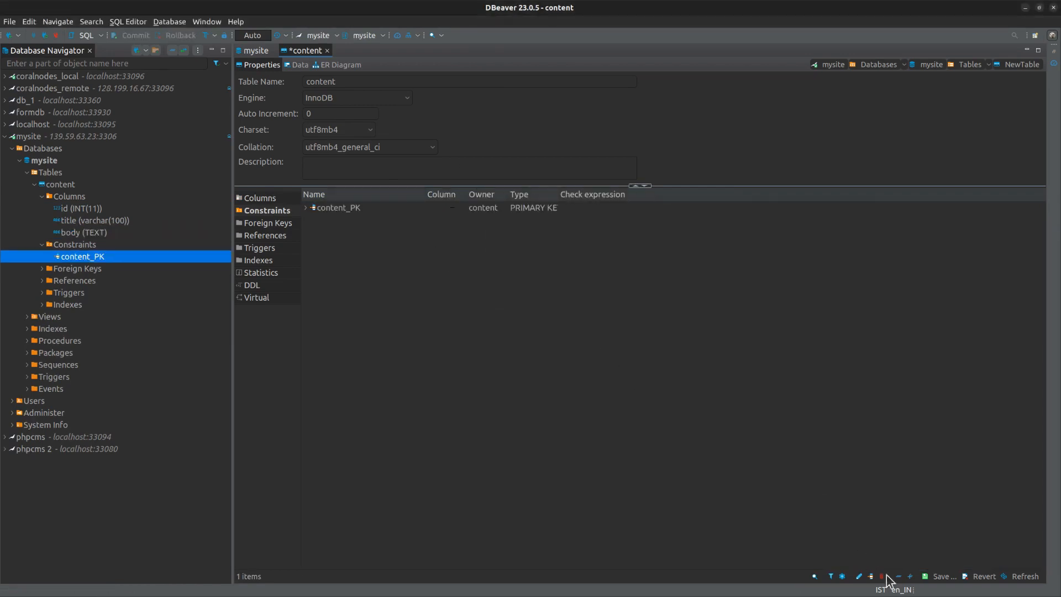
click(942, 576)
click(710, 427)
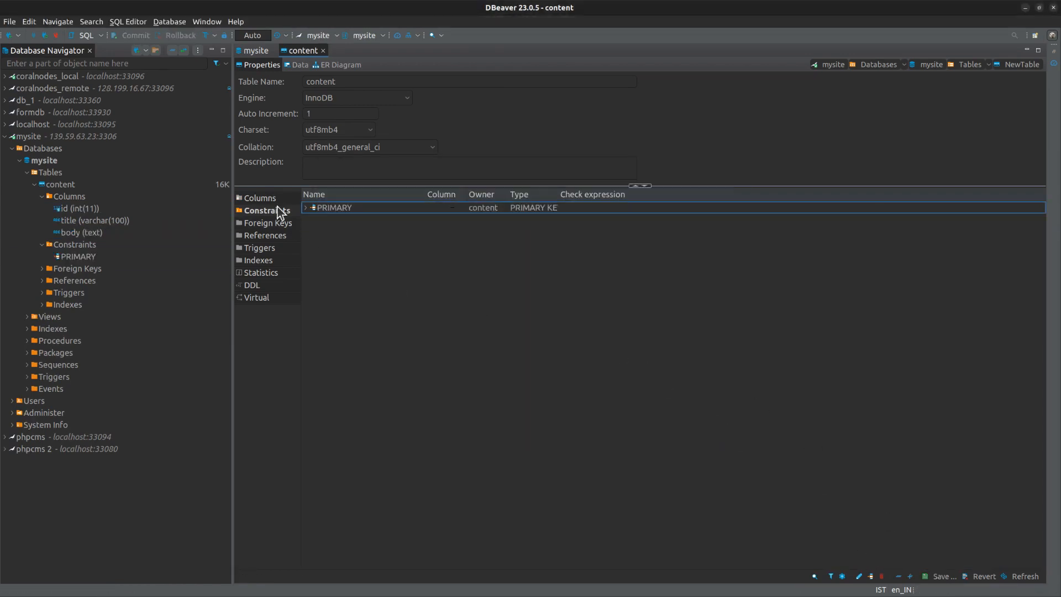
click(261, 197)
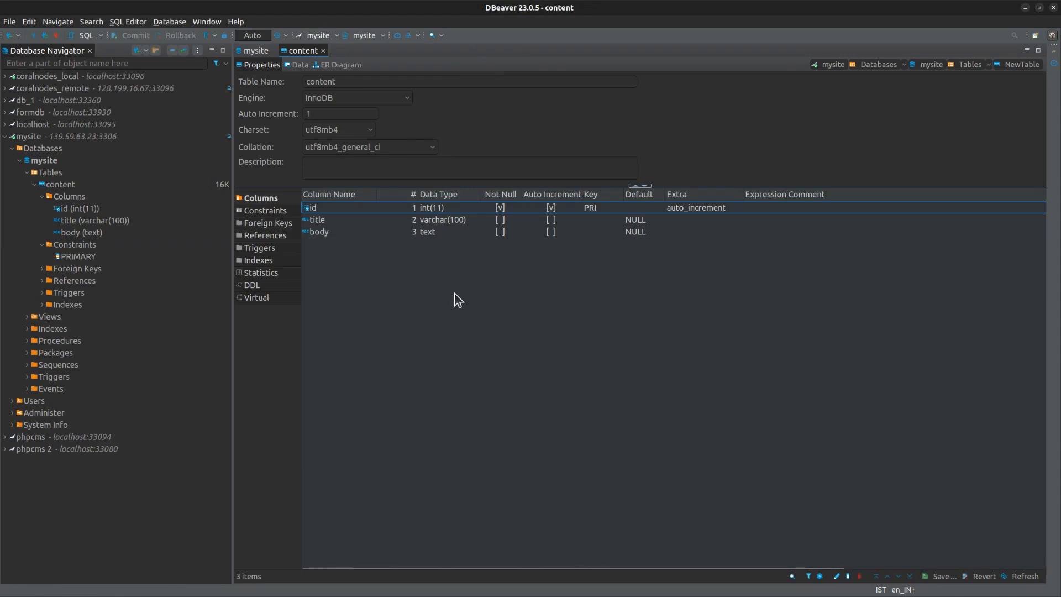
key(super+w)
click(399, 339)
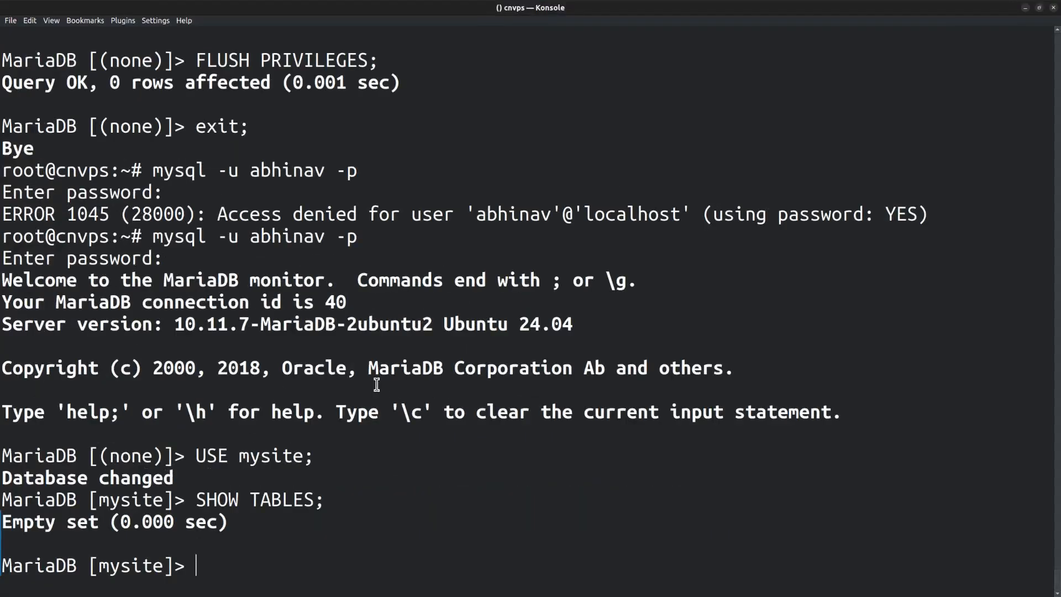
text(SHOW TABLES;)
Rerun SHOW TABLES and point out content now listed in mysite
key(Return)
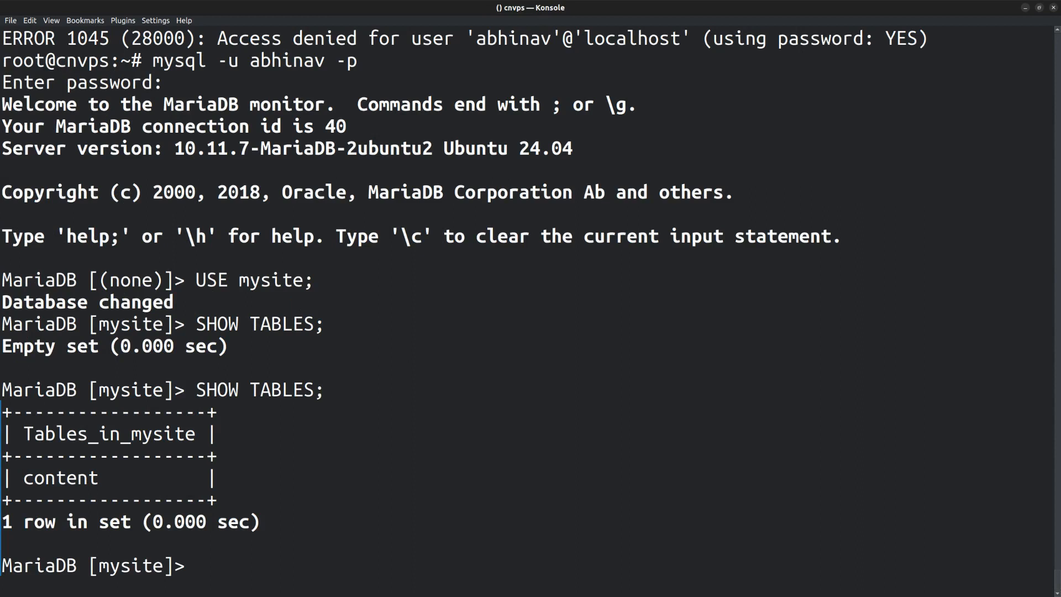
double_click(58, 479)
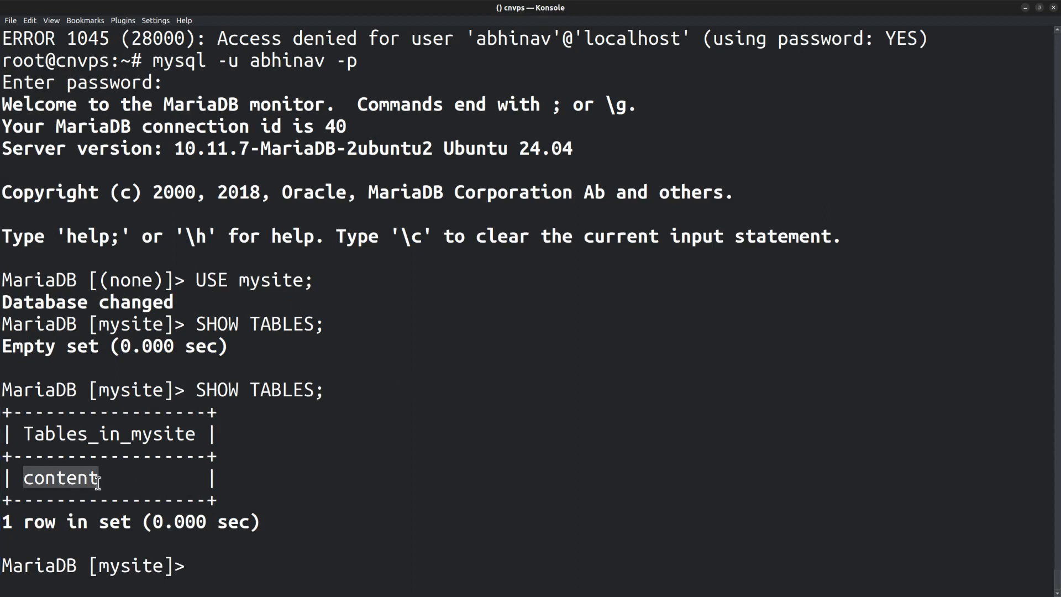
click(99, 481)
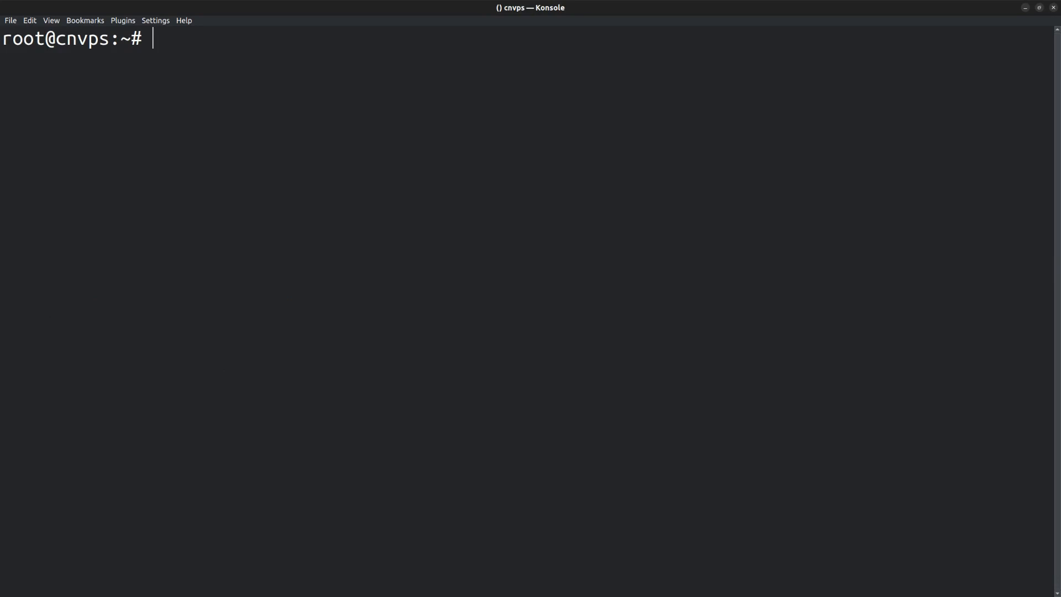
text(ap)
text(t search )
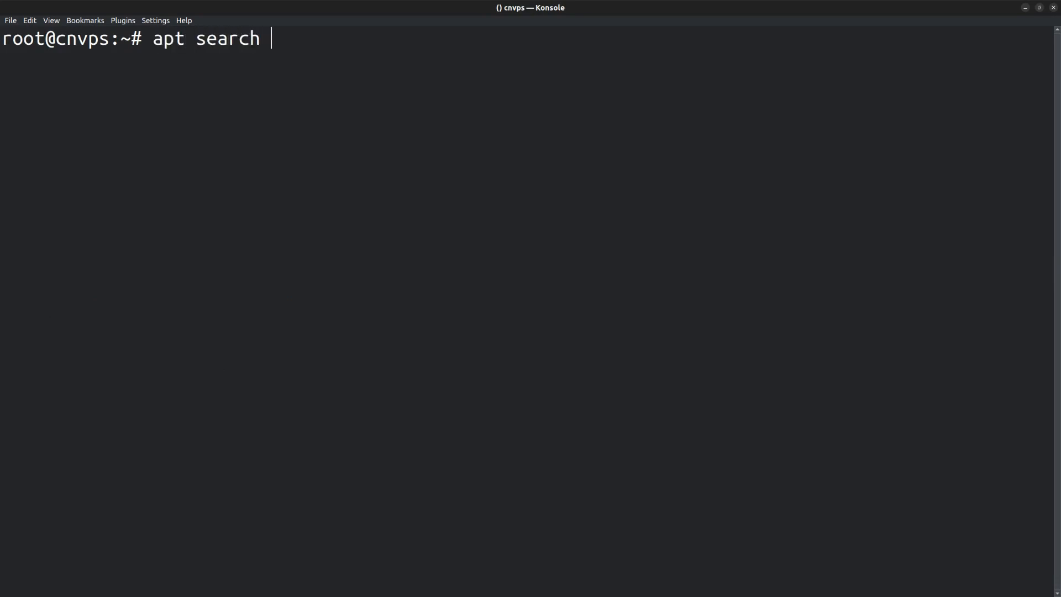
text(ne)
text(t-tools)
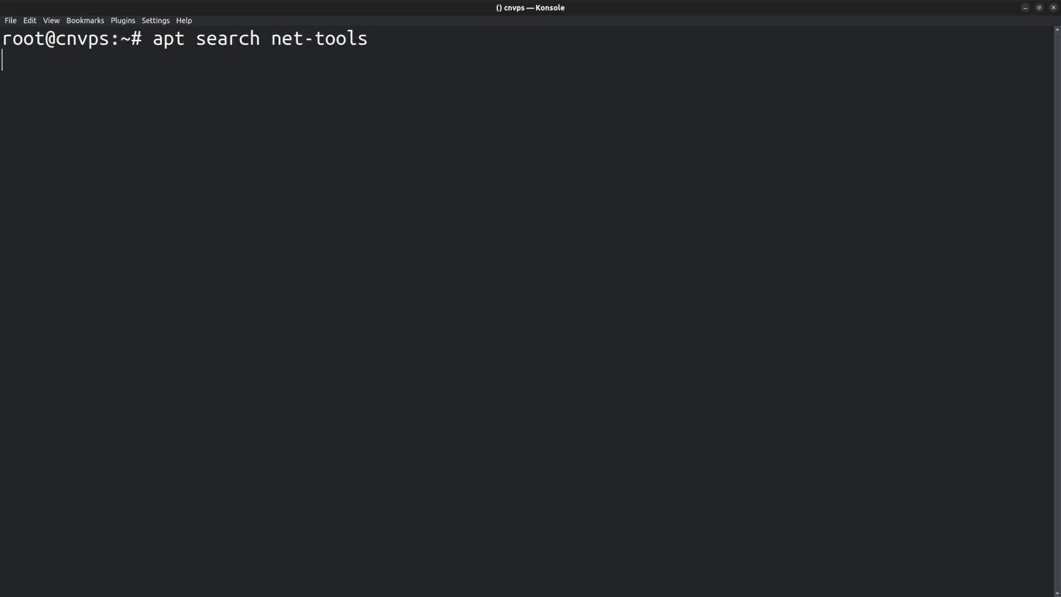
Search apt for net-tools, install it, and clear the terminal screen
key(Return)
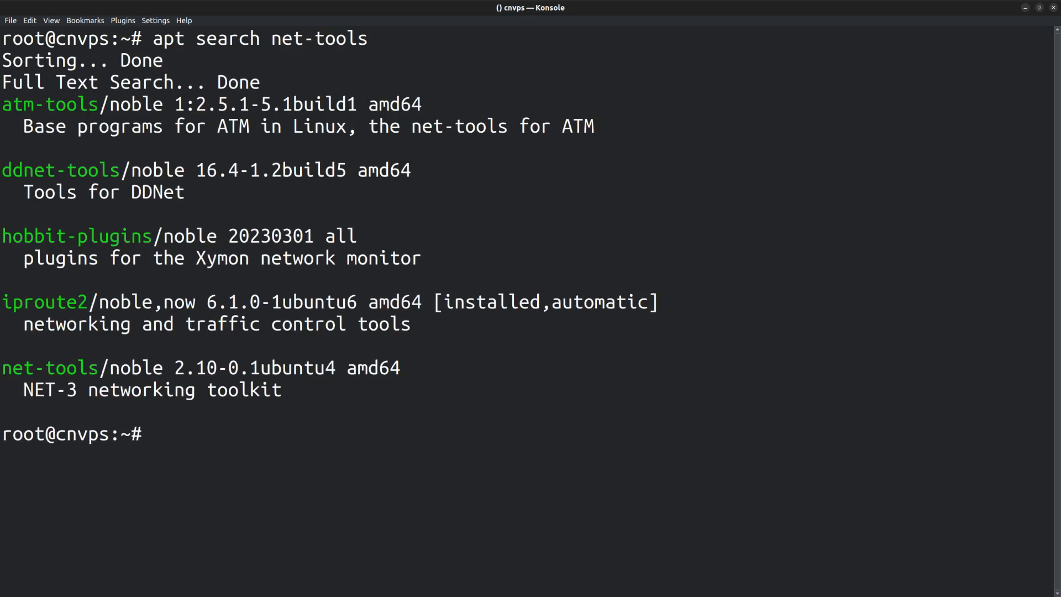
text(ap)
text(t install net)
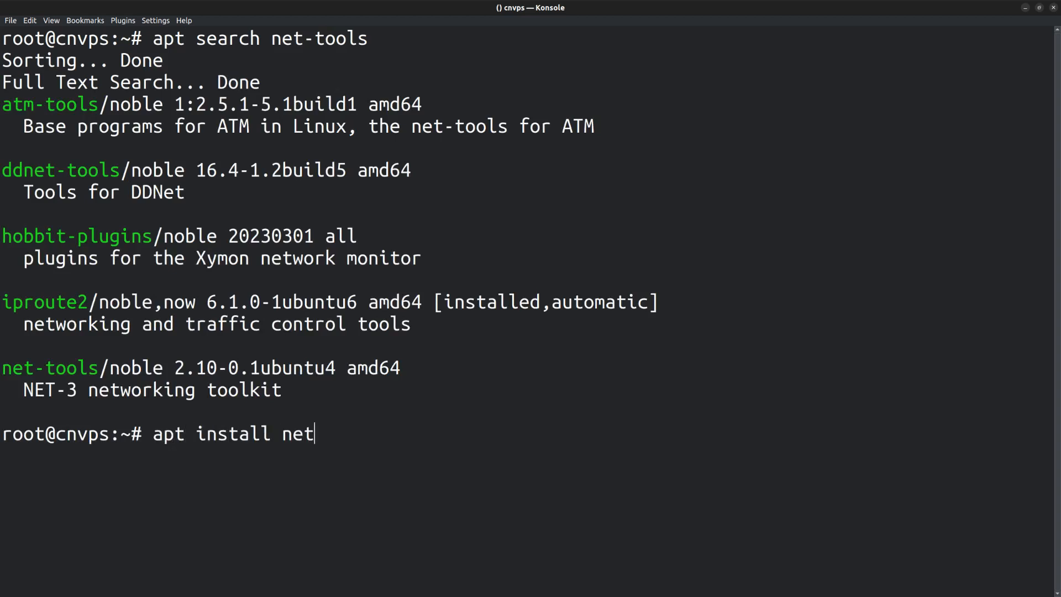
text(-tools)
key(Return)
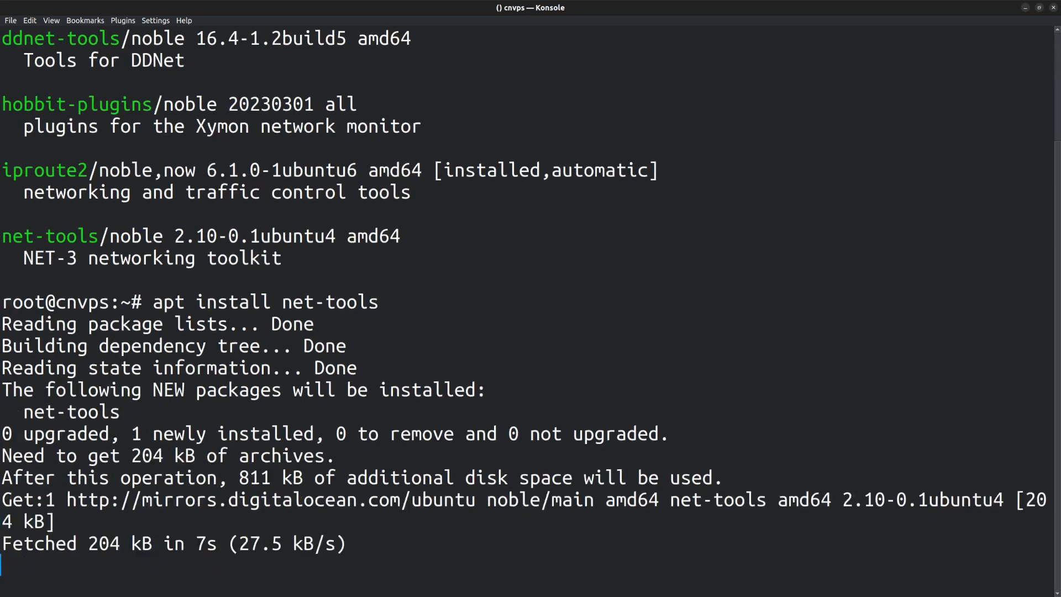
key(ctrl+l)
text(netstat )
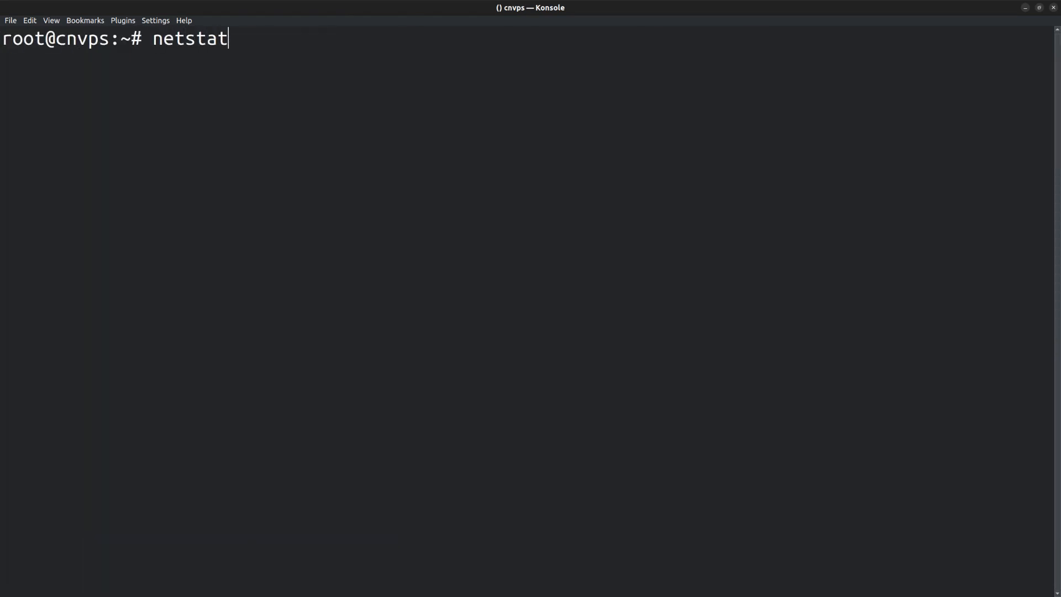
text(-tul)
text(n)
Run netstat -tuln and highlight MariaDB listening only on 127.0.0.1:3306, then switch to DBeaver
key(Return)
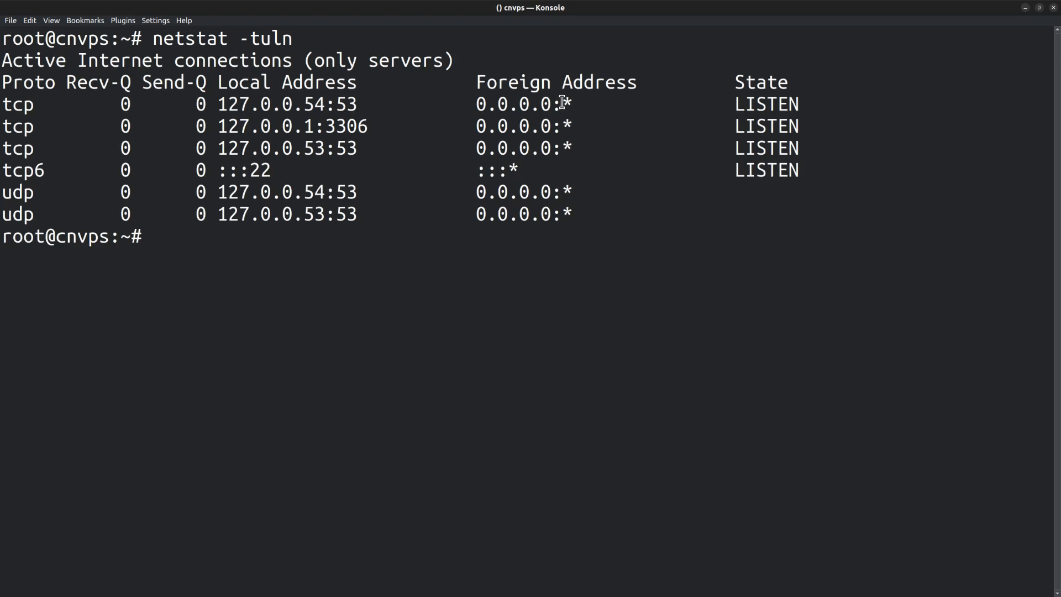
drag(218, 126, 310, 127)
drag(331, 127, 369, 126)
click(373, 127)
drag(219, 126, 316, 126)
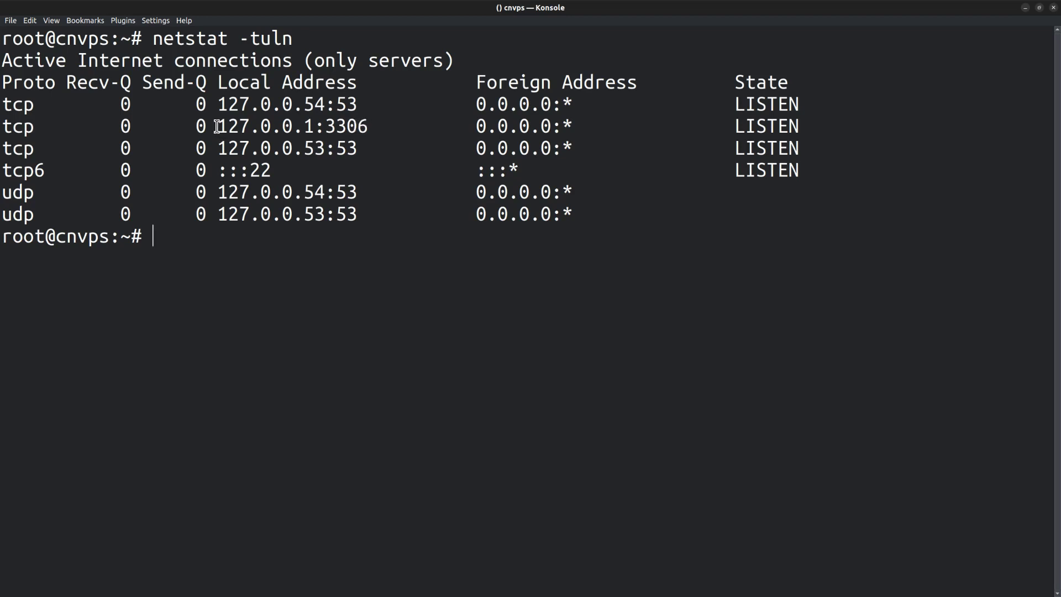
click(316, 126)
key(alt+Tab)
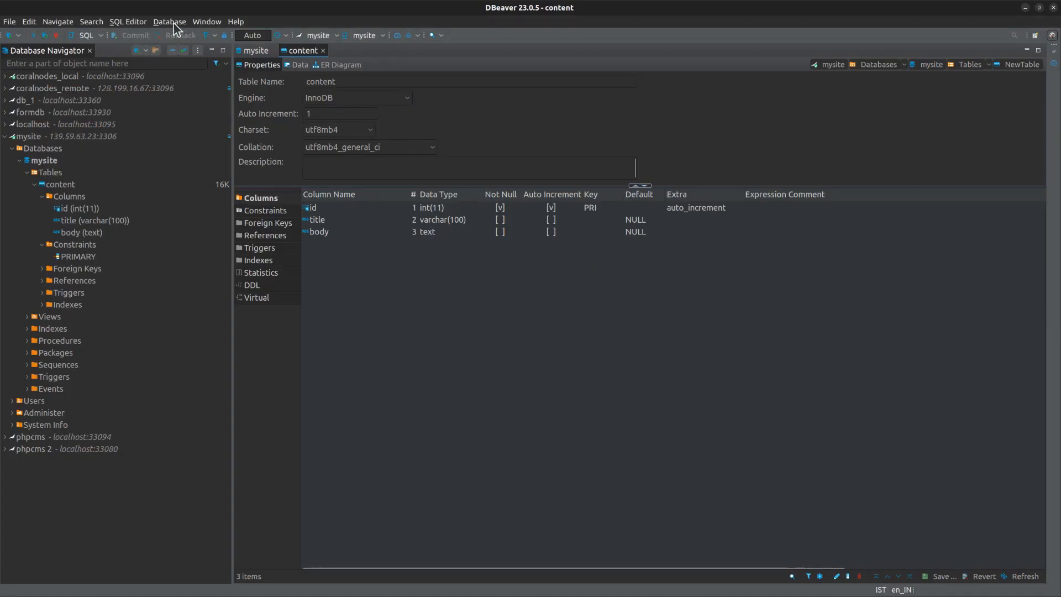
Start a new database connection and choose MariaDB as the driver
click(171, 22)
click(199, 34)
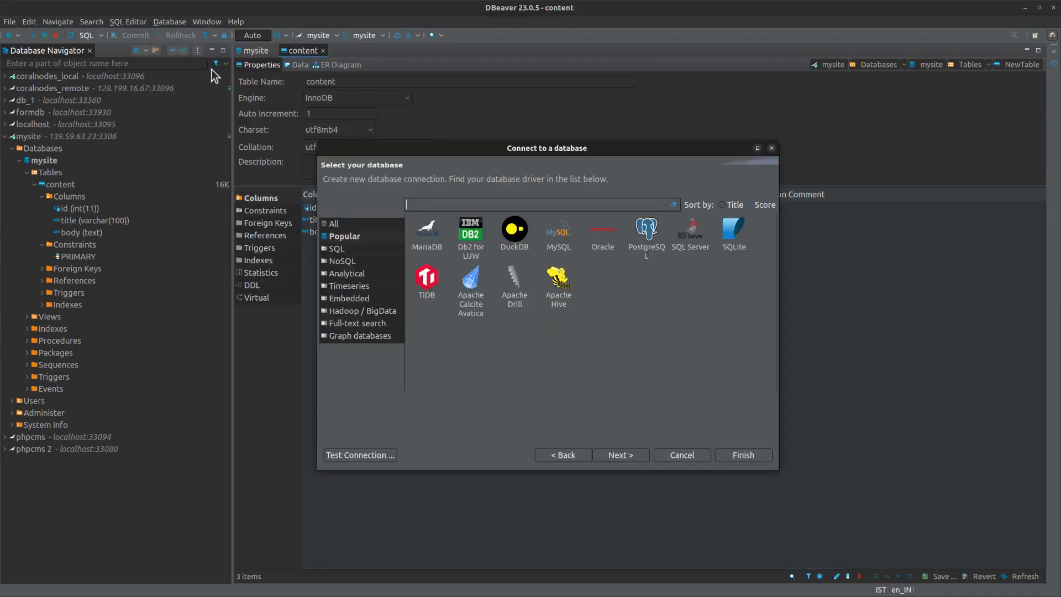
click(428, 234)
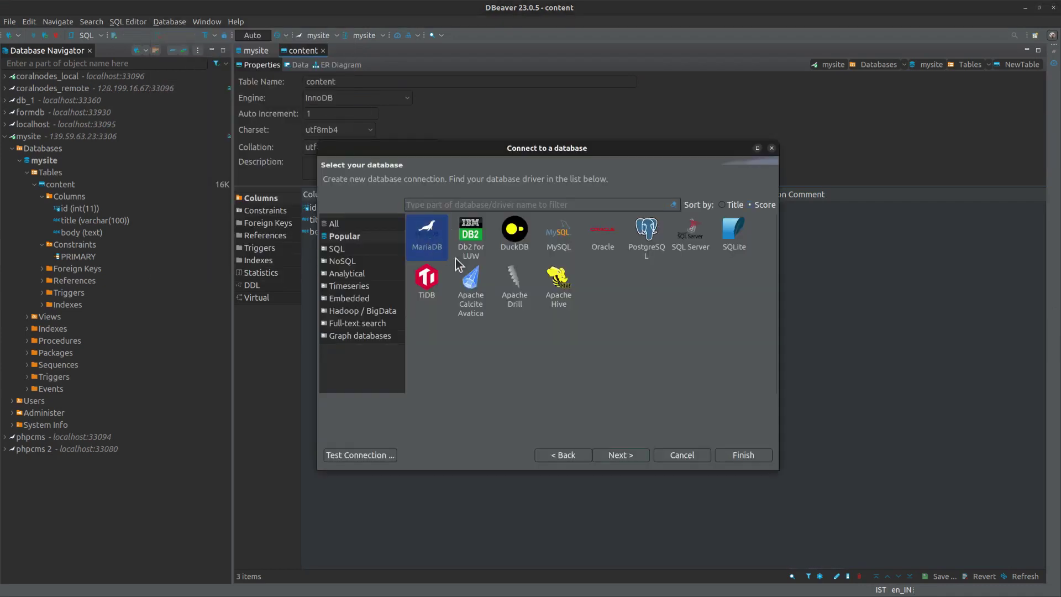
click(620, 454)
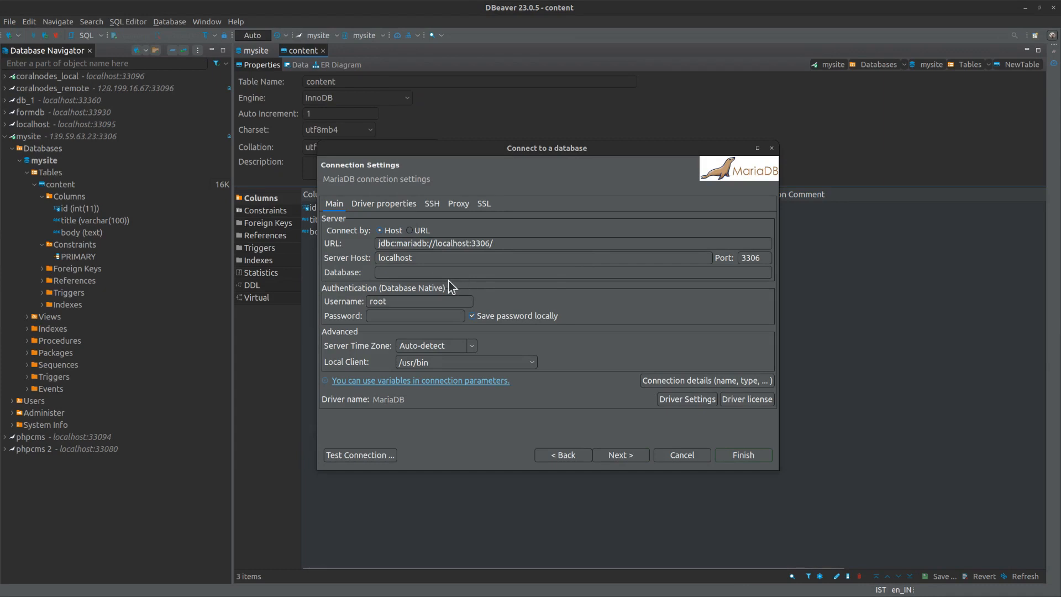
Enter host 139.59.63.23, database mysite, username abhinav and its password
double_click(431, 259)
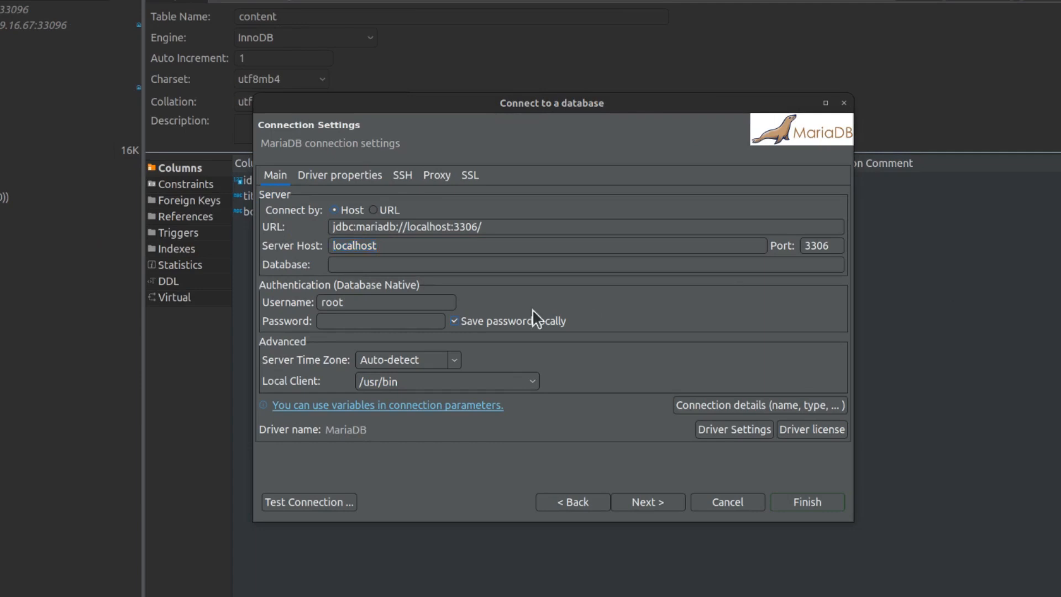
double_click(360, 246)
text(139.59.63.23)
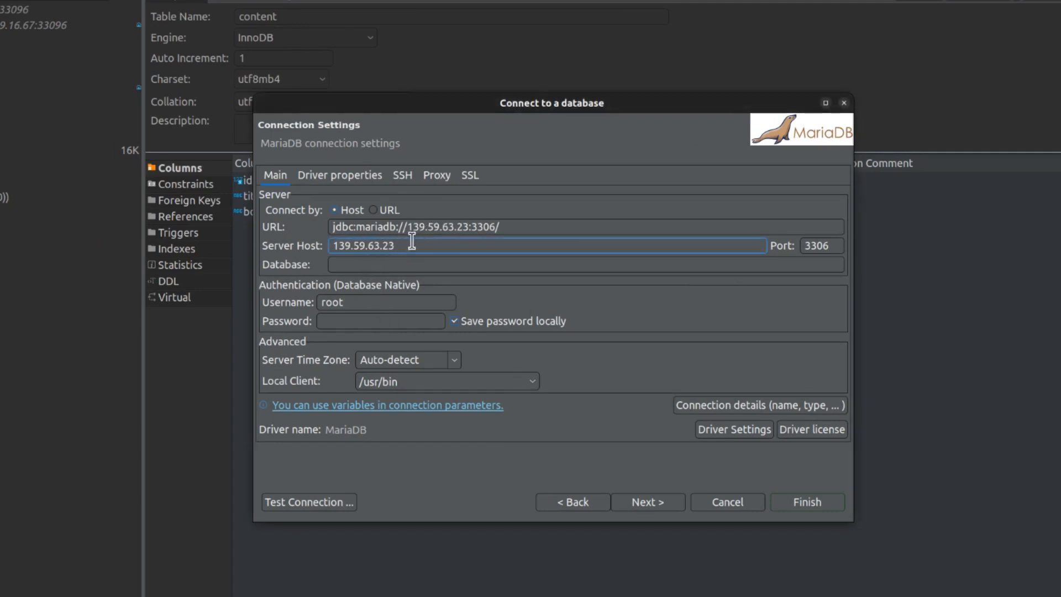
click(416, 264)
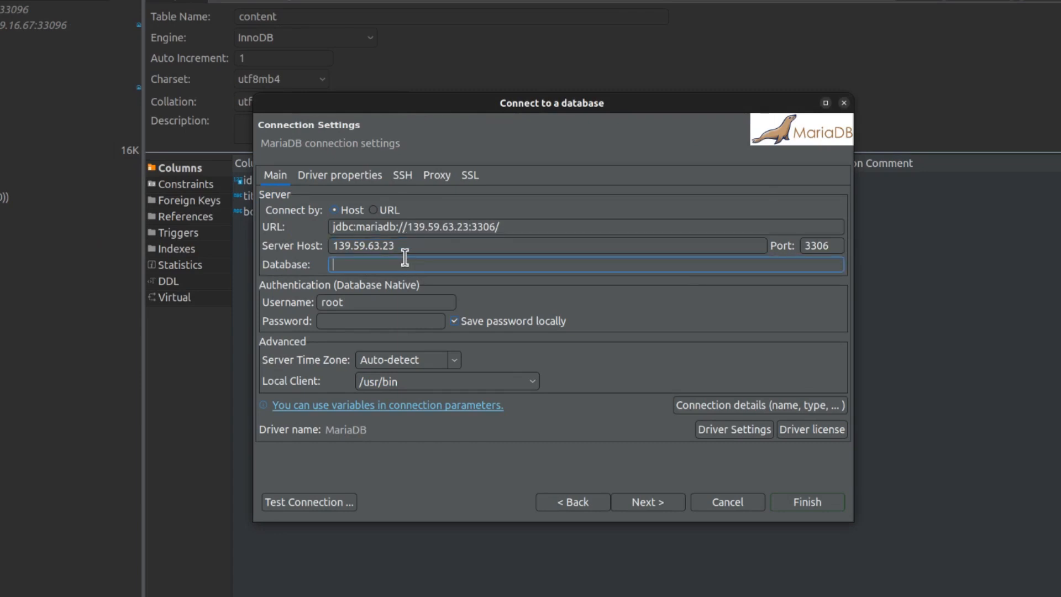
text(mysite)
double_click(382, 302)
text(abhinav)
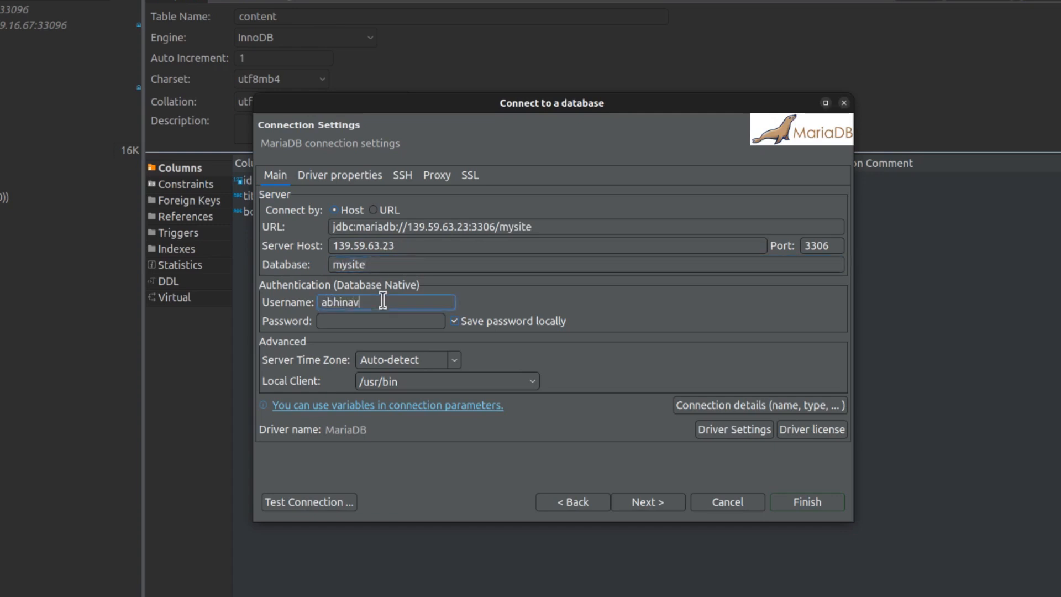
key(Tab)
text(•••••)
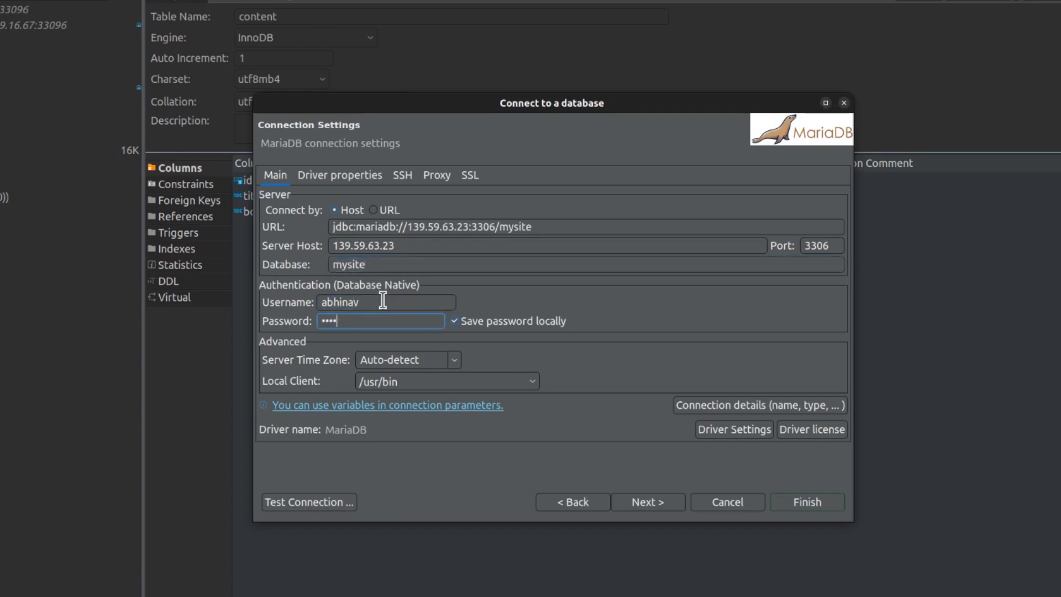
Test the connection and view the details of the connection refused error
click(357, 455)
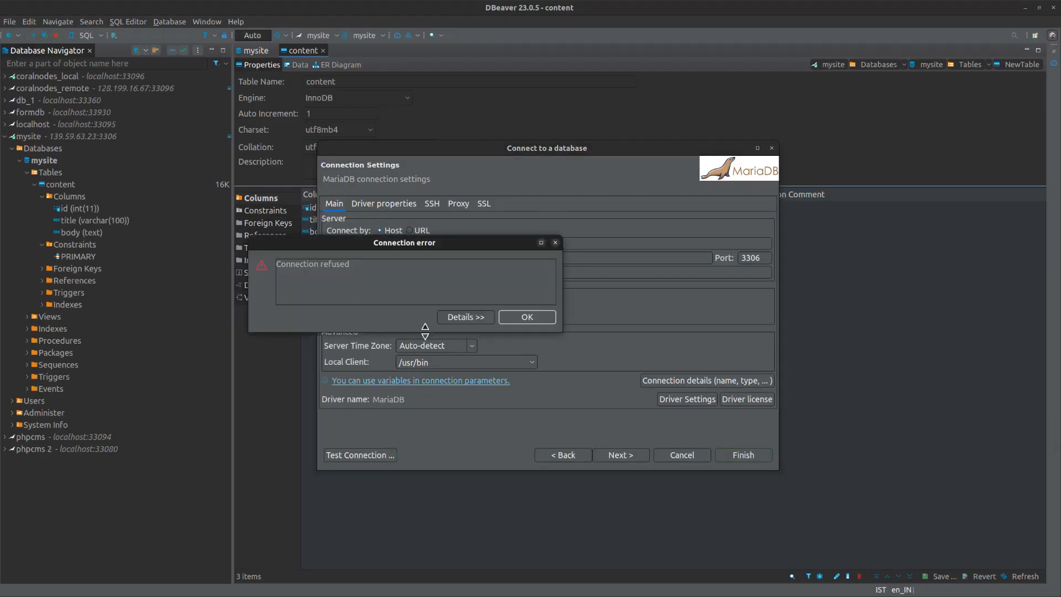
click(460, 317)
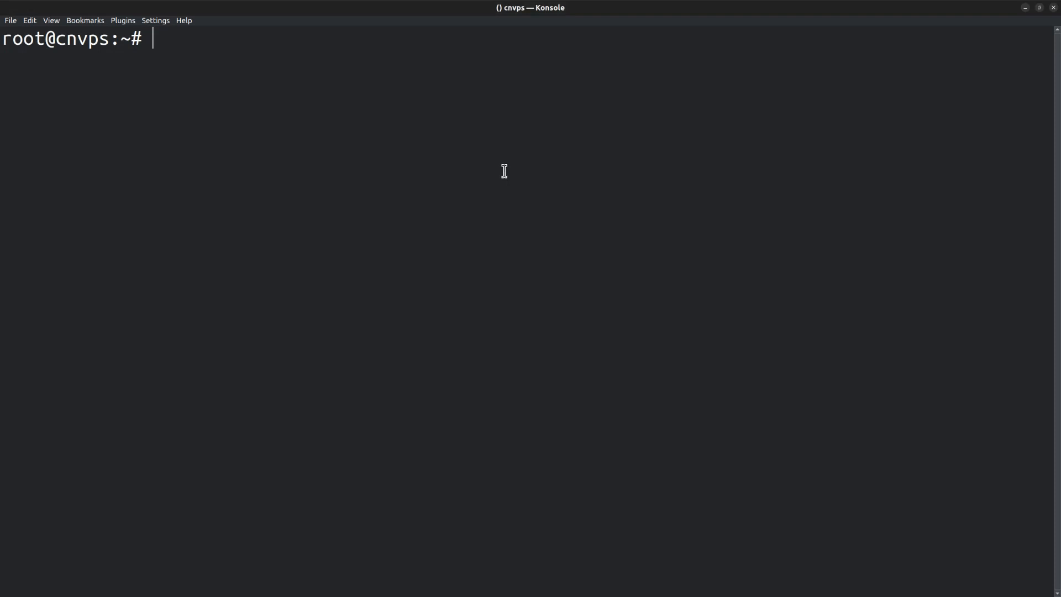
text(ls /etc/mys)
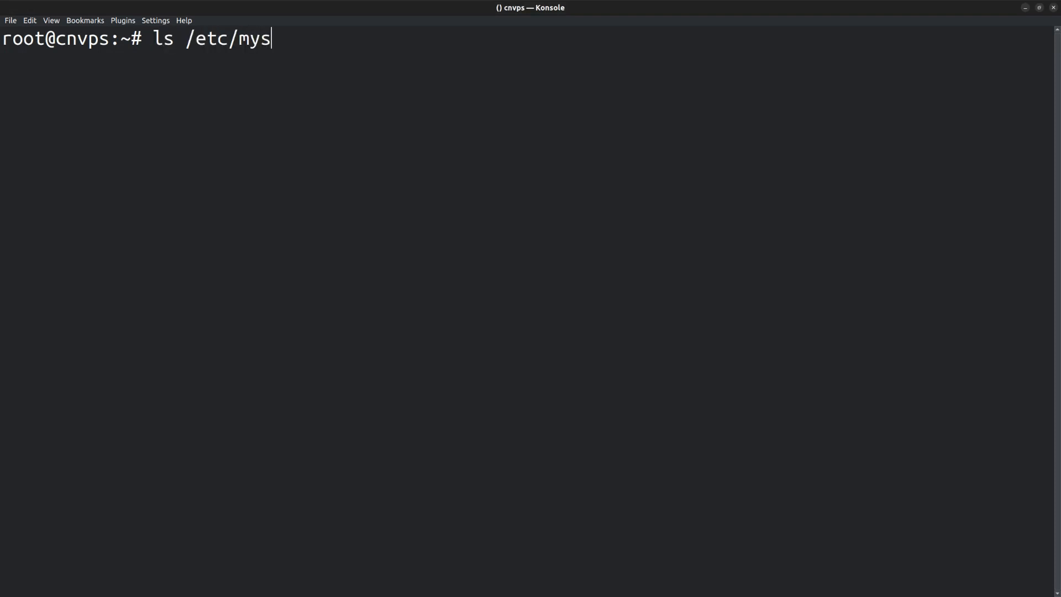
text(ql)
List /etc/mysql, clear the screen and compose a find/grep command for bind-address in *.cnf files
key(Return)
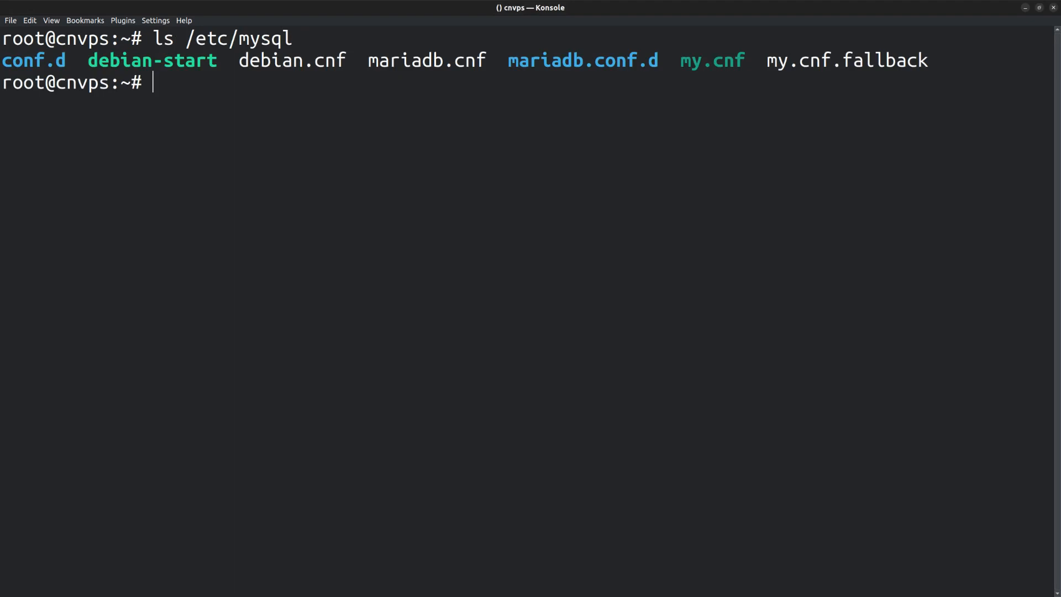
double_click(690, 65)
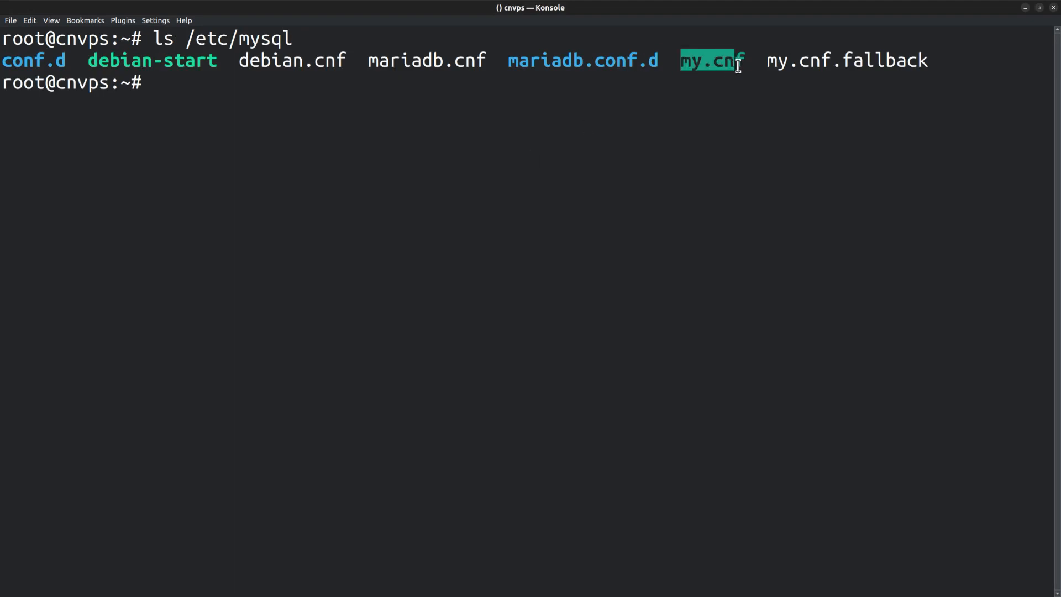
click(736, 64)
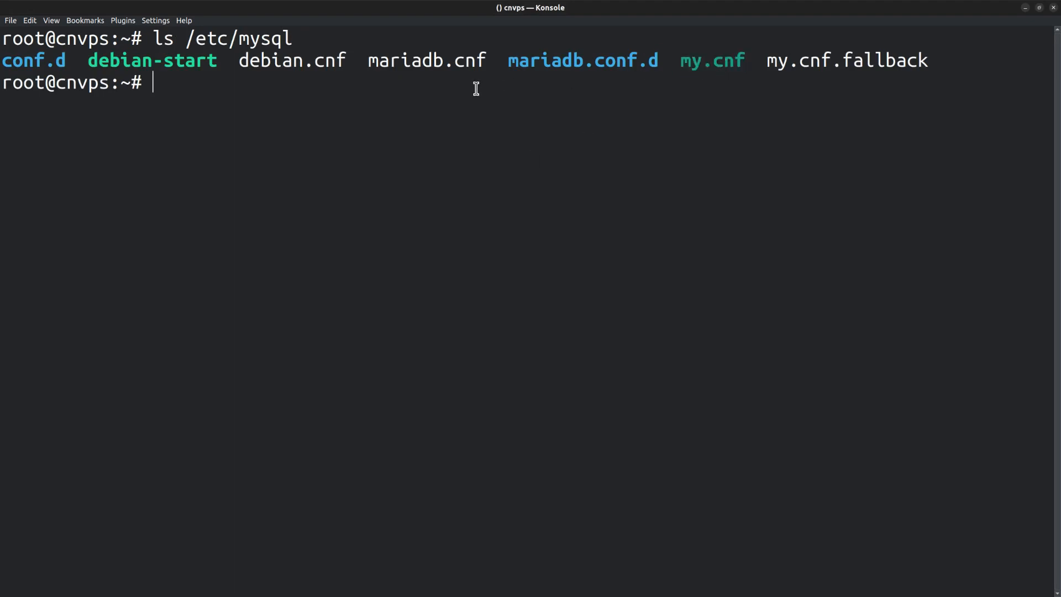
key(ctrl+l)
text(fi)
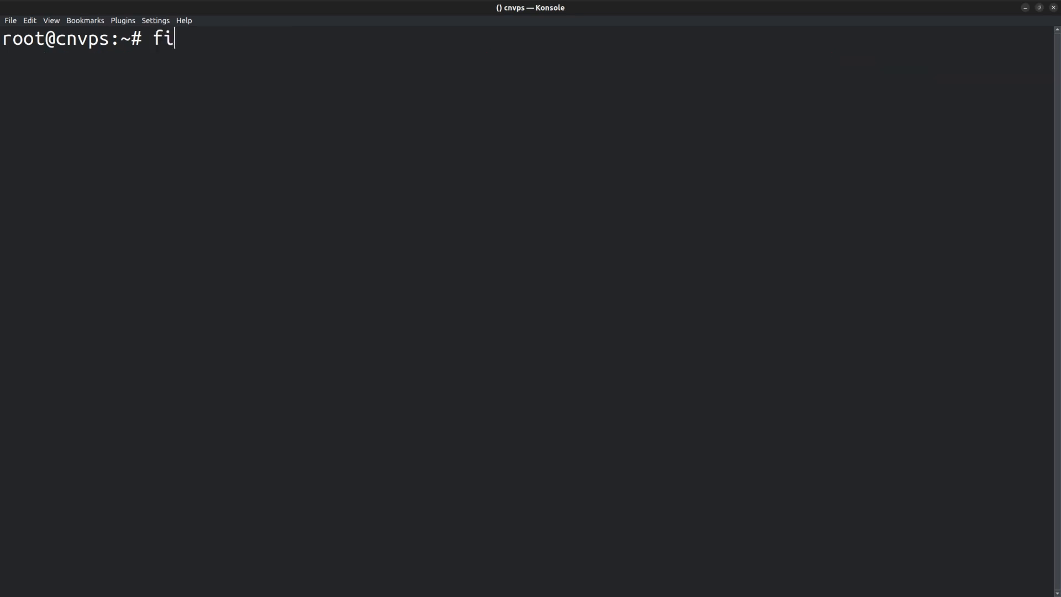
text(nd /etc/mys)
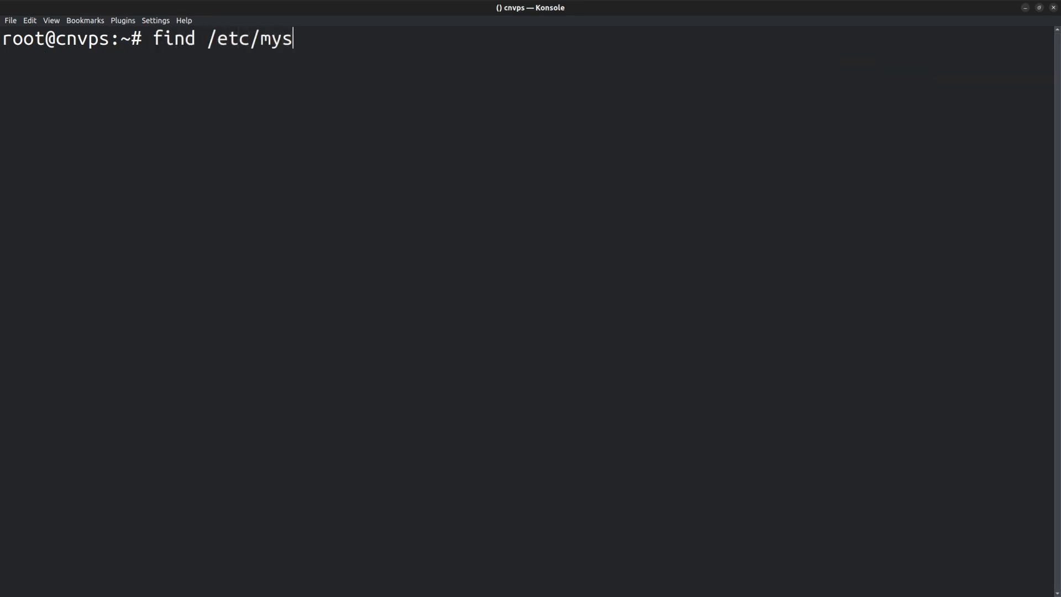
text(ql/ -)
text(name ')
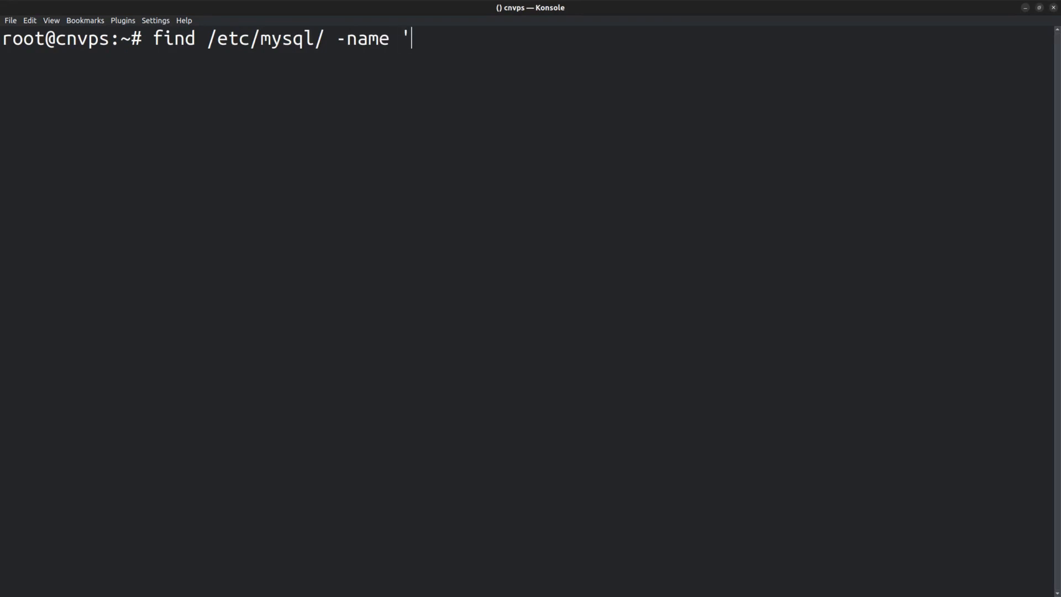
text(*.conf)
key(BackSpace)
key(BackSpace)
key(BackSpace)
text(nf)
text(' -exe)
text(c grep -i )
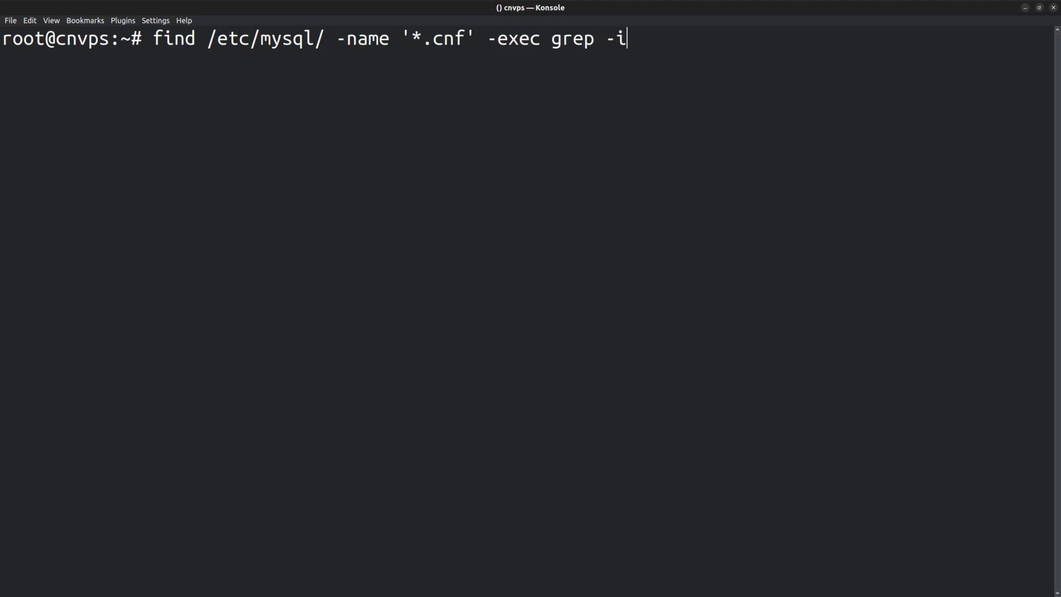
text(')
text(bind-addres)
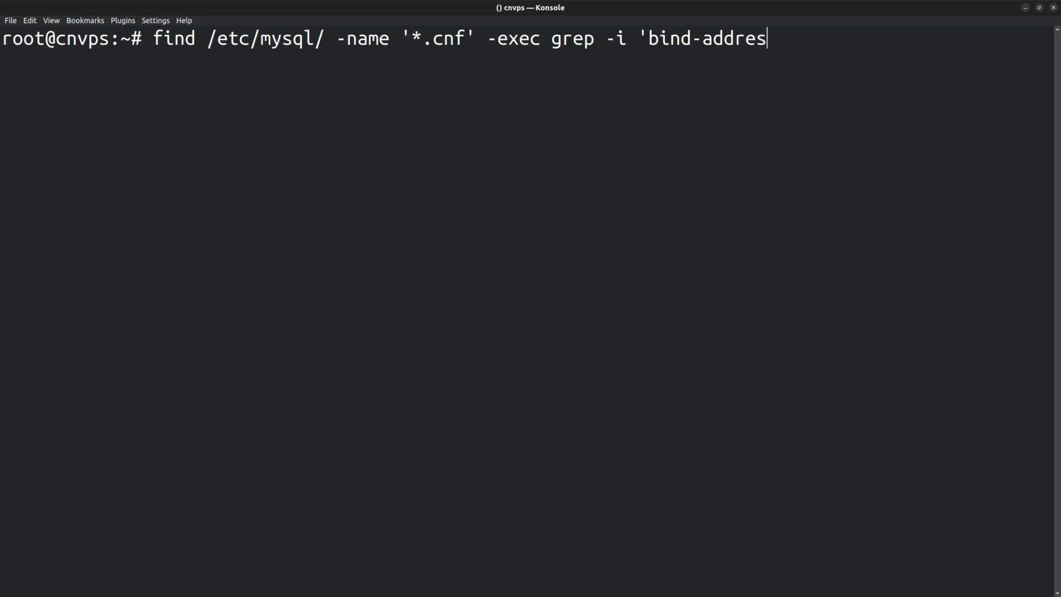
text(s')
text( {} )
text(+)
Run the search and point out 60-galera.cnf with its commented-out bind-address 0.0.0.0
key(Return)
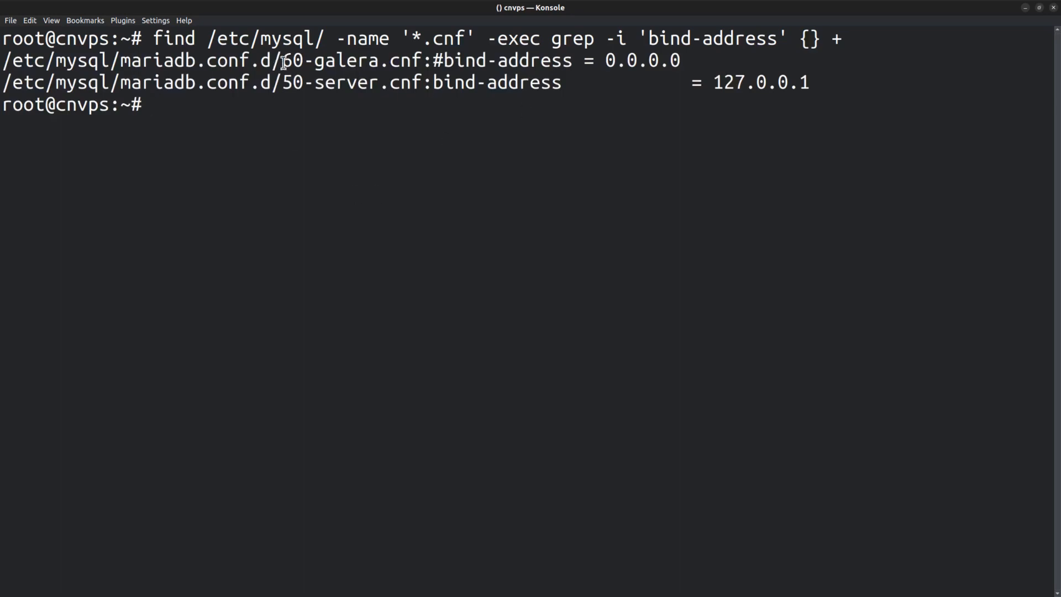
drag(282, 60, 368, 60)
click(255, 60)
drag(3, 61, 410, 64)
drag(433, 60, 572, 61)
click(465, 66)
double_click(436, 60)
Point out 50-server.cnf setting bind-address to 127.0.0.1 and select its path for pasting
drag(3, 83, 561, 82)
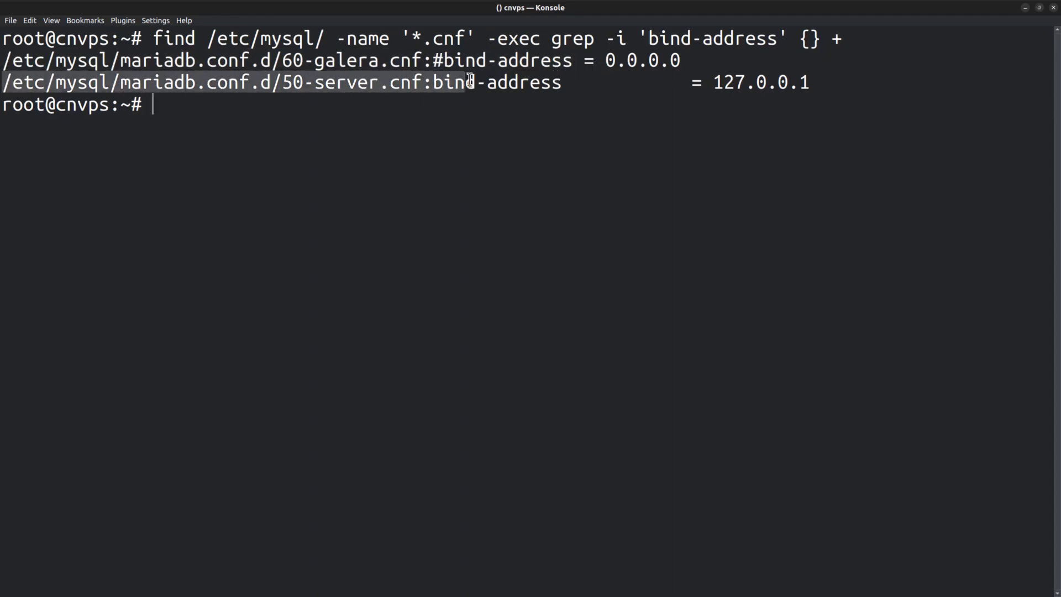
click(448, 91)
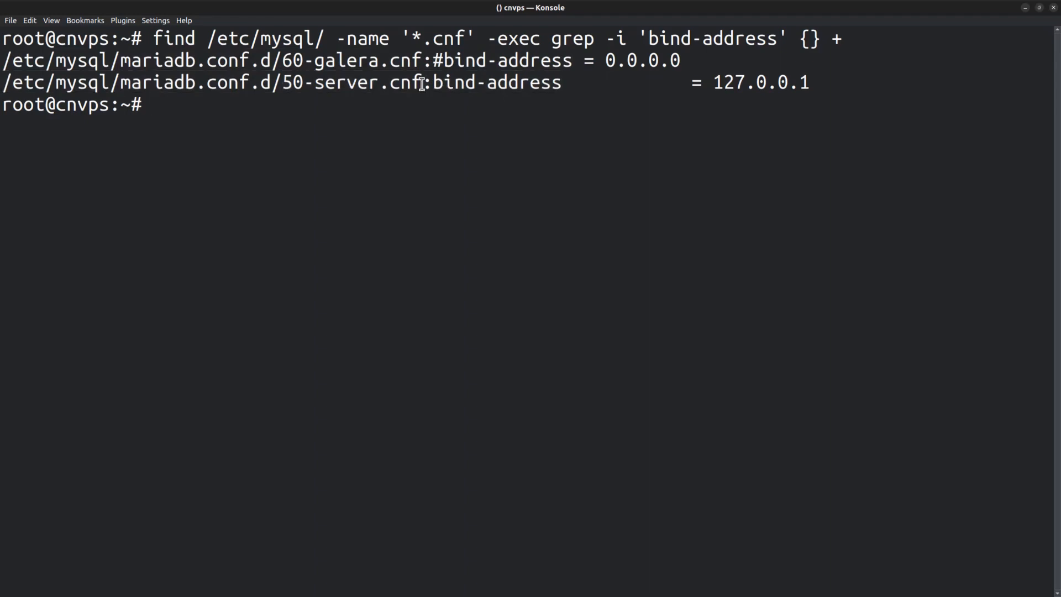
drag(433, 83, 557, 83)
click(651, 83)
drag(713, 83, 808, 84)
click(715, 82)
drag(715, 83, 817, 83)
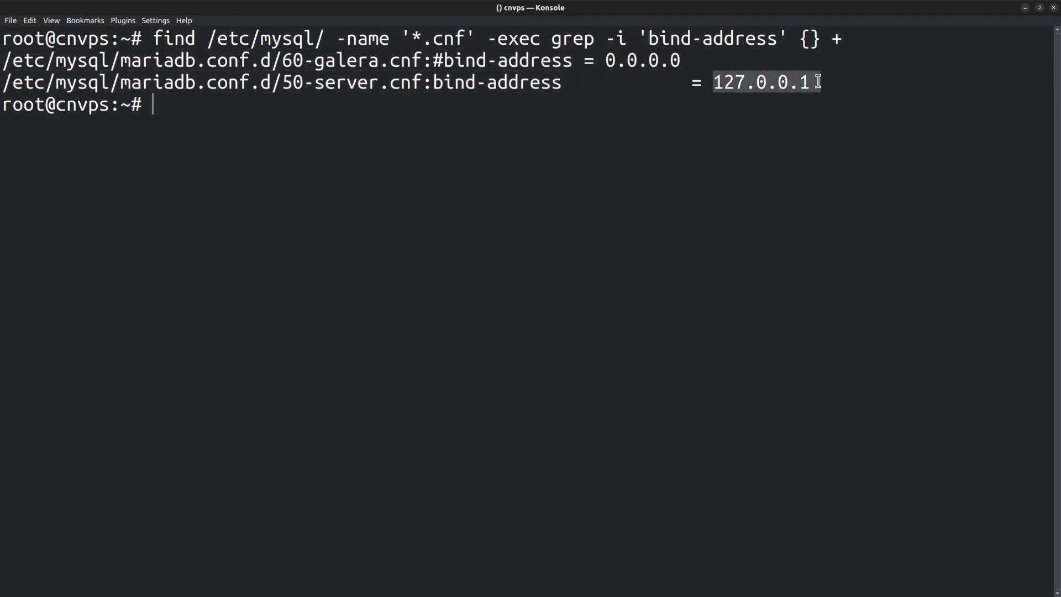
click(820, 82)
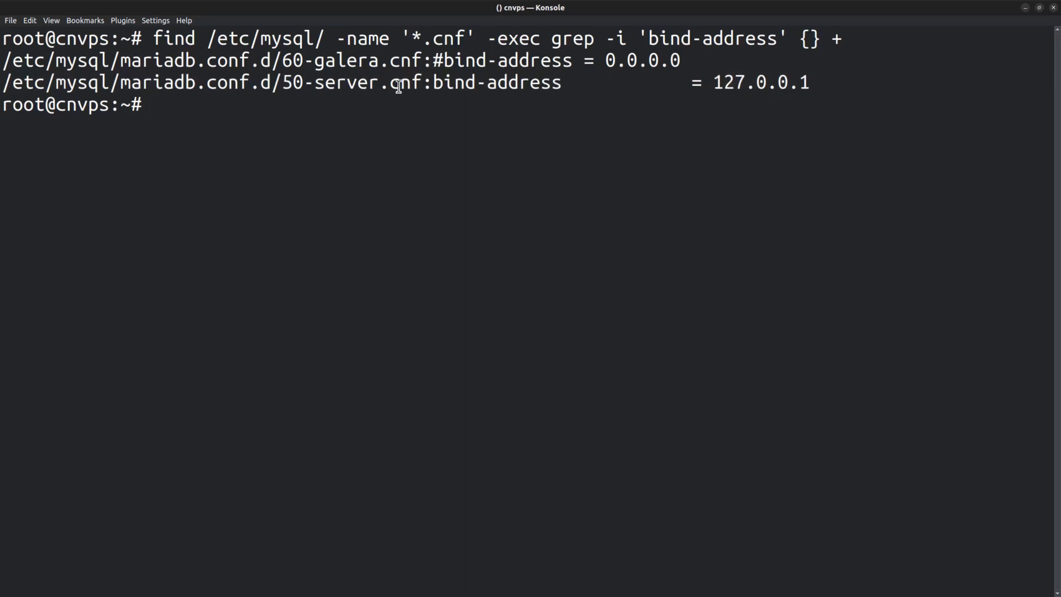
drag(425, 82, 3, 83)
key(super+c)
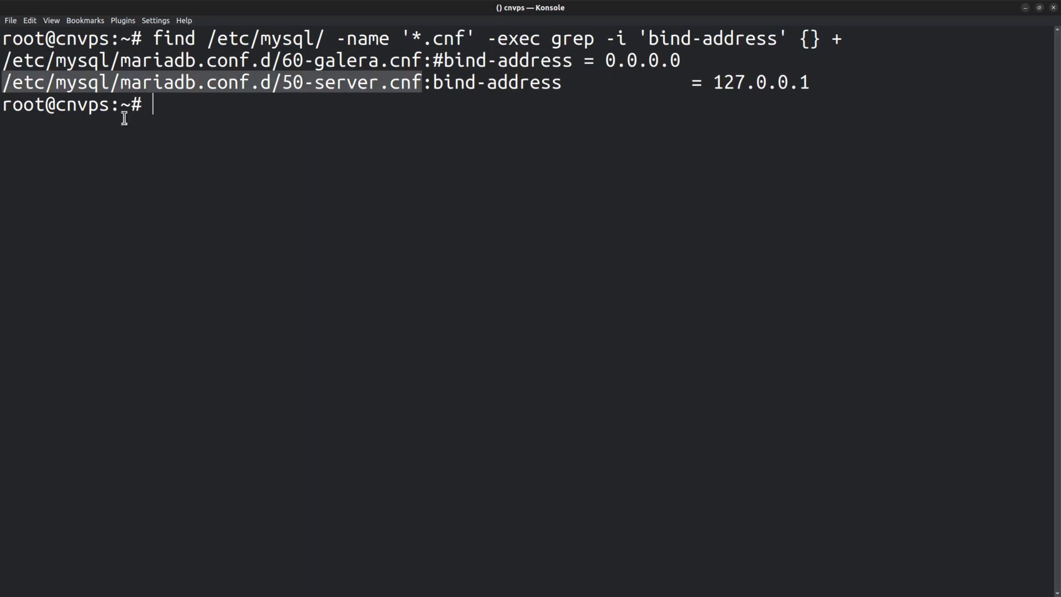
click(185, 106)
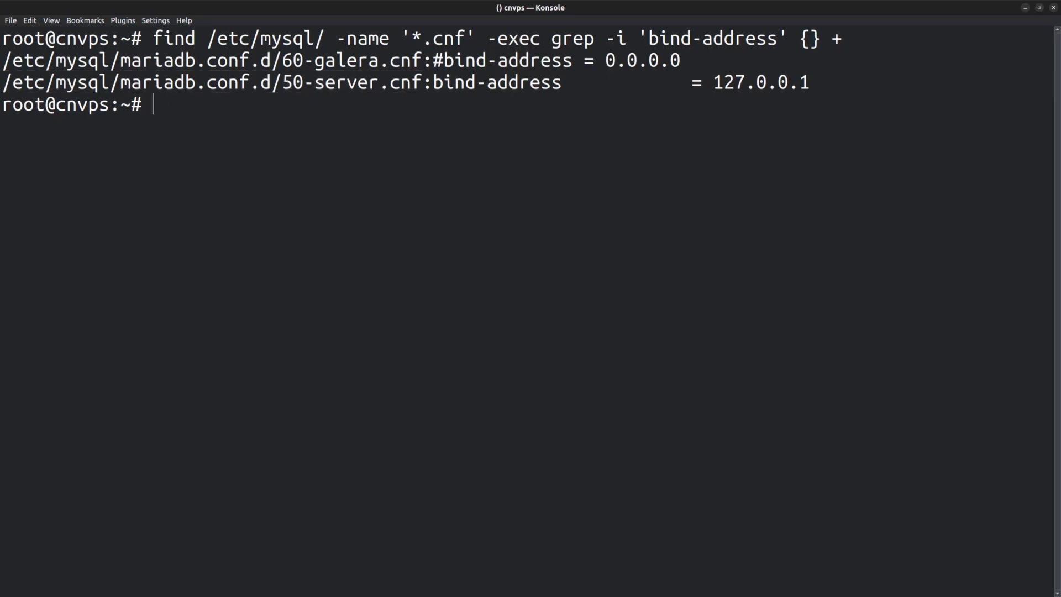
text(nano)
Open /etc/mysql/.../50-server.cnf in nano with the pasted path and reach the bind-address line
middle_click(188, 97)
key(Return)
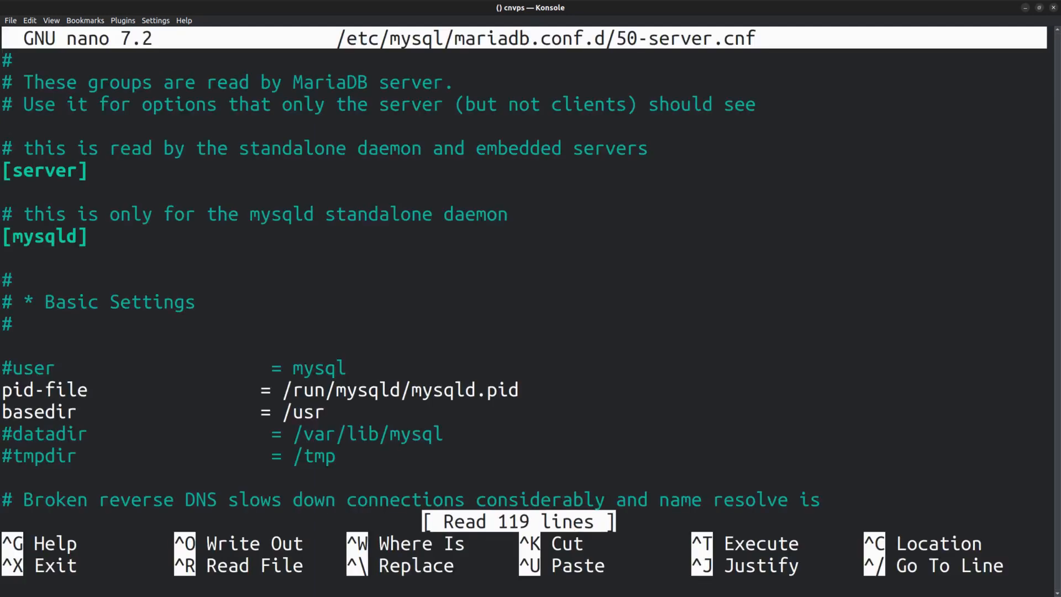
scroll(411, 282, down, 6)
scroll(411, 282, down, 3)
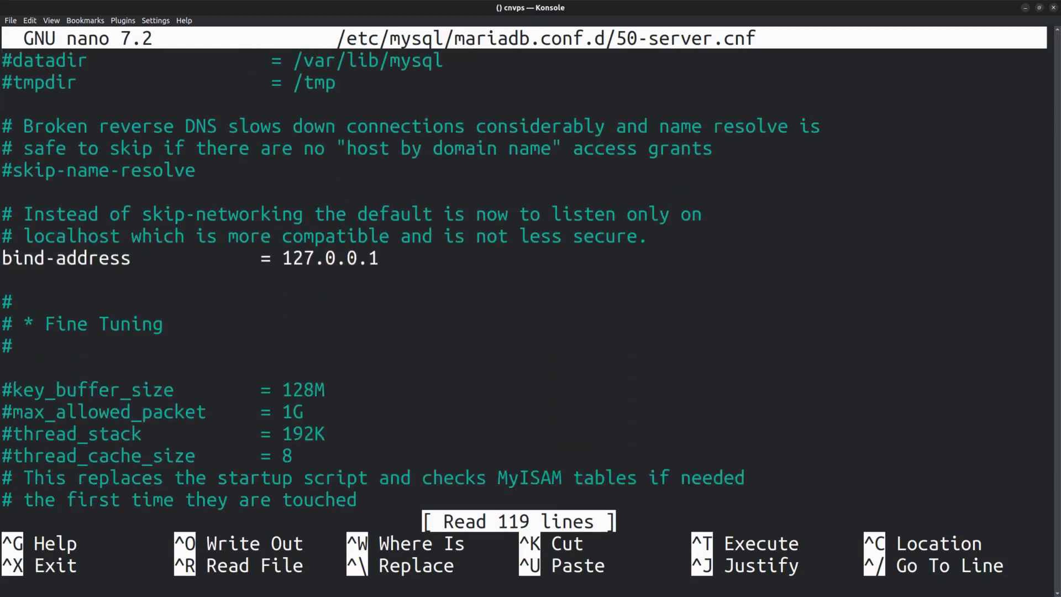
key(Up)
key(Up)
key(Up)
key(Up)
key(Up)
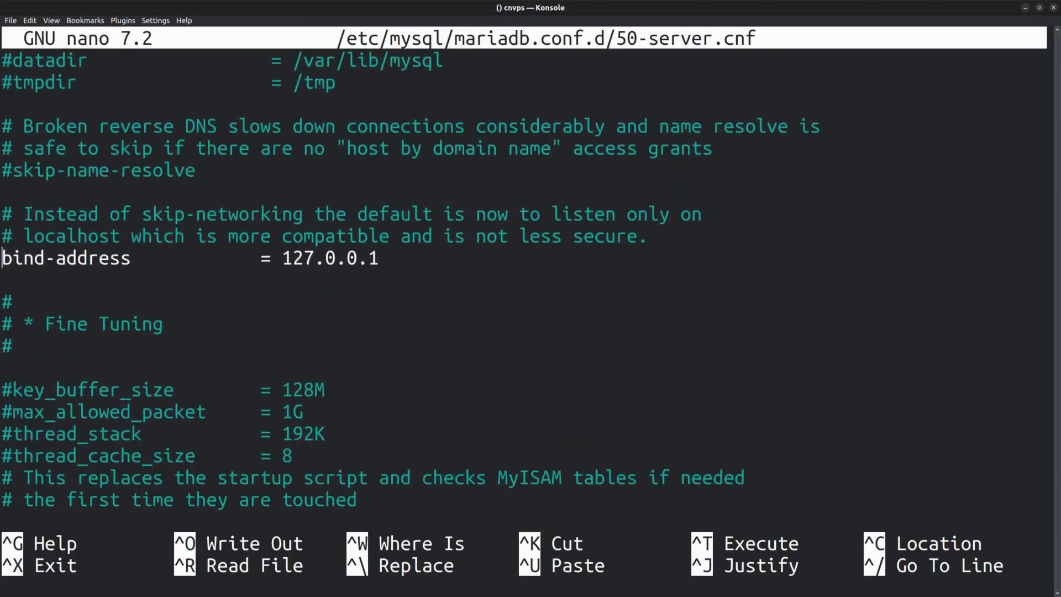
Mark the bind-address = 127.0.0.1 line in nano, then clear the marking
key(alt+a)
key(shift+Right)
key(shift+Right)
key(shift+Right)
key(shift+Right)
key(shift+Right)
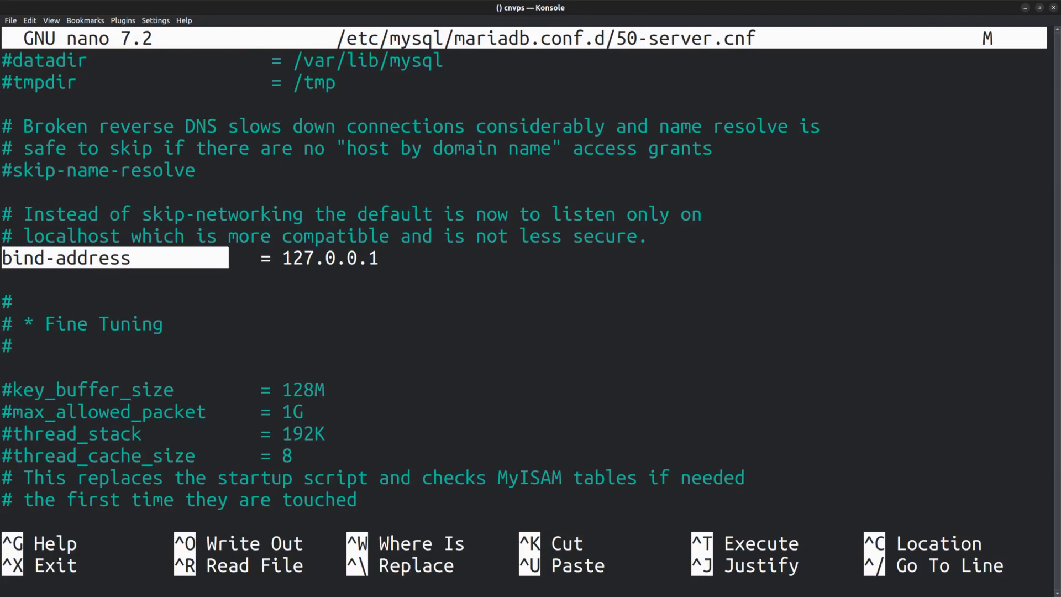
key(End)
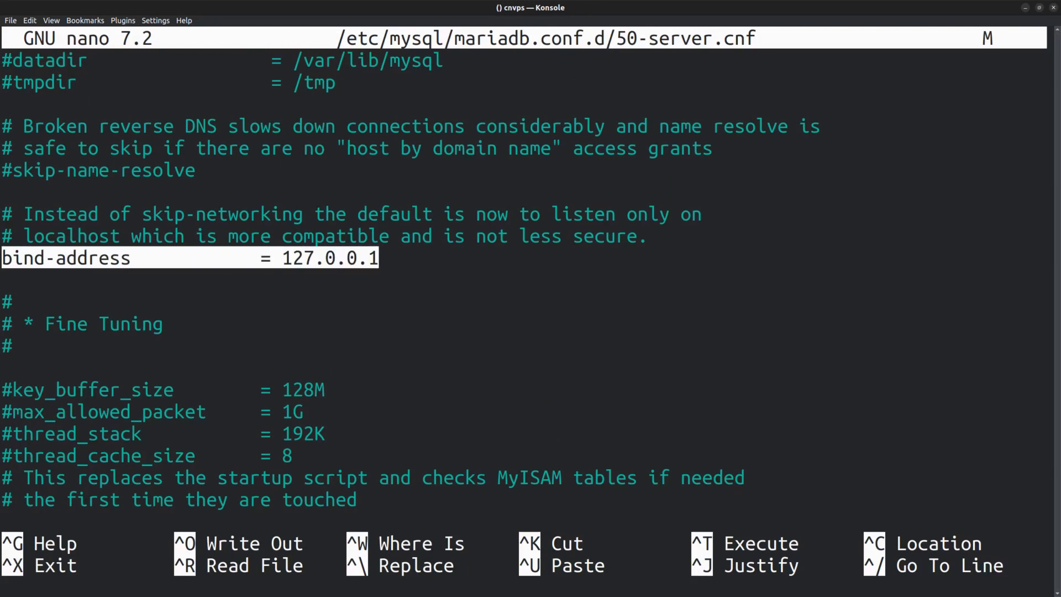
key(Home)
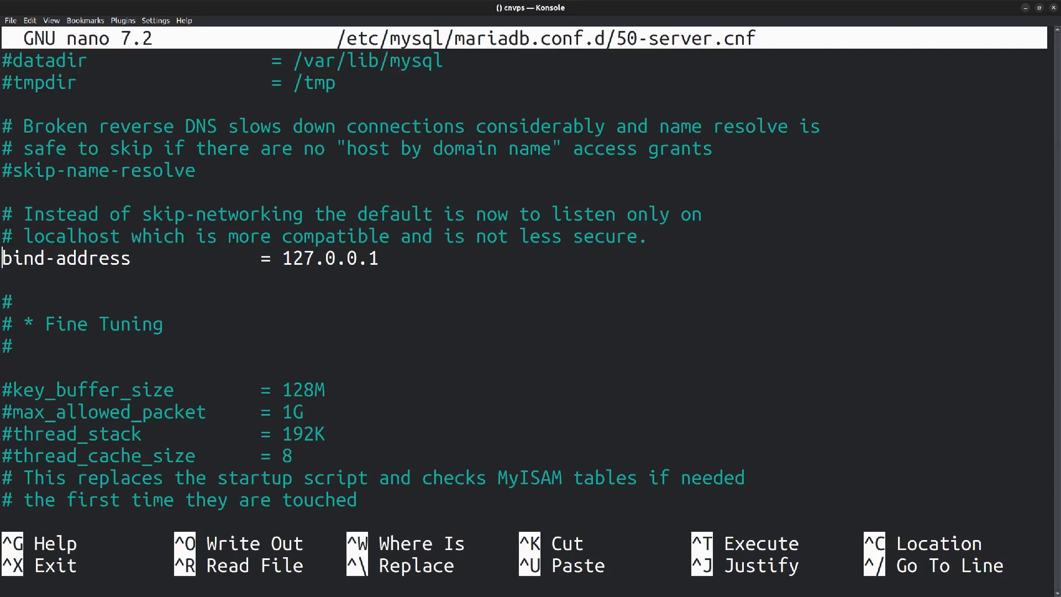
key(ctrl+x)
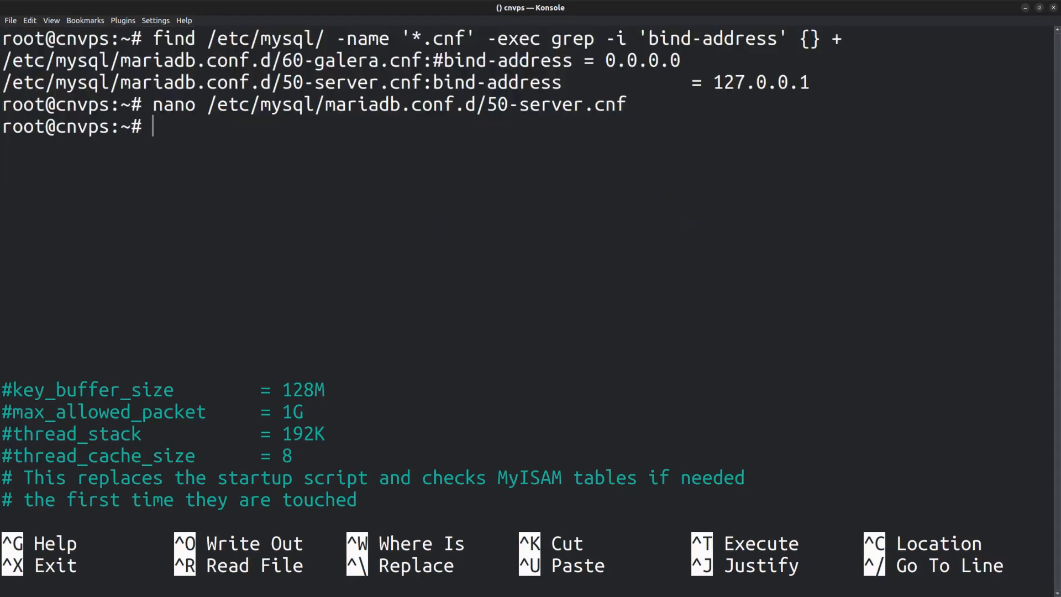
key(ctrl+l)
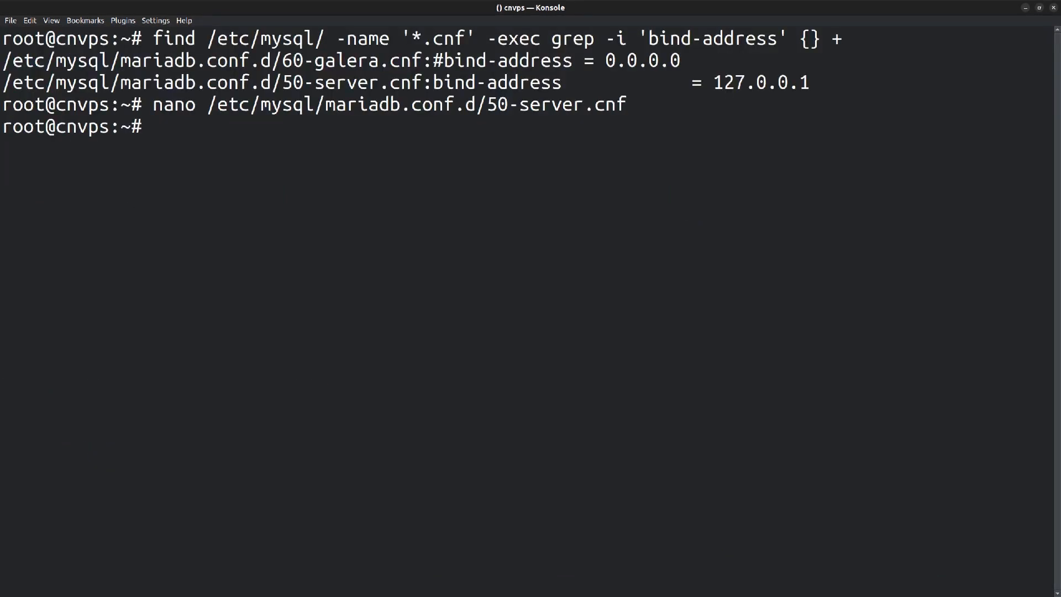